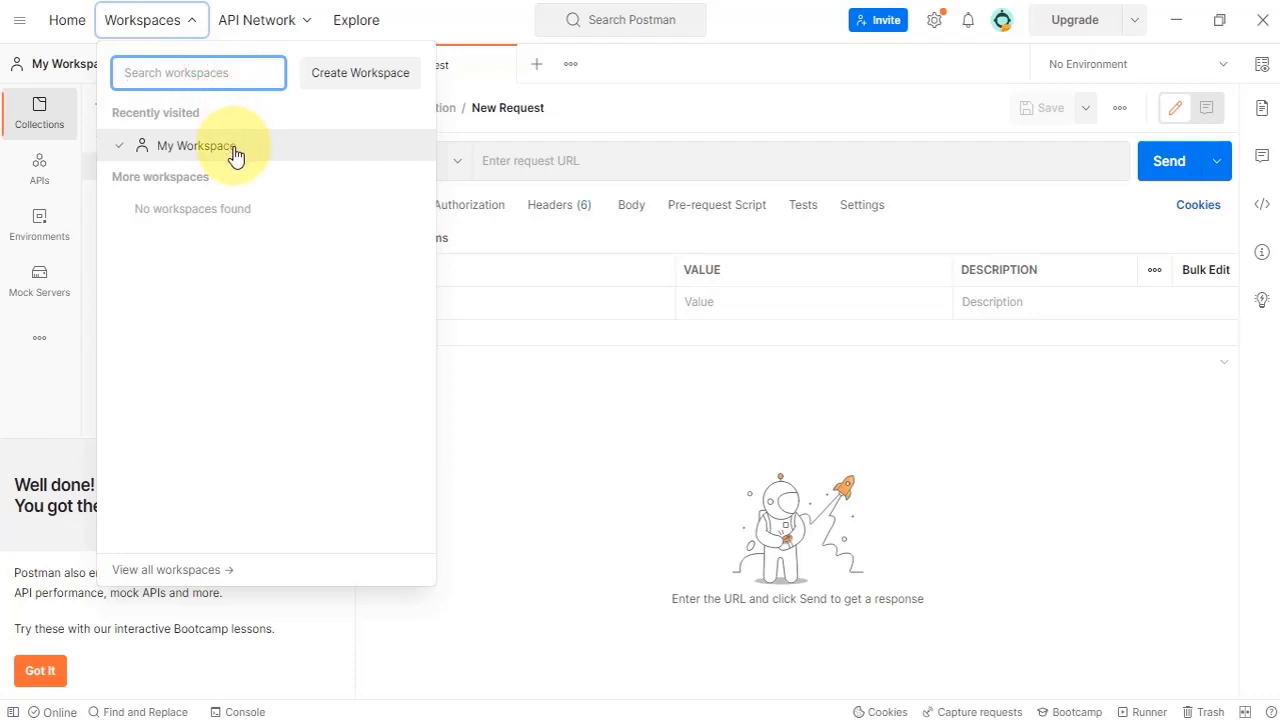
- Examine the sample API endpoints and their GET, POST, PUT, PATCH and DELETE methods listed on the Reqres page
left_click(575, 455)
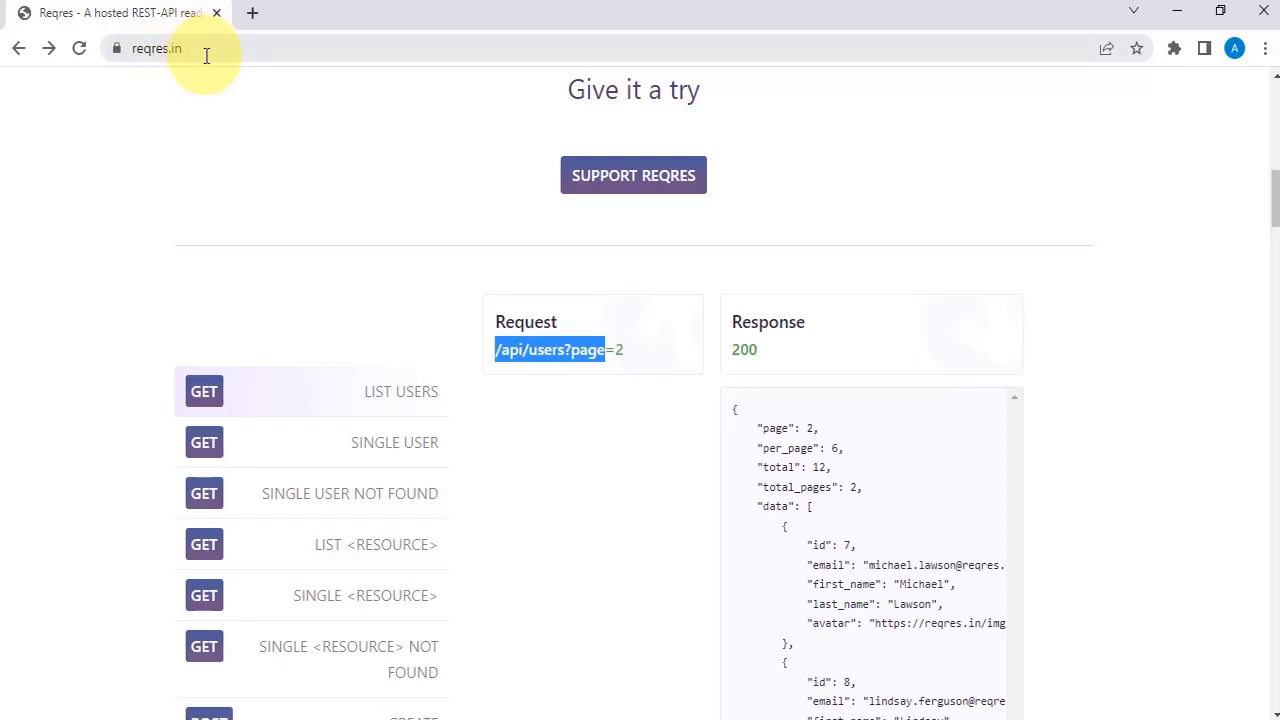
left_click(617, 357)
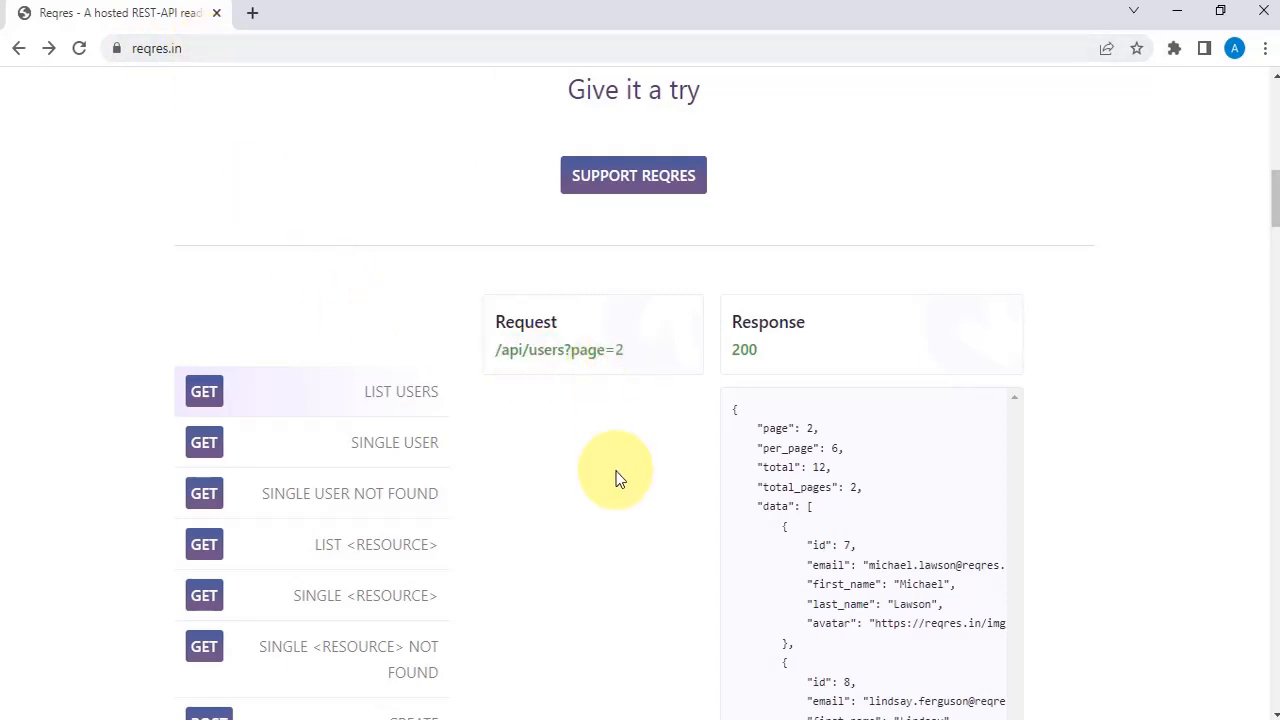
scroll(615, 478, "down", 2)
scroll(614, 477, "up", 2)
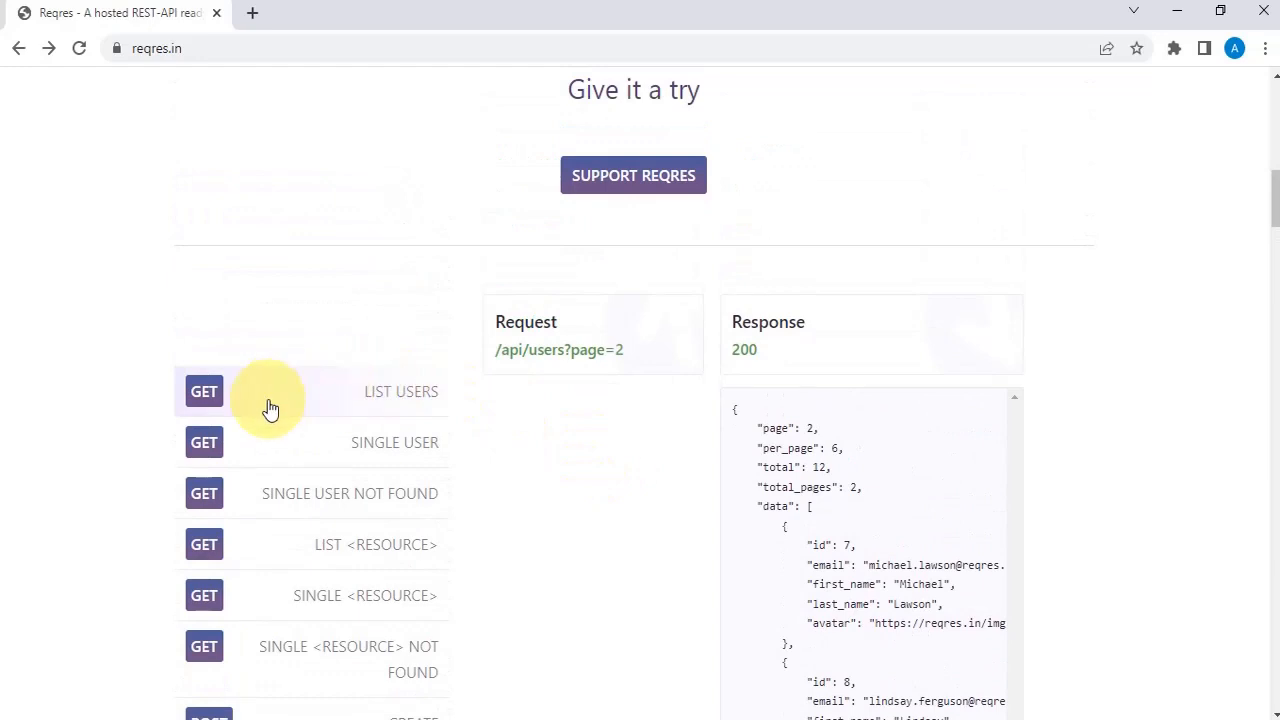
scroll(283, 406, "down", 1)
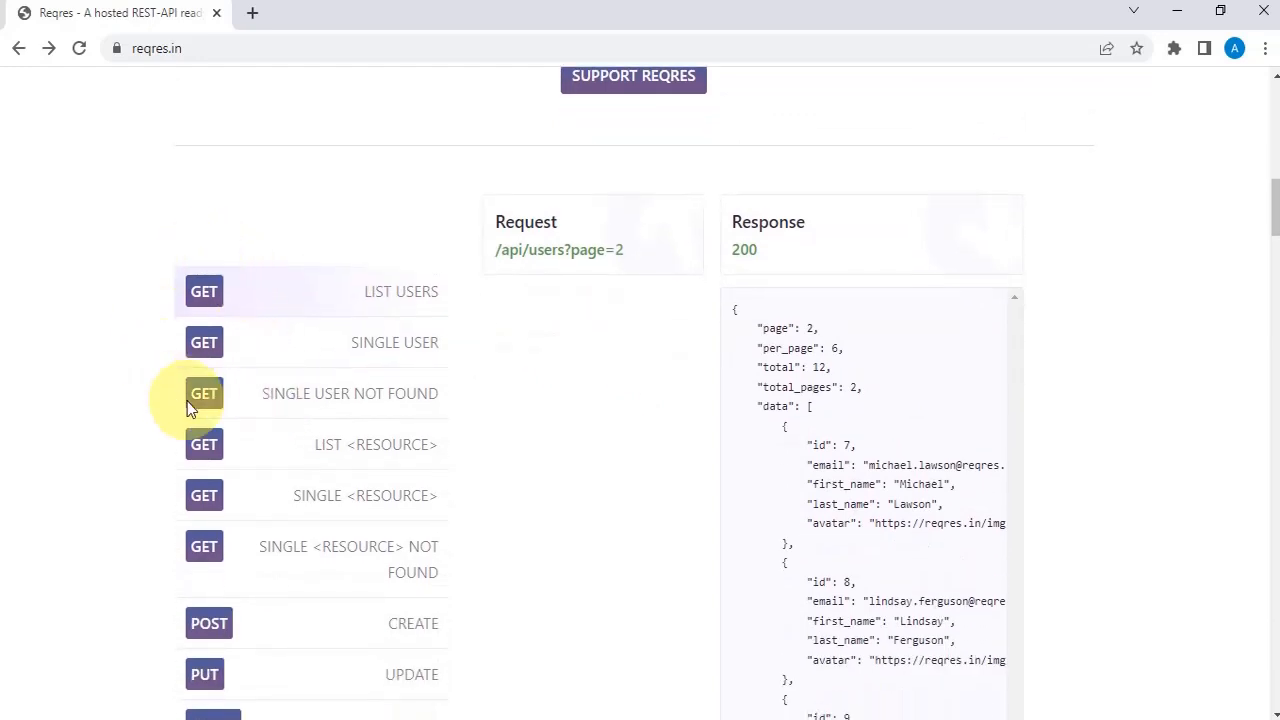
scroll(223, 509, "down", 1)
scroll(229, 614, "down", 2)
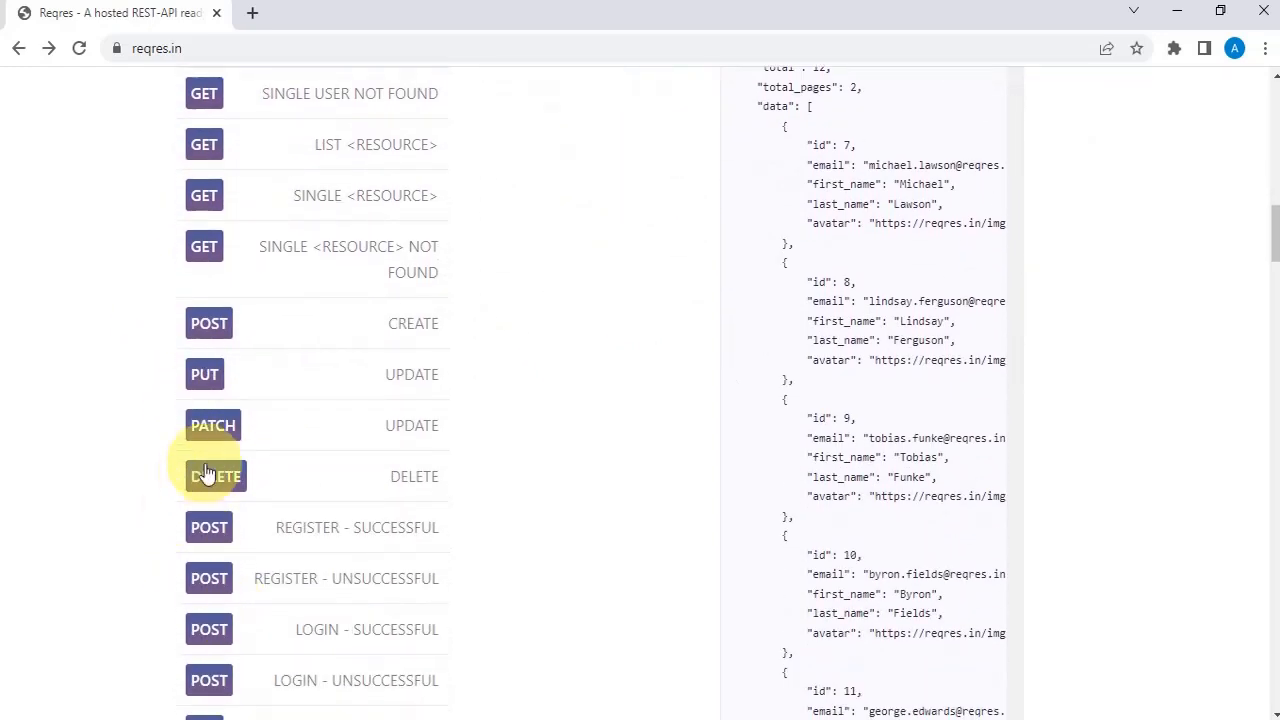
scroll(227, 667, "down", 2)
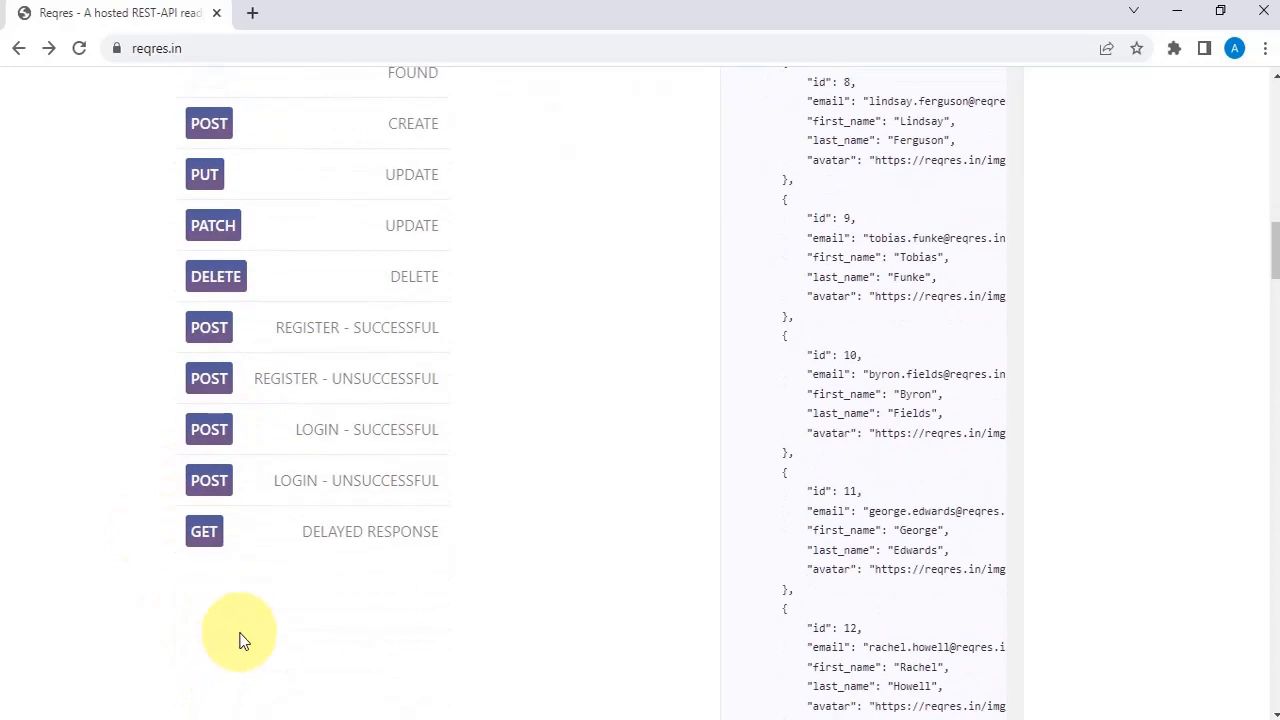
scroll(366, 531, "up", 3)
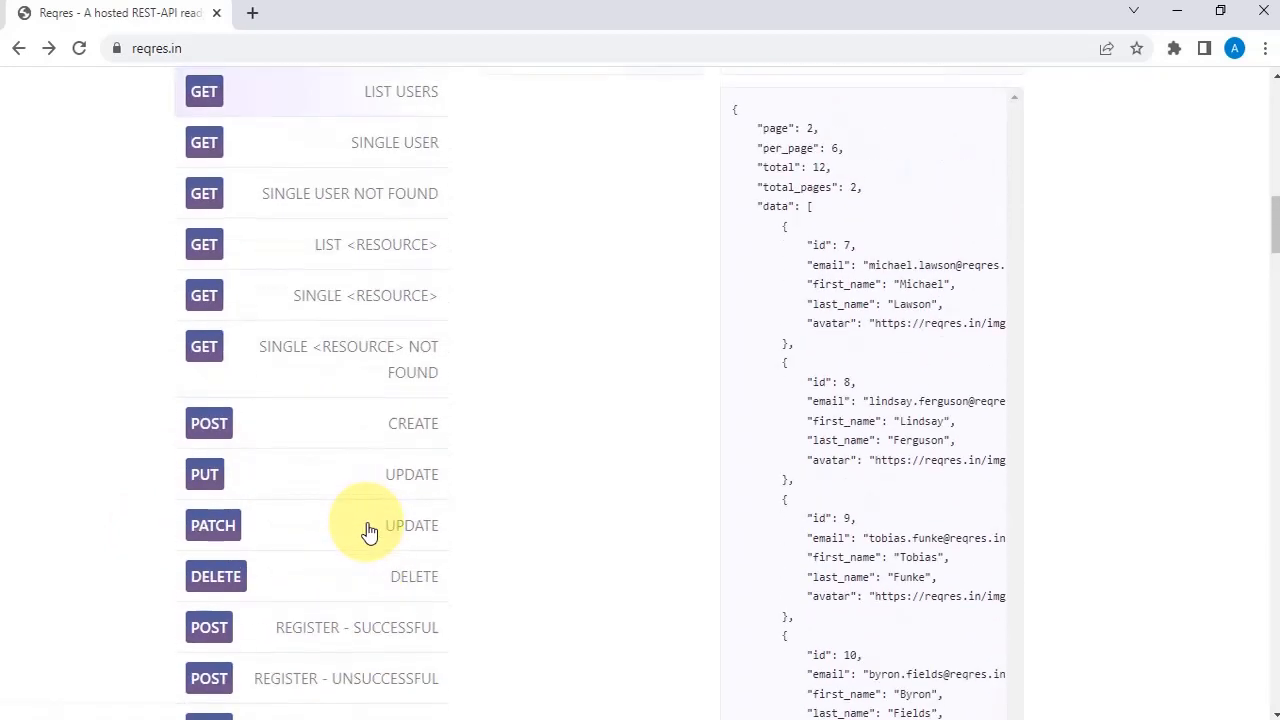
scroll(368, 531, "up", 3)
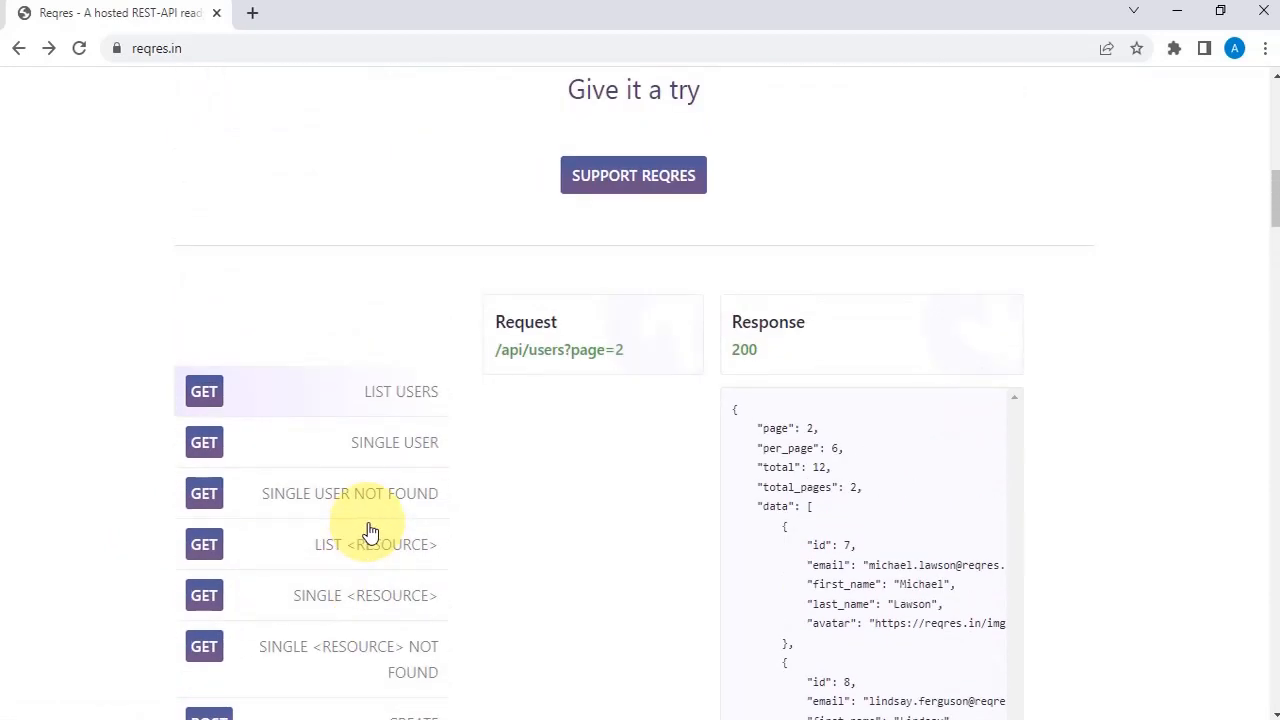
- Switch to Notepad and replace the lines in, com and org with POST, PUT, GET and Delete on separate lines
left_click(638, 719)
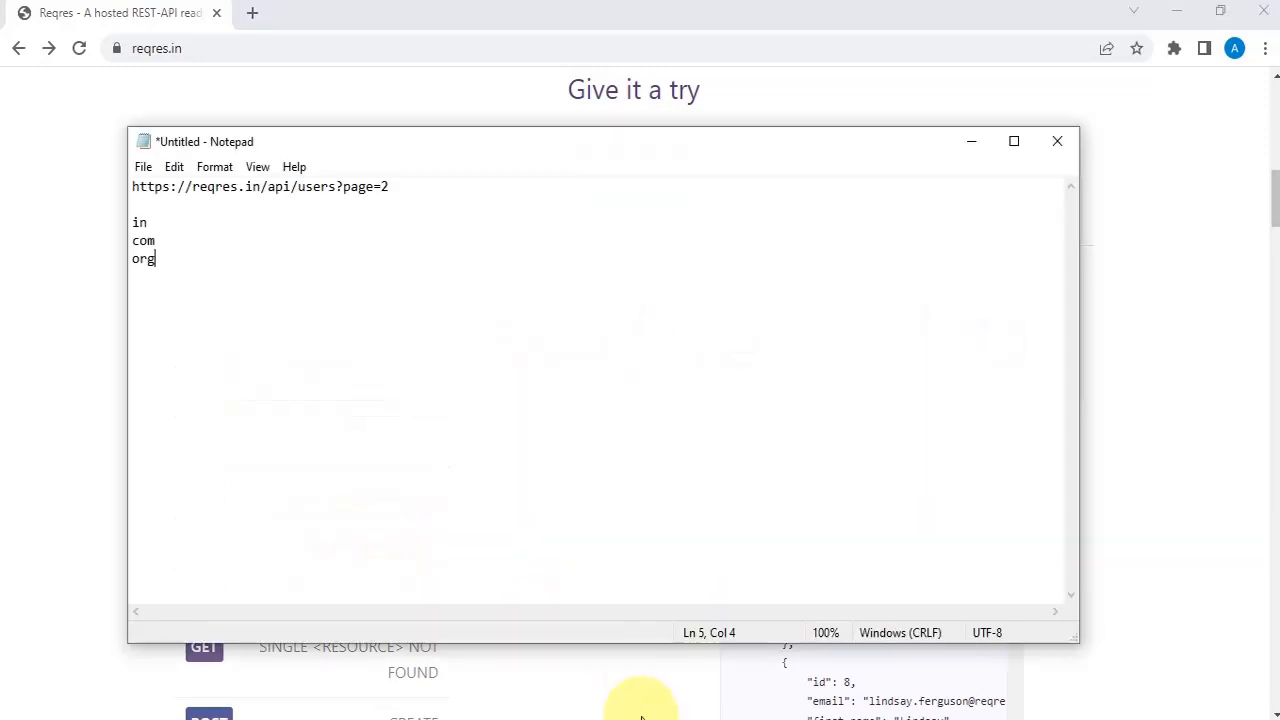
left_click_drag(206, 271, 135, 216)
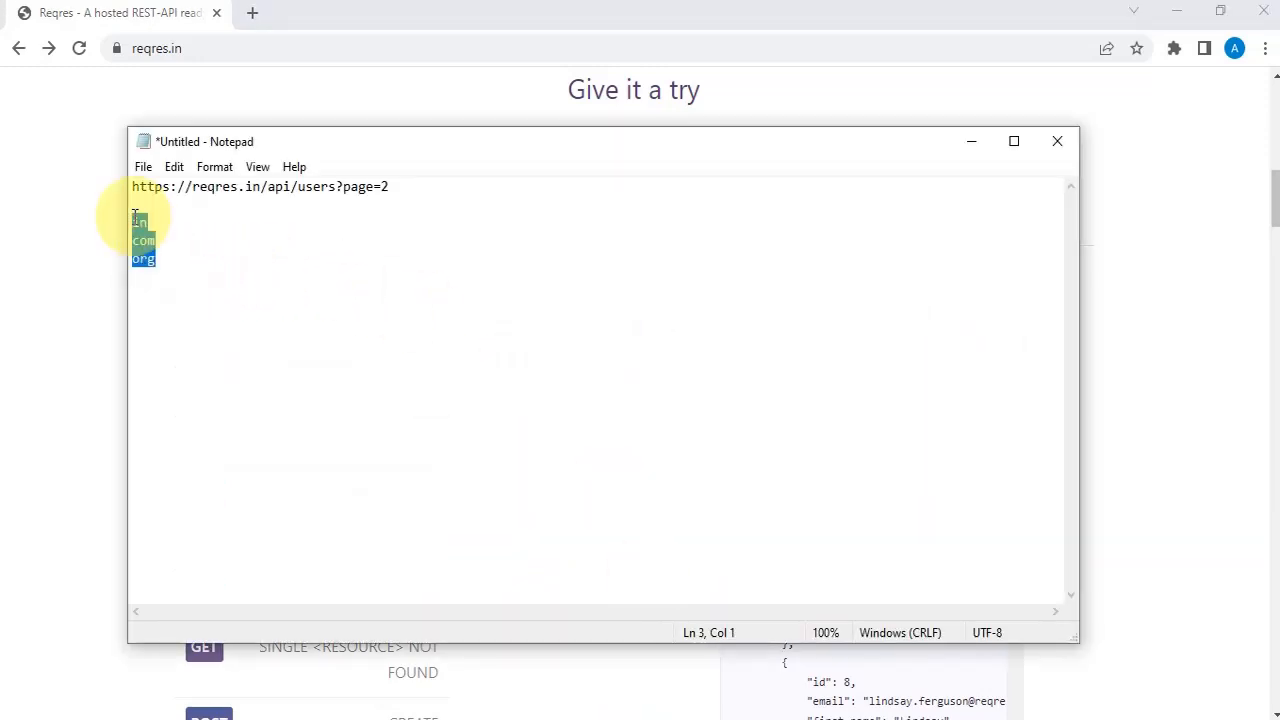
key("Delete")
type("POST")
type("ET")
type("te")
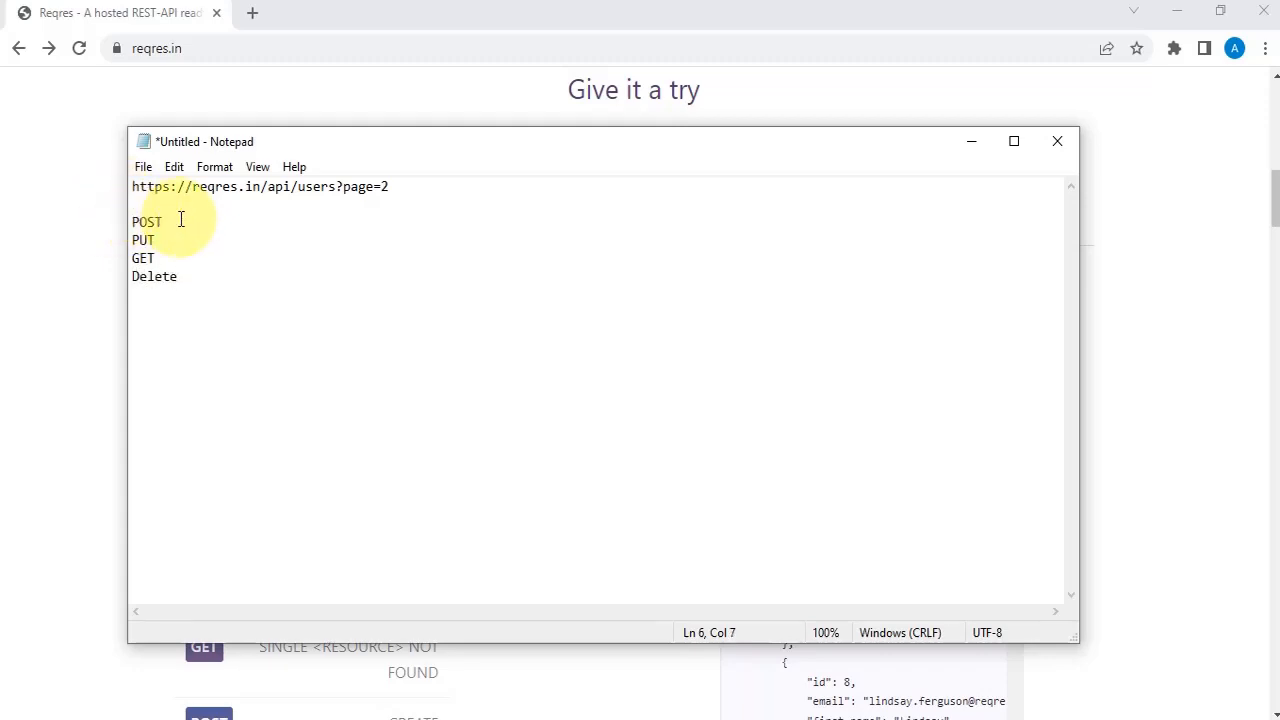
- Annotate the POST line with "-- Create data" and the PUT line with "--- Update/ edit the existing record"
left_click(180, 218)
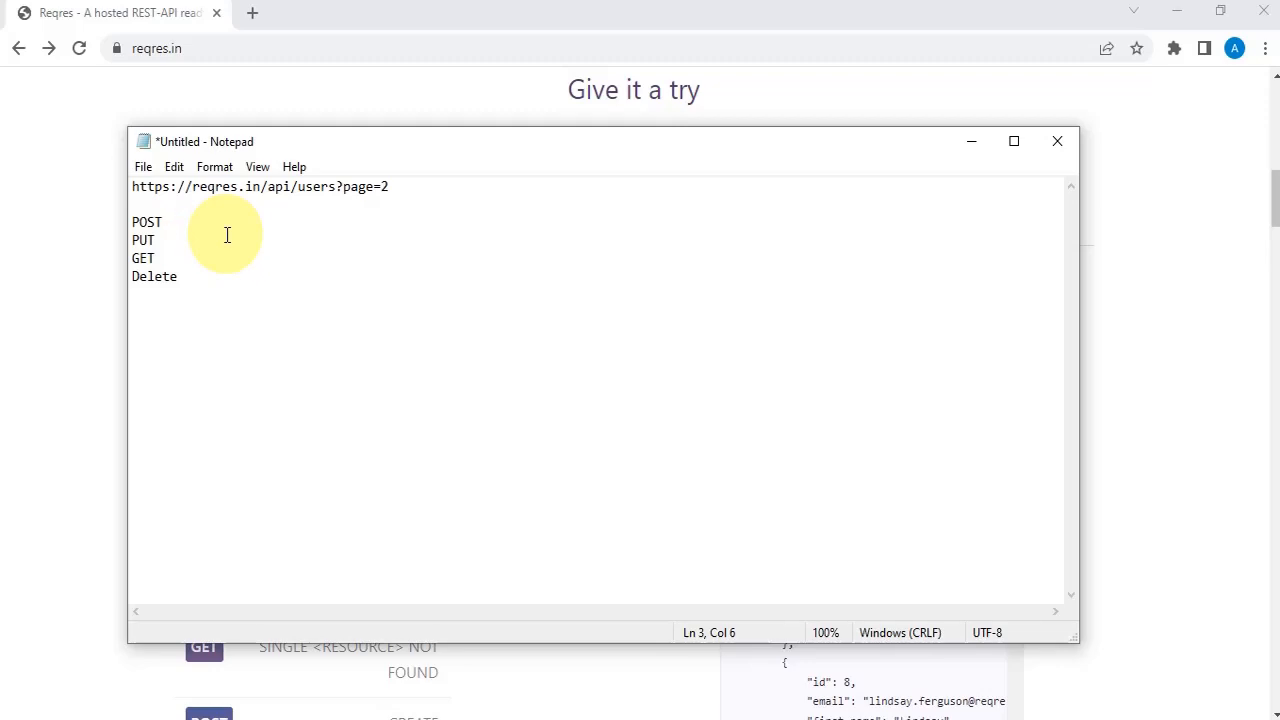
type("-- C")
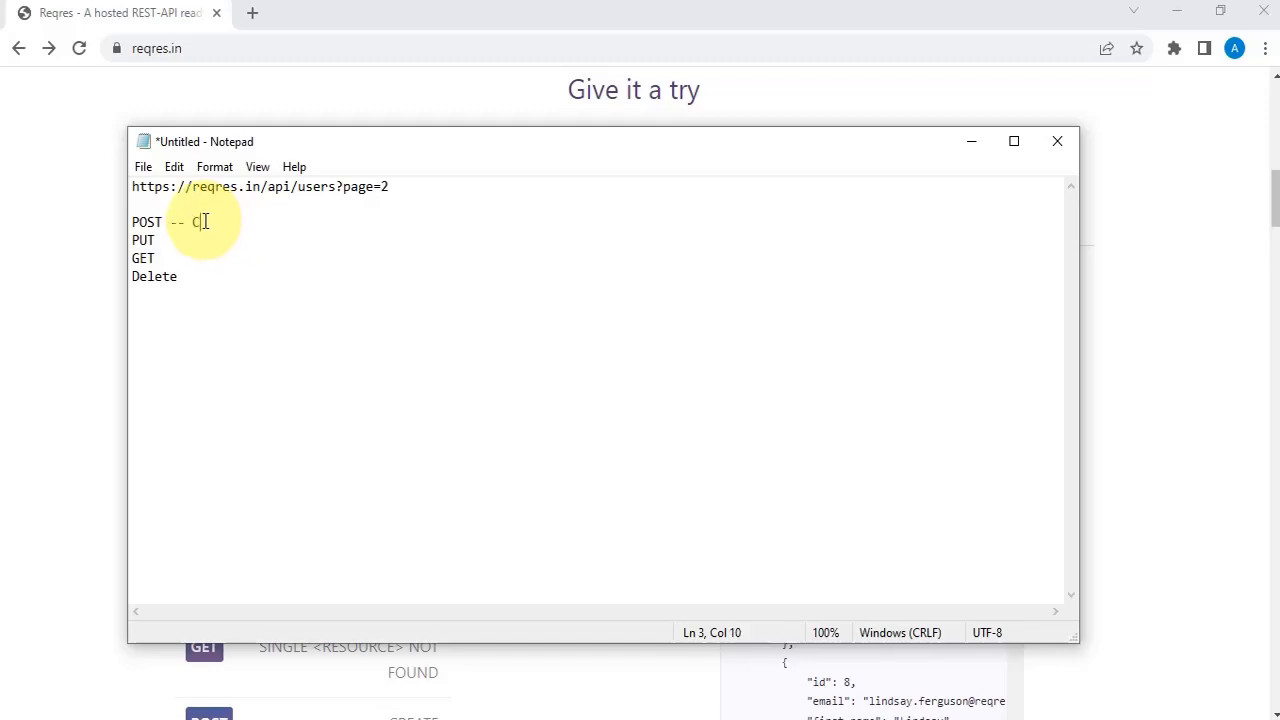
type("reate data")
left_click(170, 240)
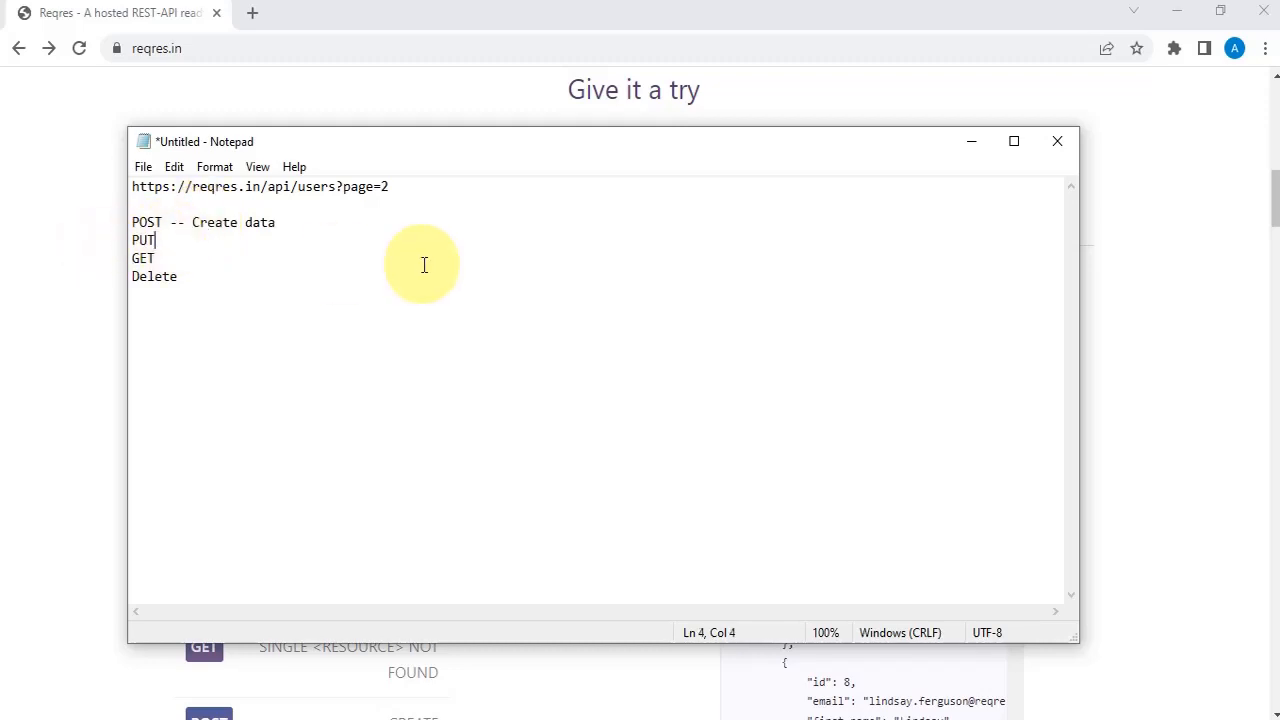
left_click_drag(193, 222, 286, 221)
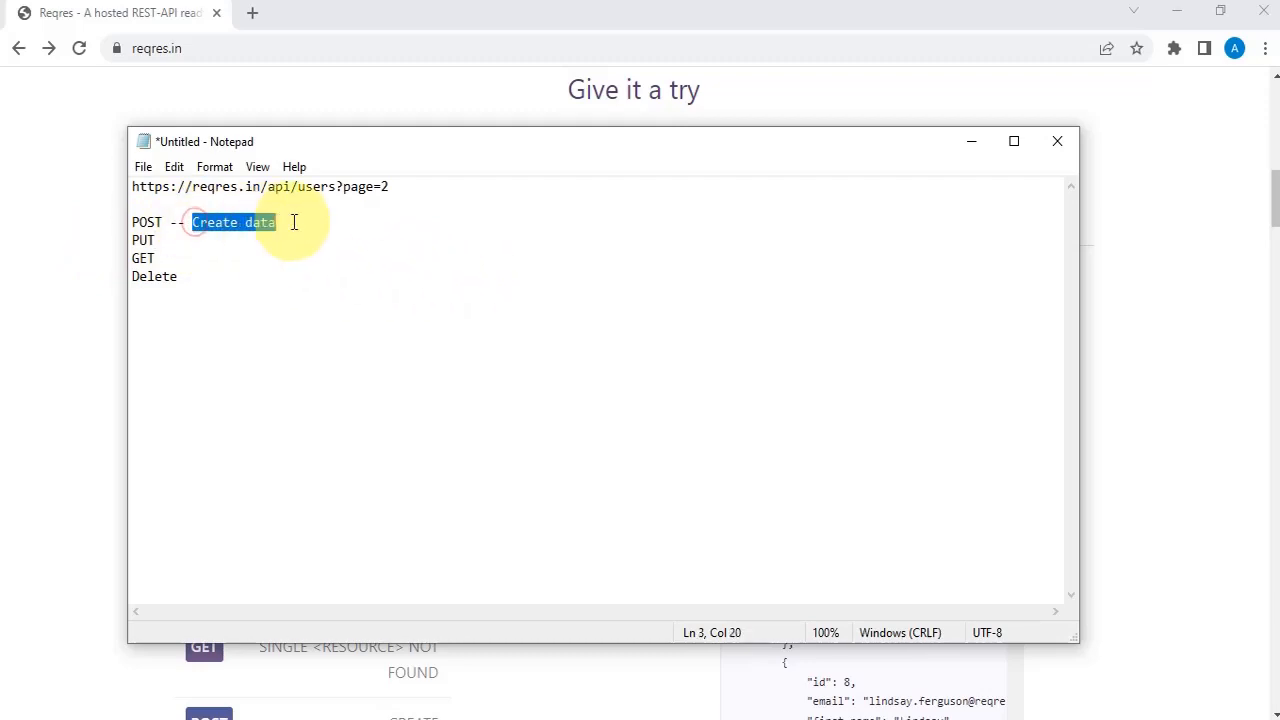
left_click(186, 240)
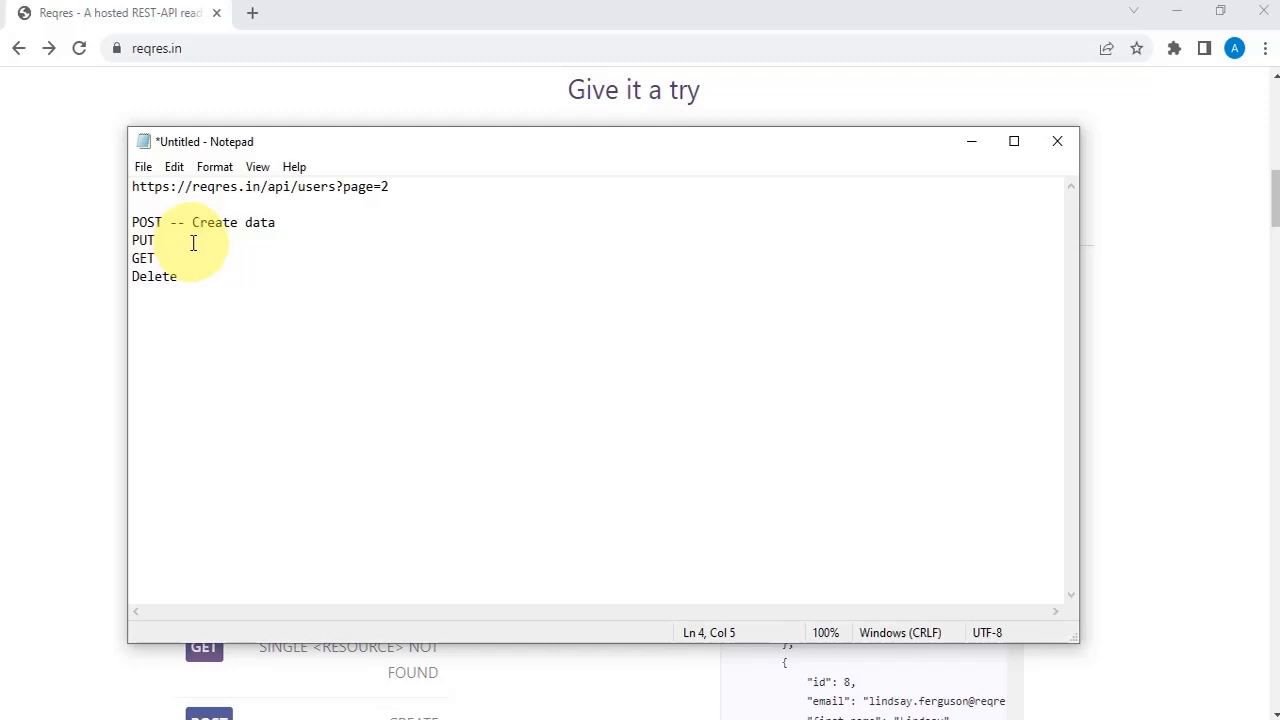
type("--")
type("- Update/ edit the existing record")
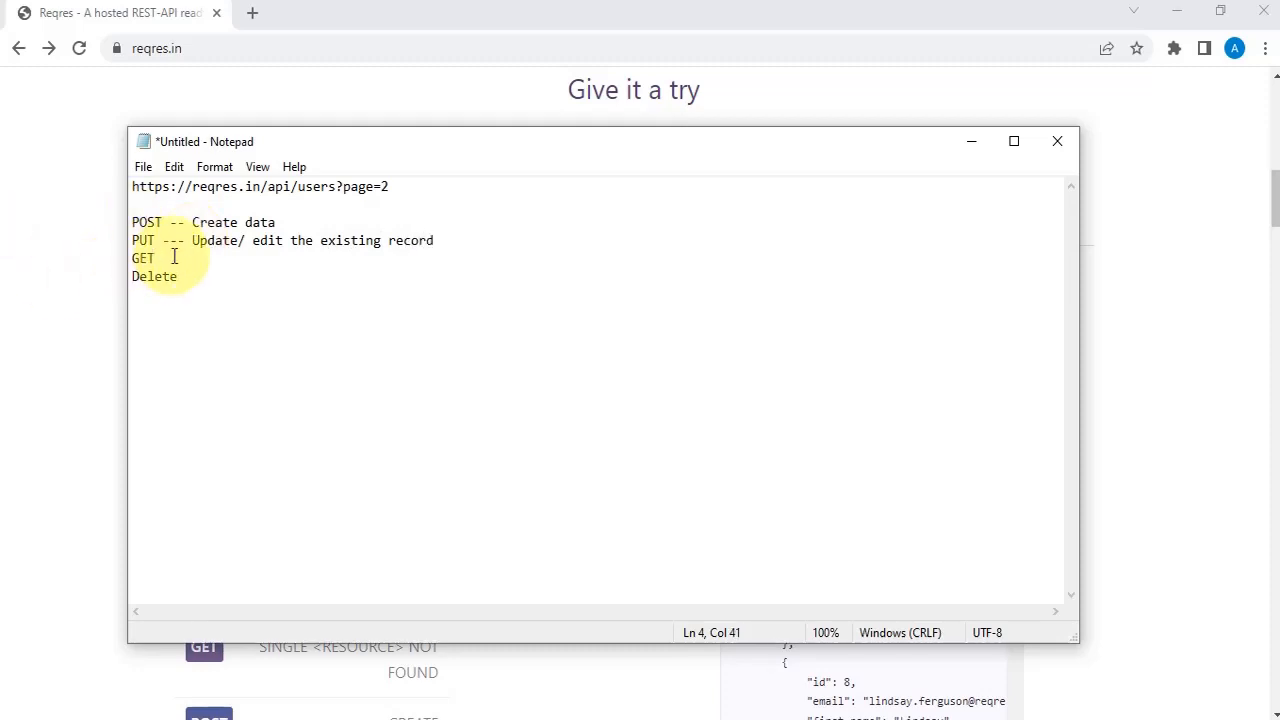
- Annotate the GET line with "-- Get records" and the Delete line with "--Delete"
left_click(170, 257)
type("--")
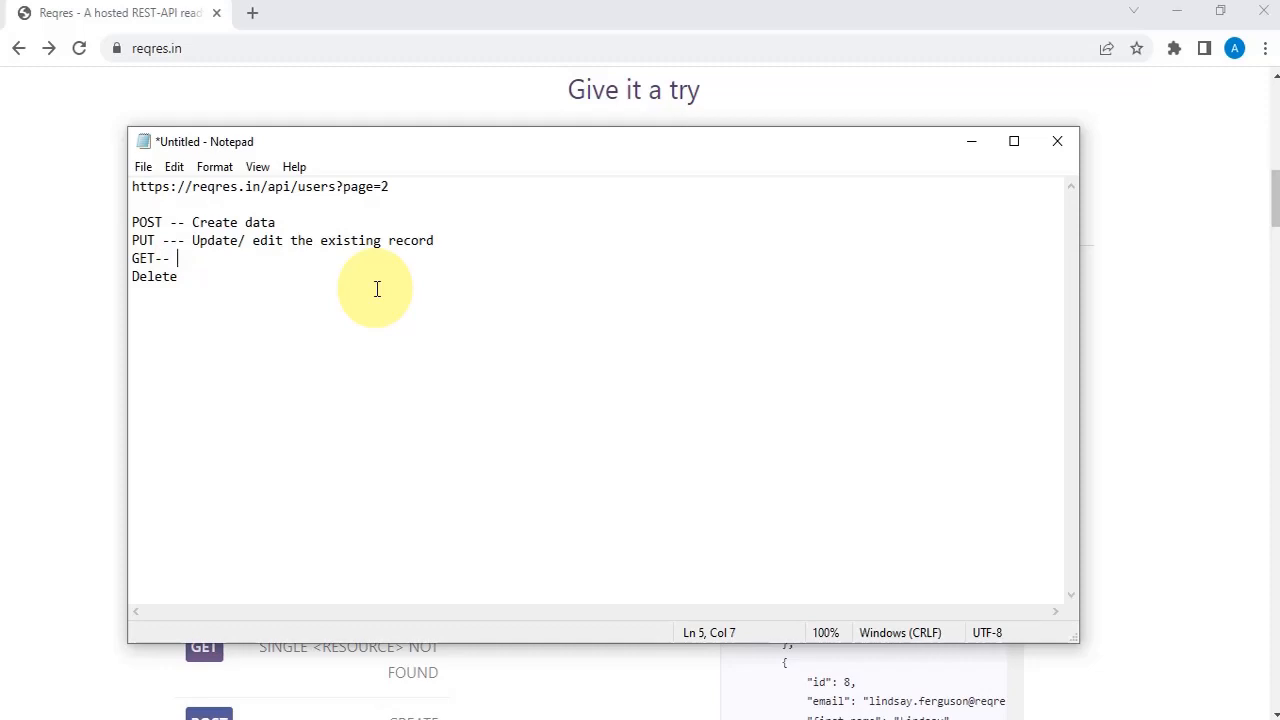
type(" Get records")
left_click(218, 277)
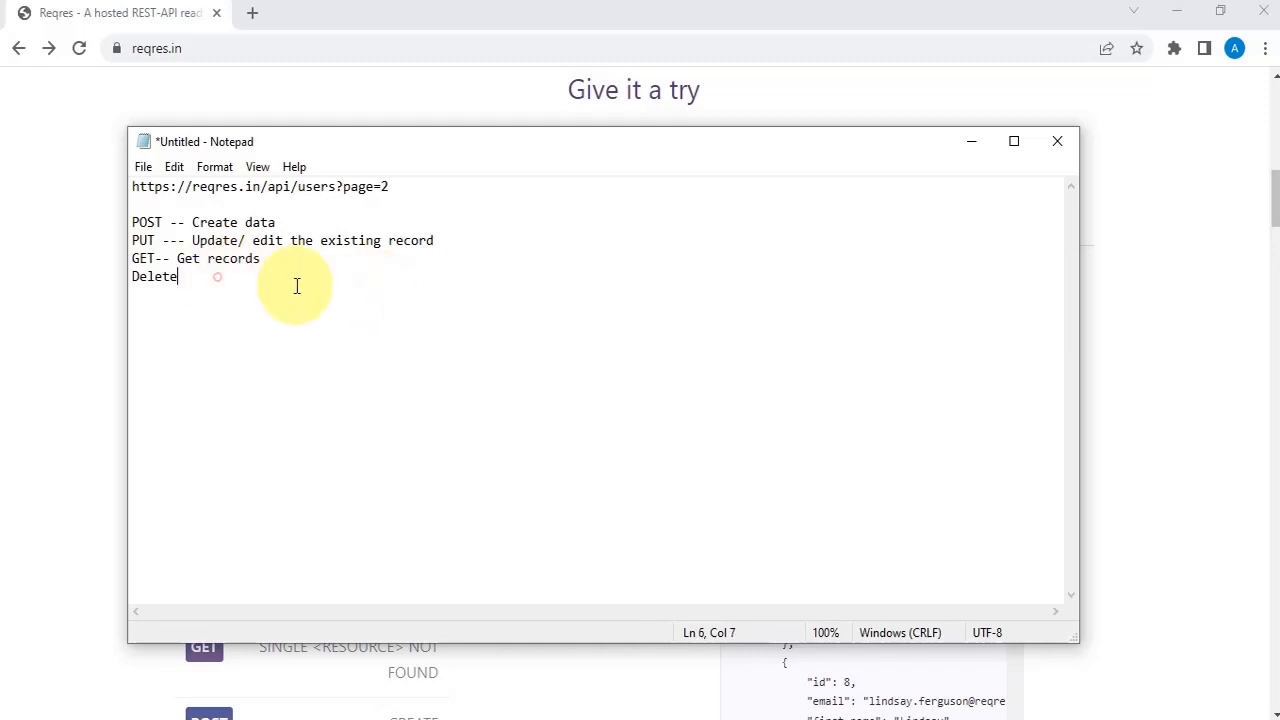
type("--")
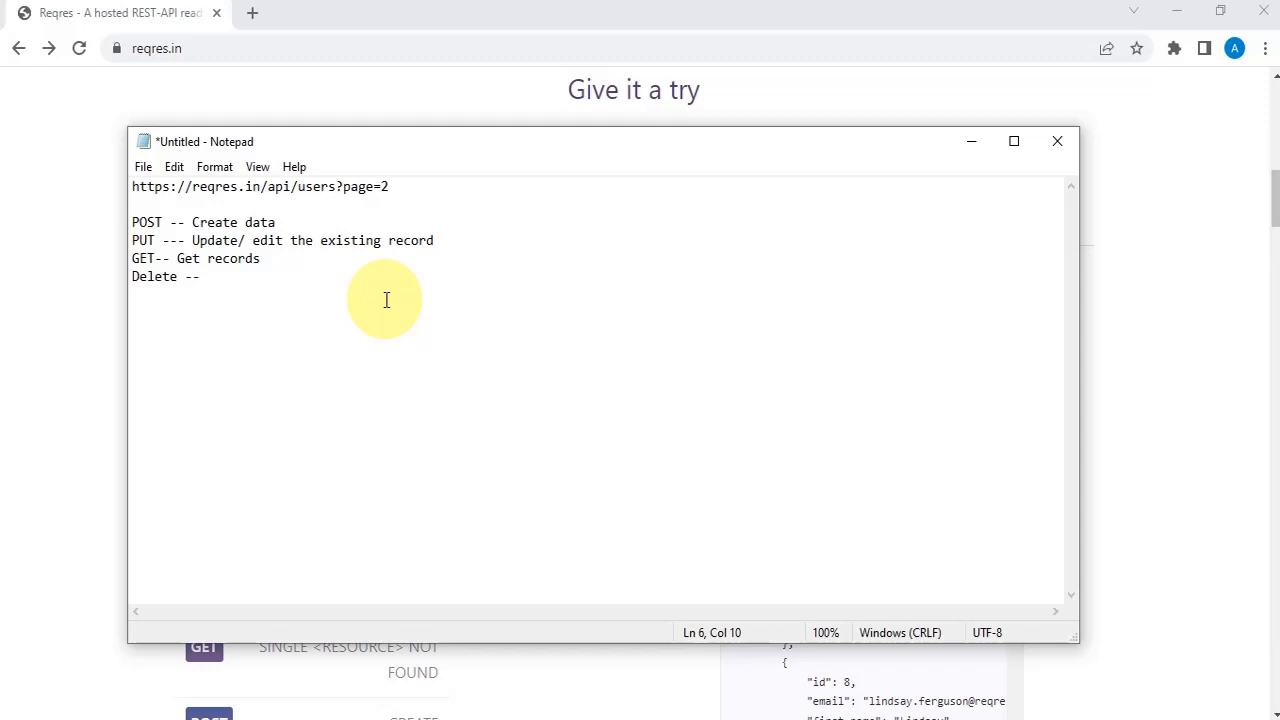
type("Delete")
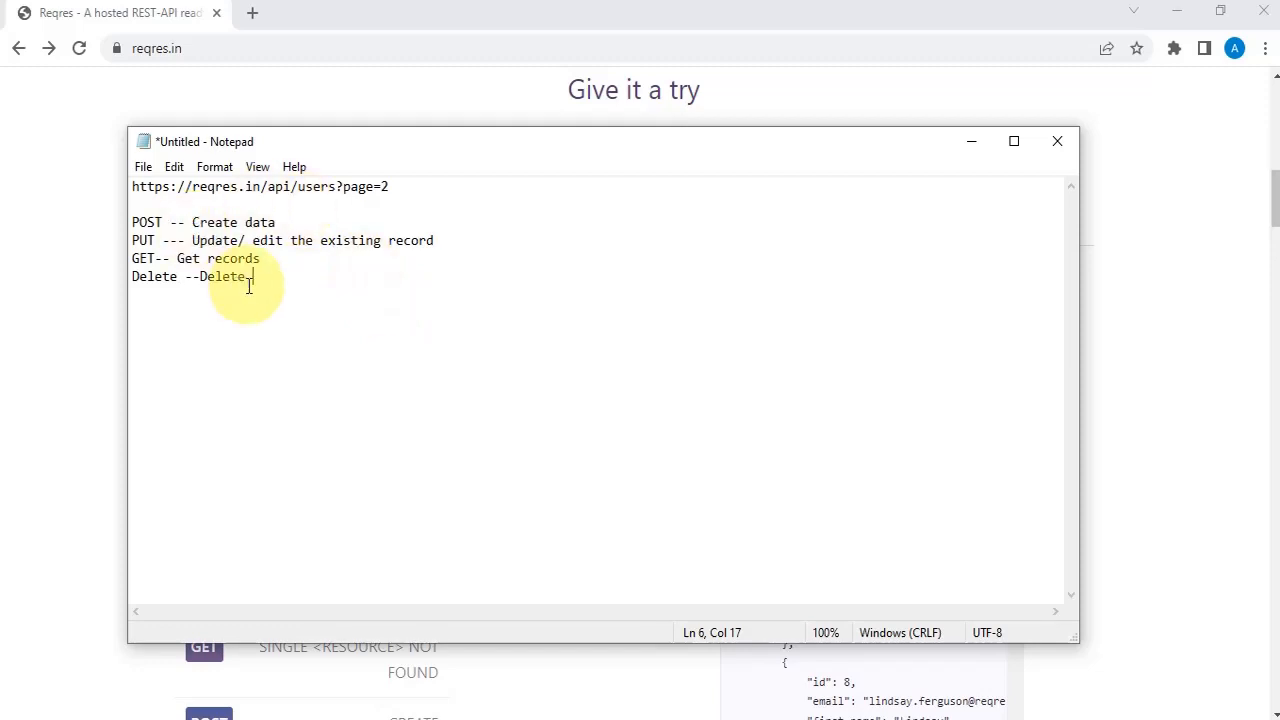
left_click_drag(262, 280, 133, 224)
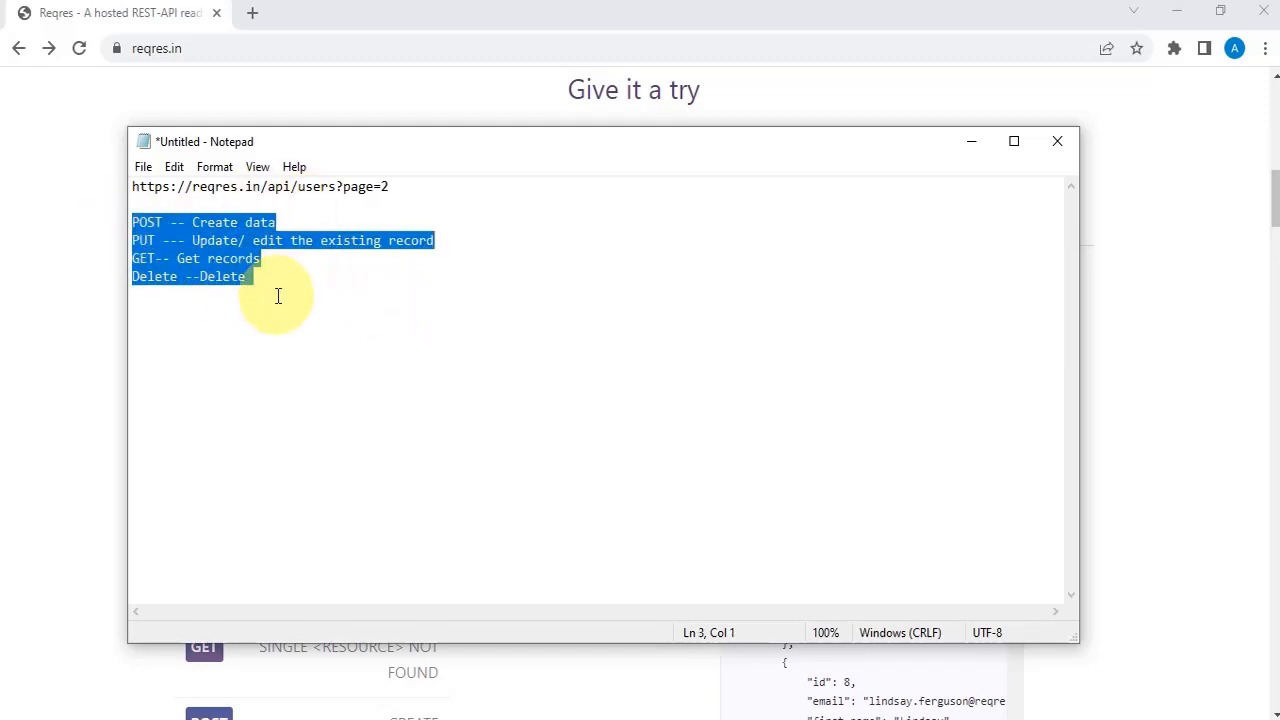
left_click_drag(265, 285, 129, 223)
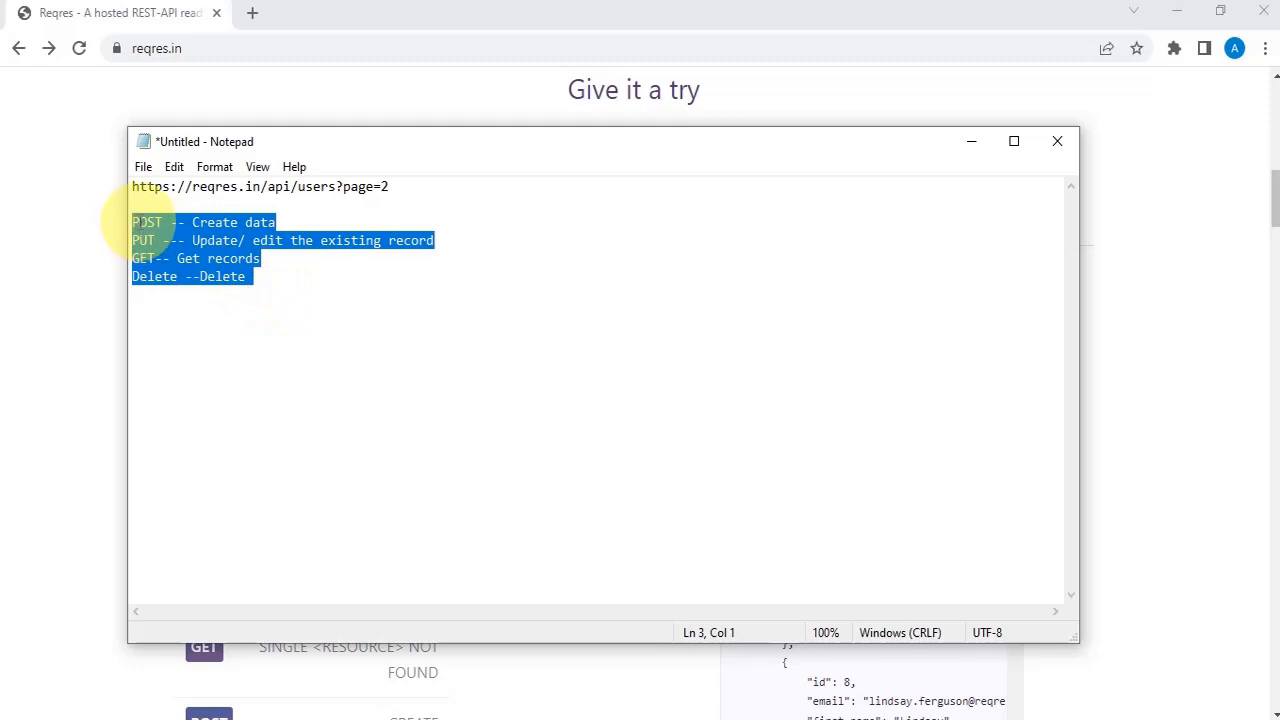
left_click(146, 258)
left_click(148, 276)
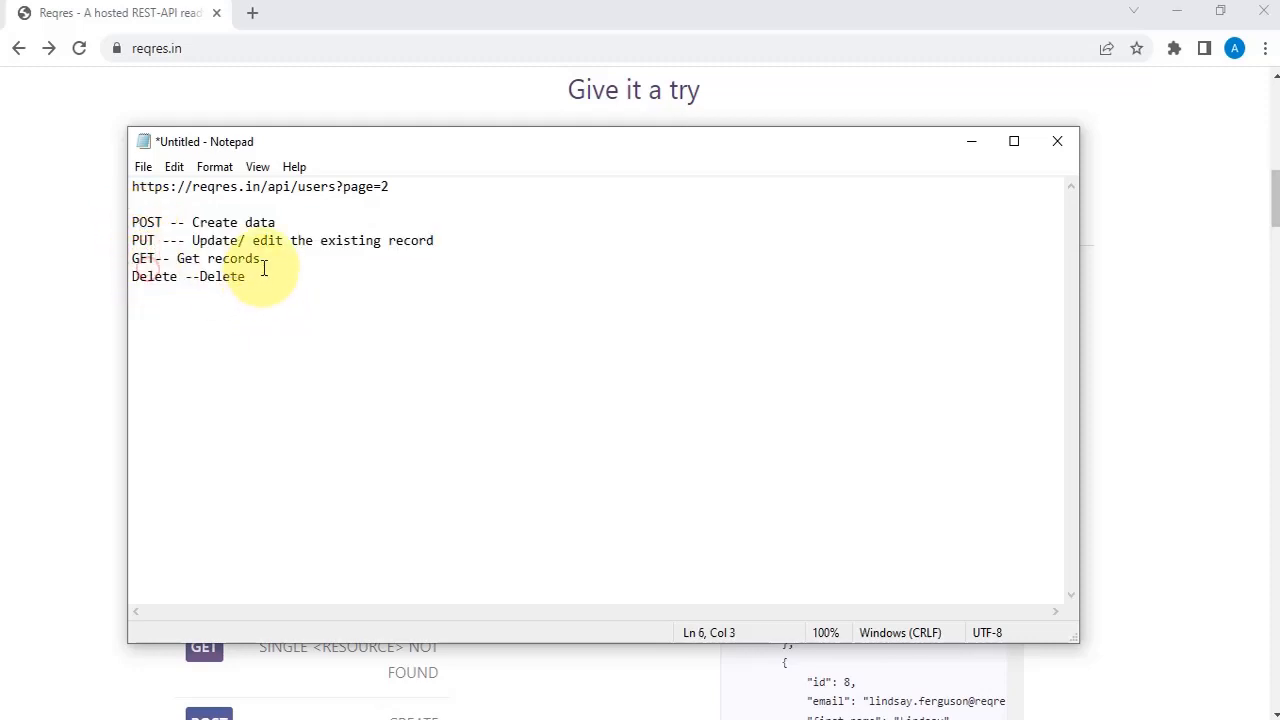
left_click(54, 262)
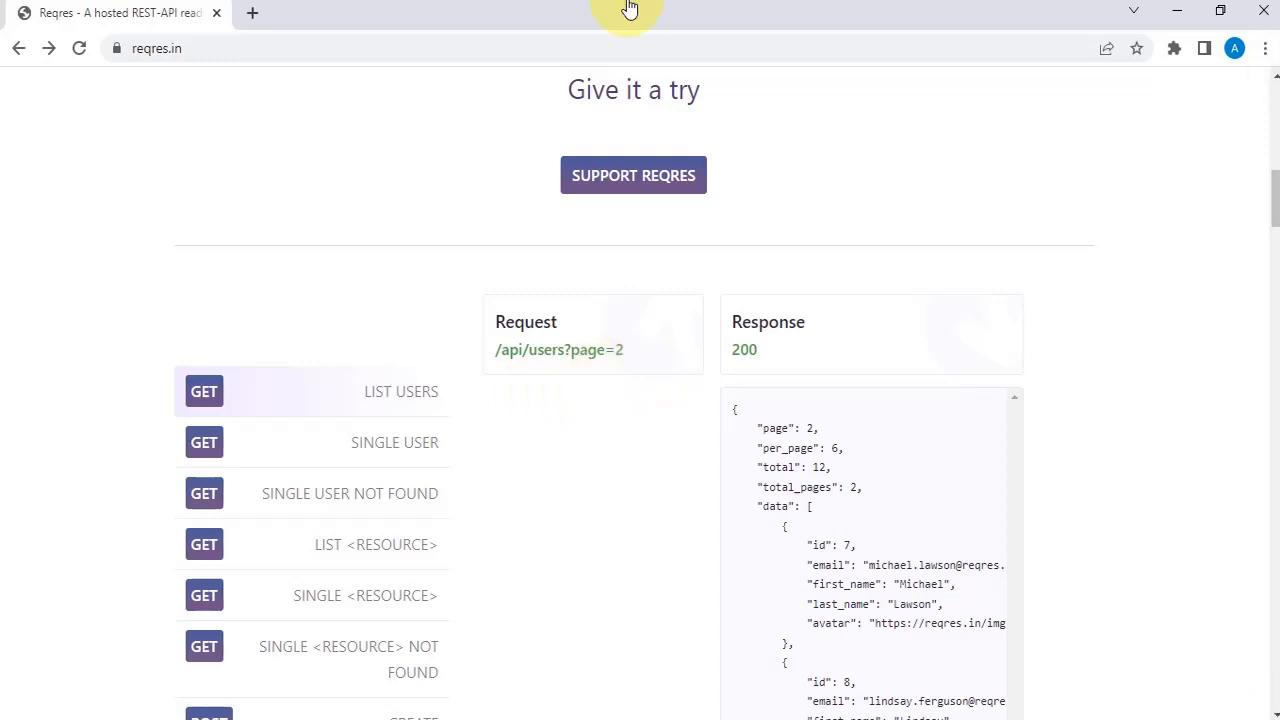
left_click(211, 53)
left_click(433, 207)
left_click(225, 53)
key("ctrl+c")
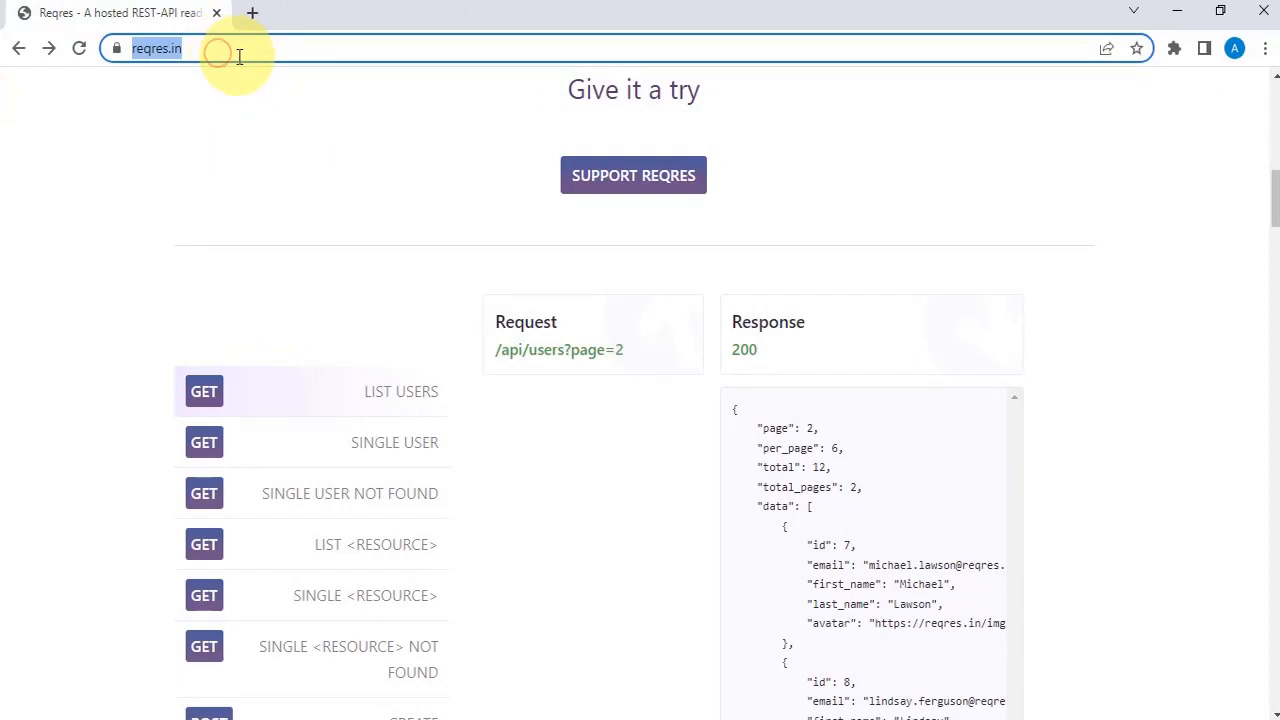
left_click(253, 18)
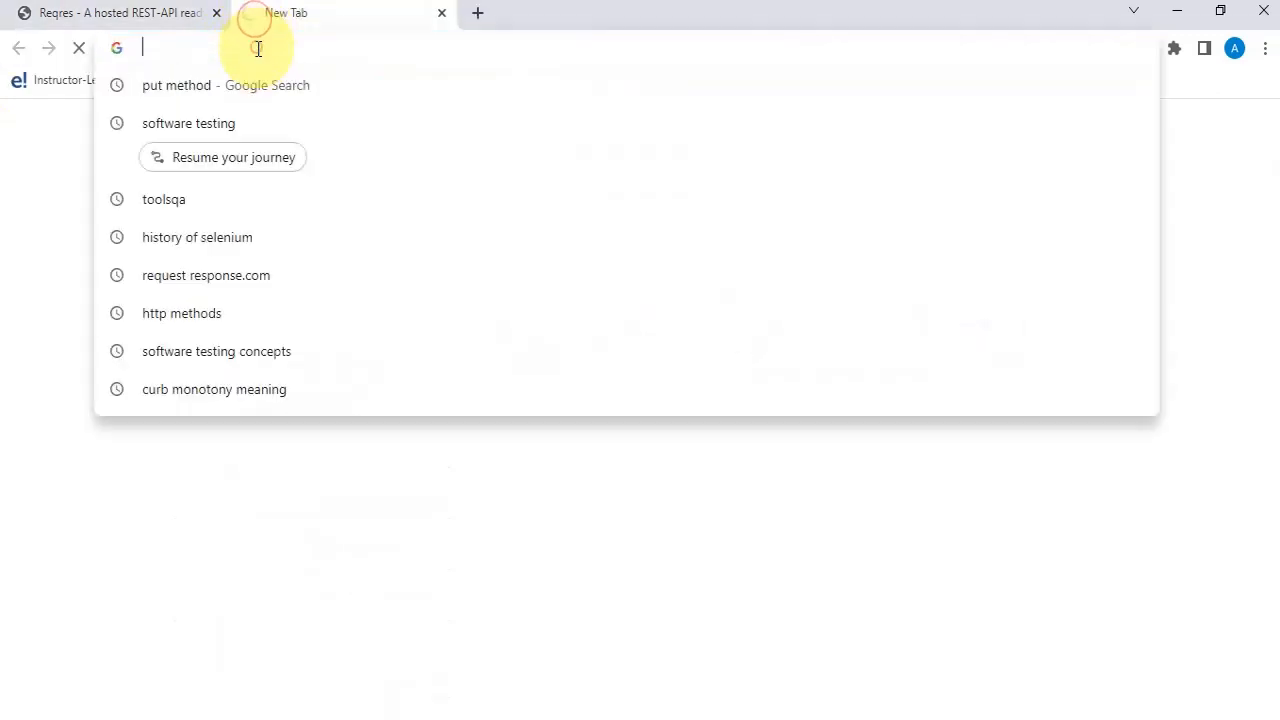
key("ctrl+v")
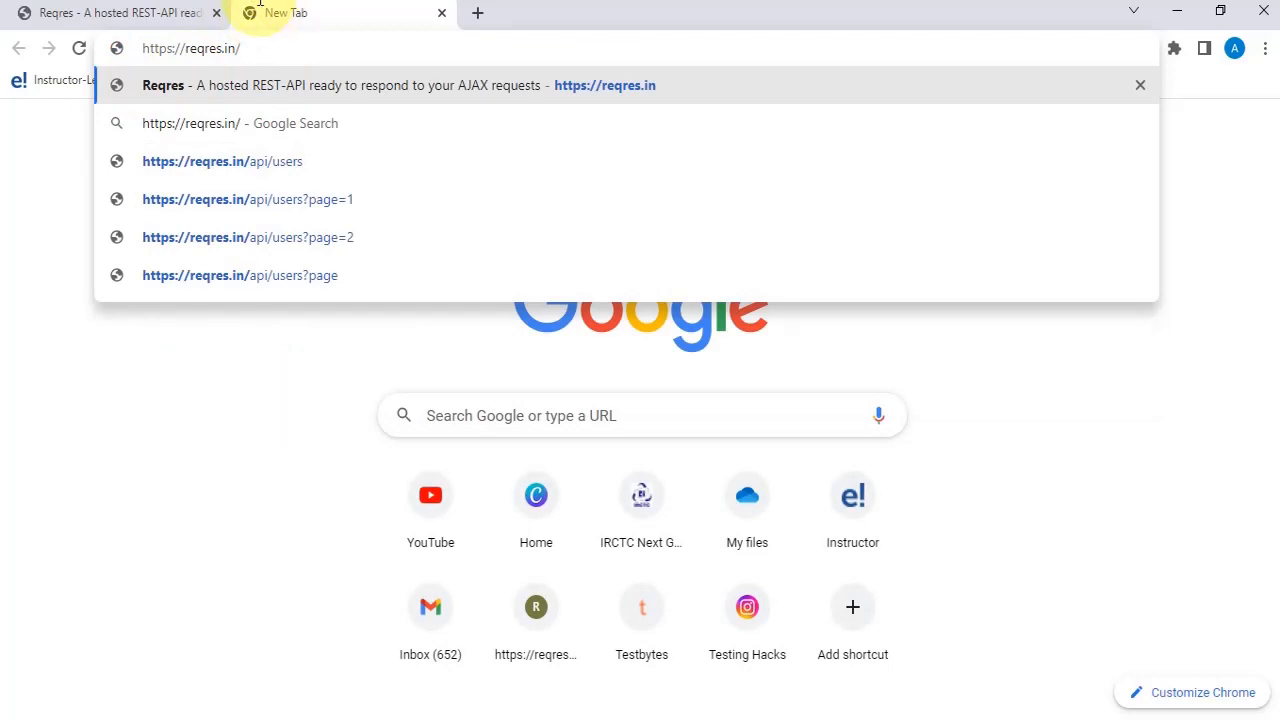
left_click(285, 240)
- Compare the List Users request path on the Reqres page with the address and JSON response of the opened endpoint
left_click(118, 16)
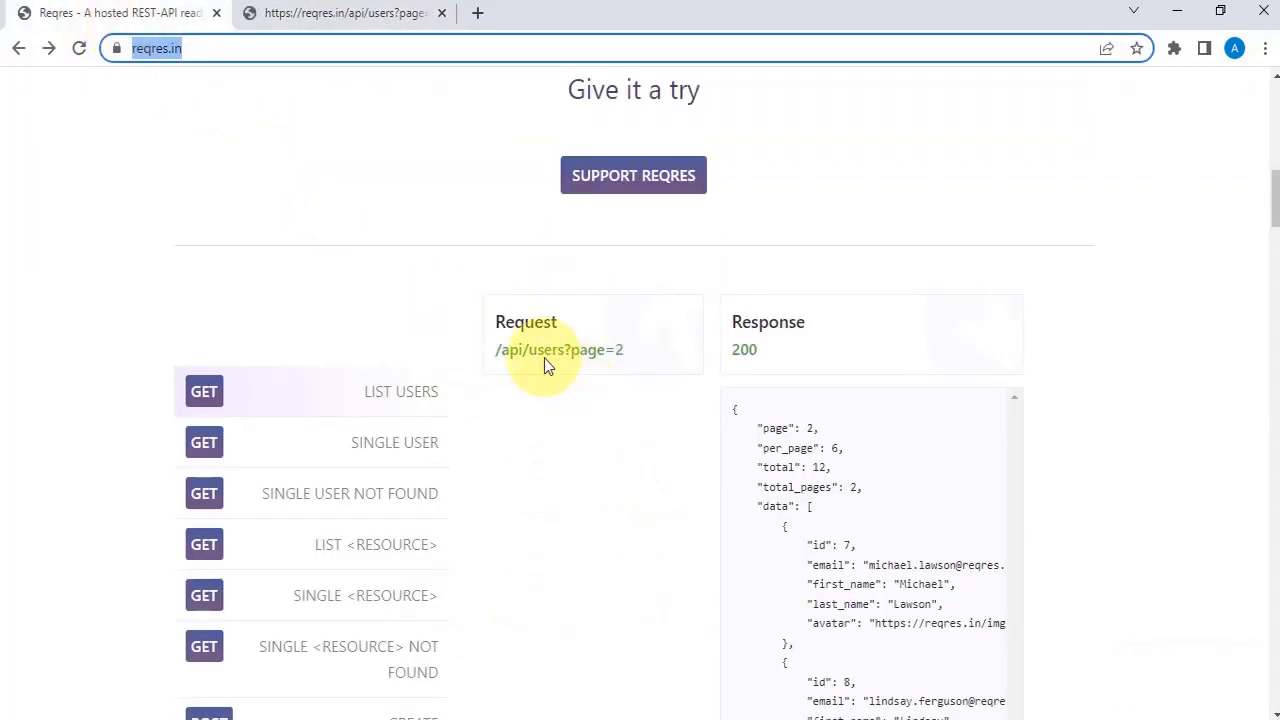
left_click_drag(506, 349, 614, 343)
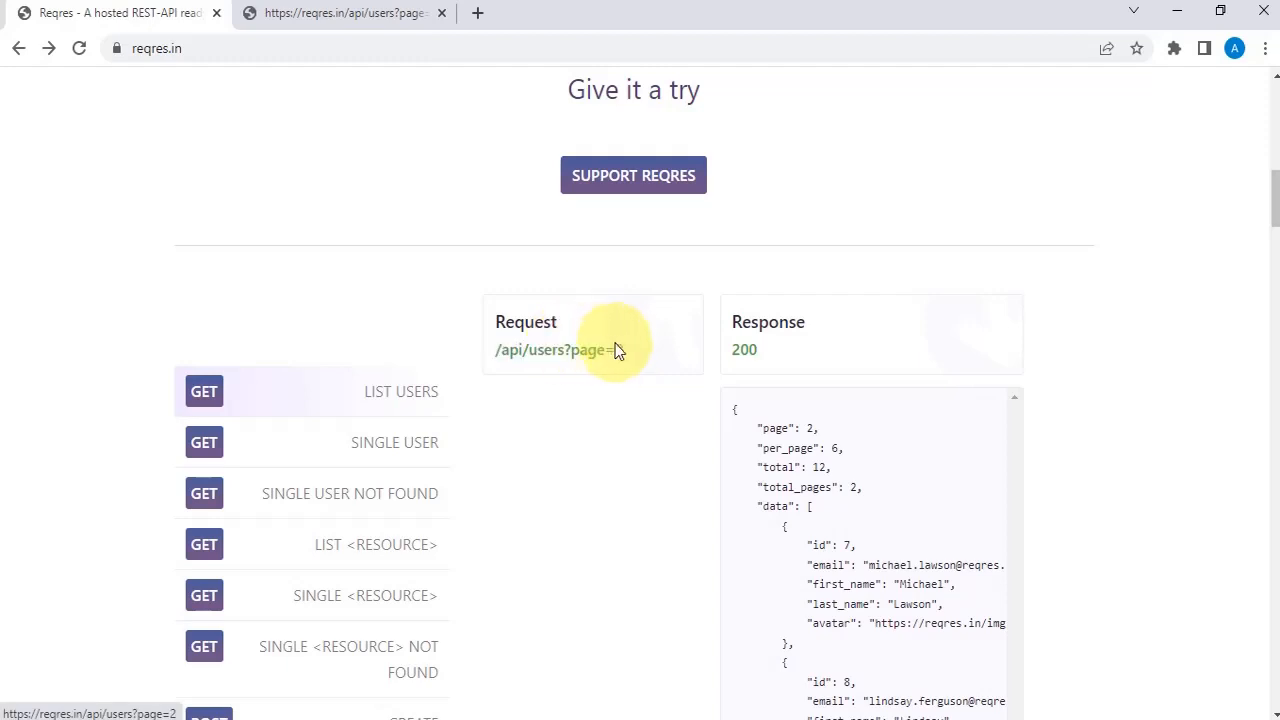
left_click(378, 13)
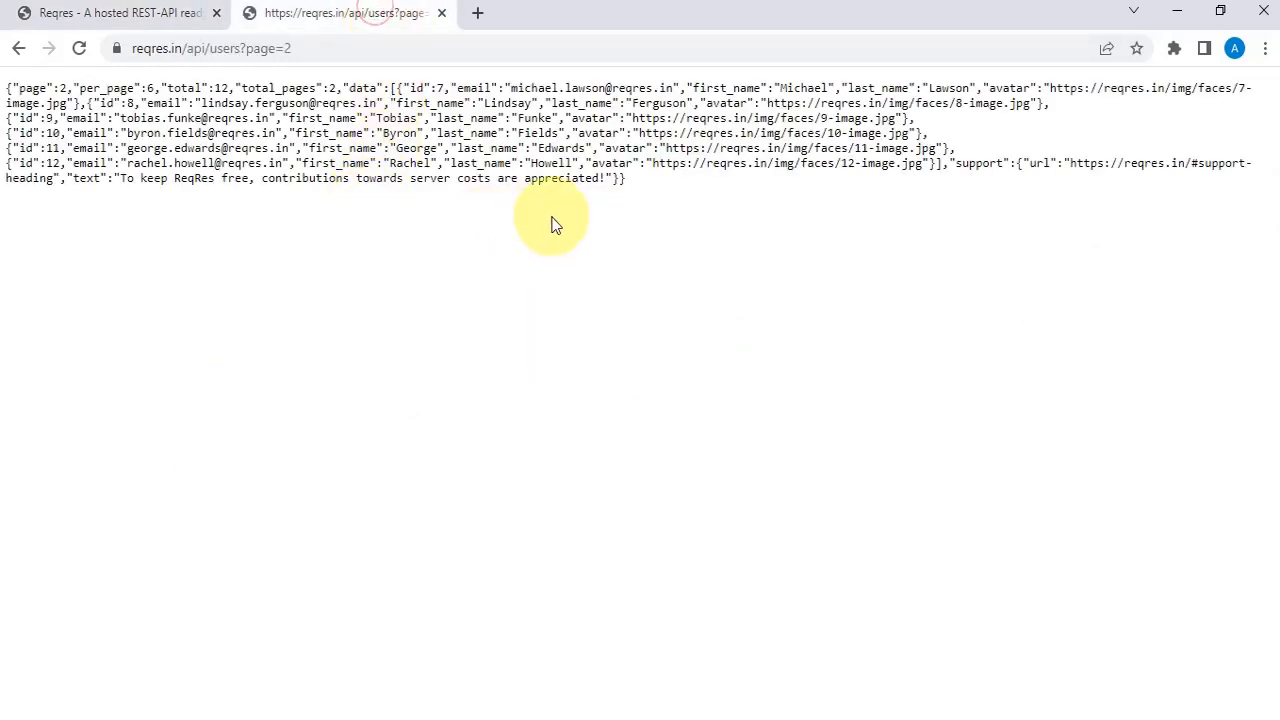
left_click_drag(632, 183, 8, 92)
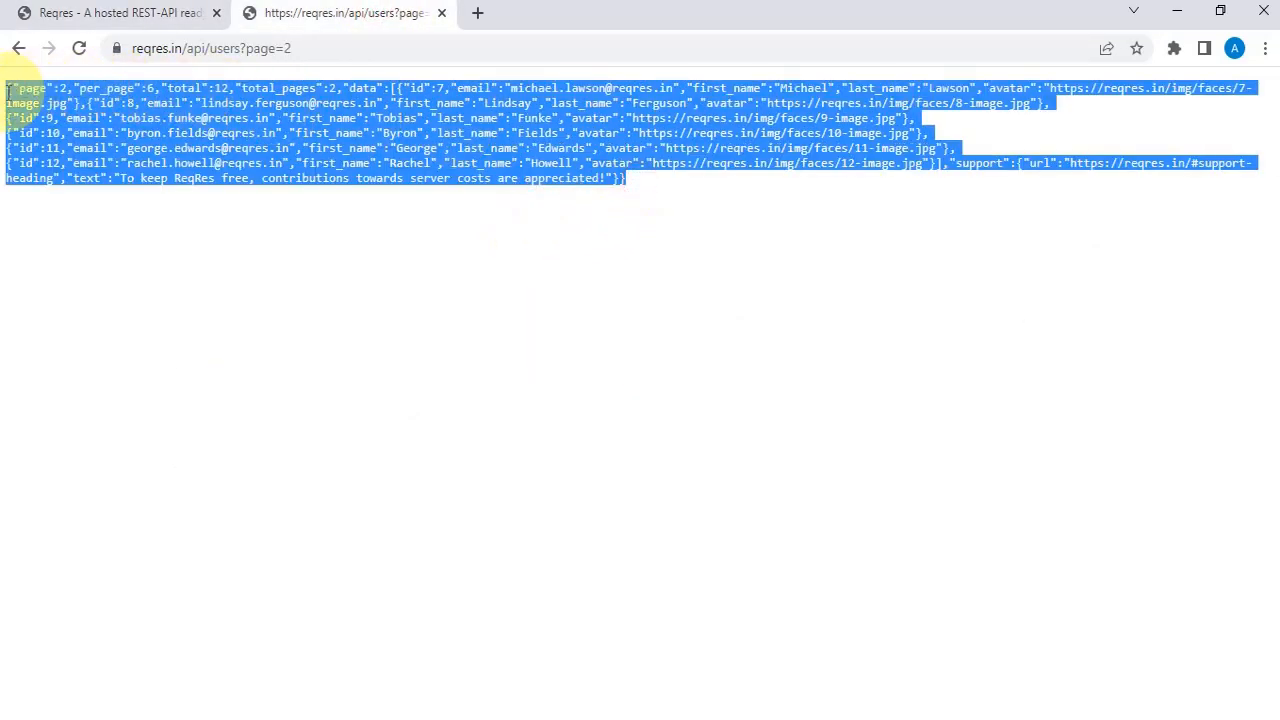
left_click(322, 50)
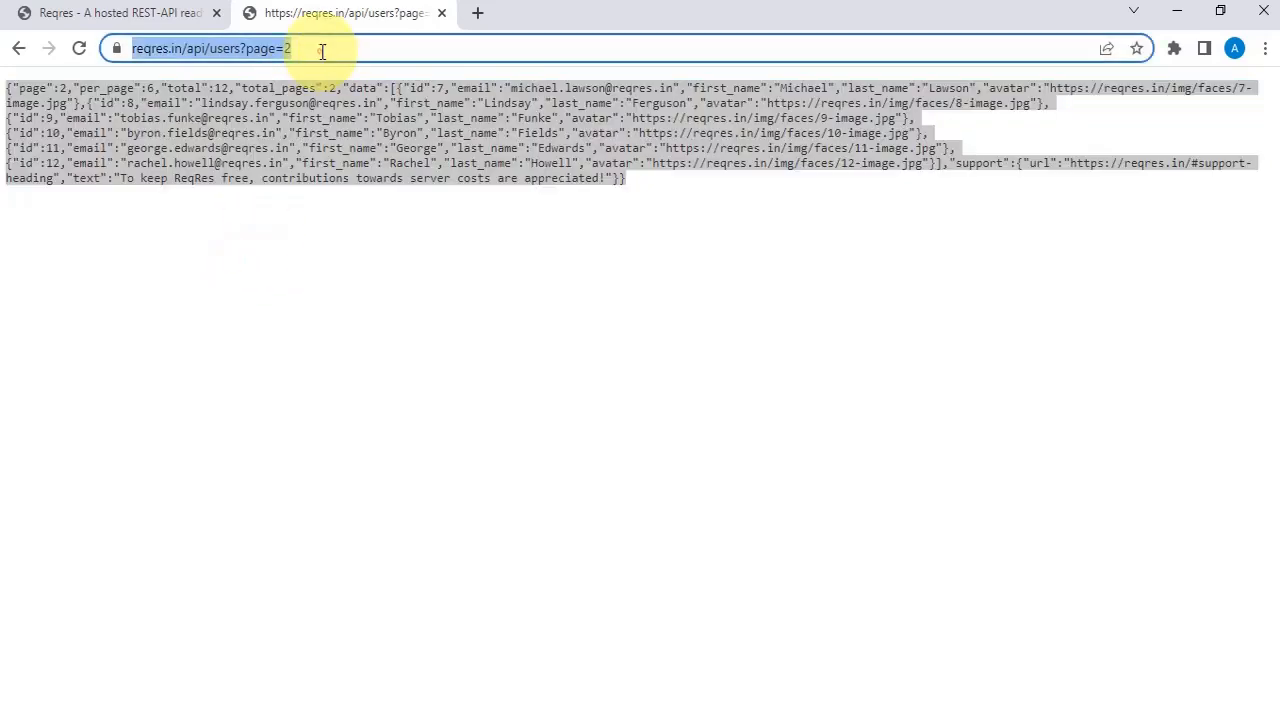
left_click(628, 716)
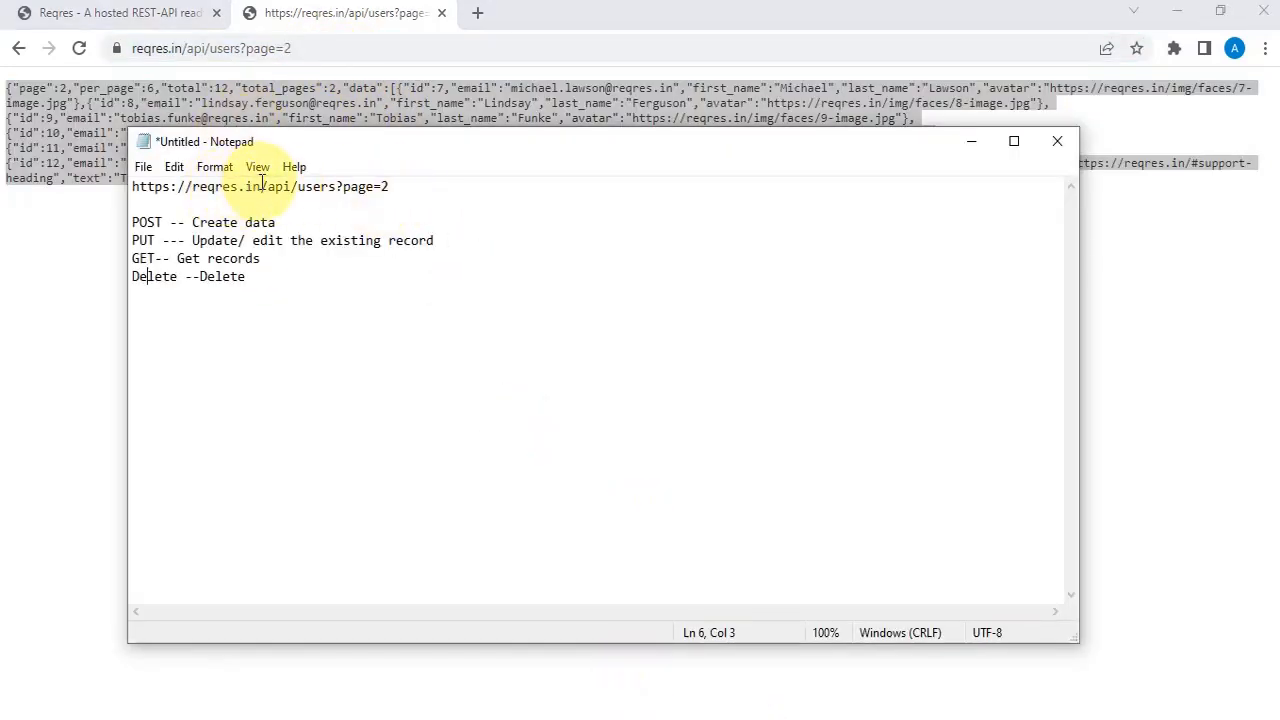
left_click_drag(262, 186, 114, 186)
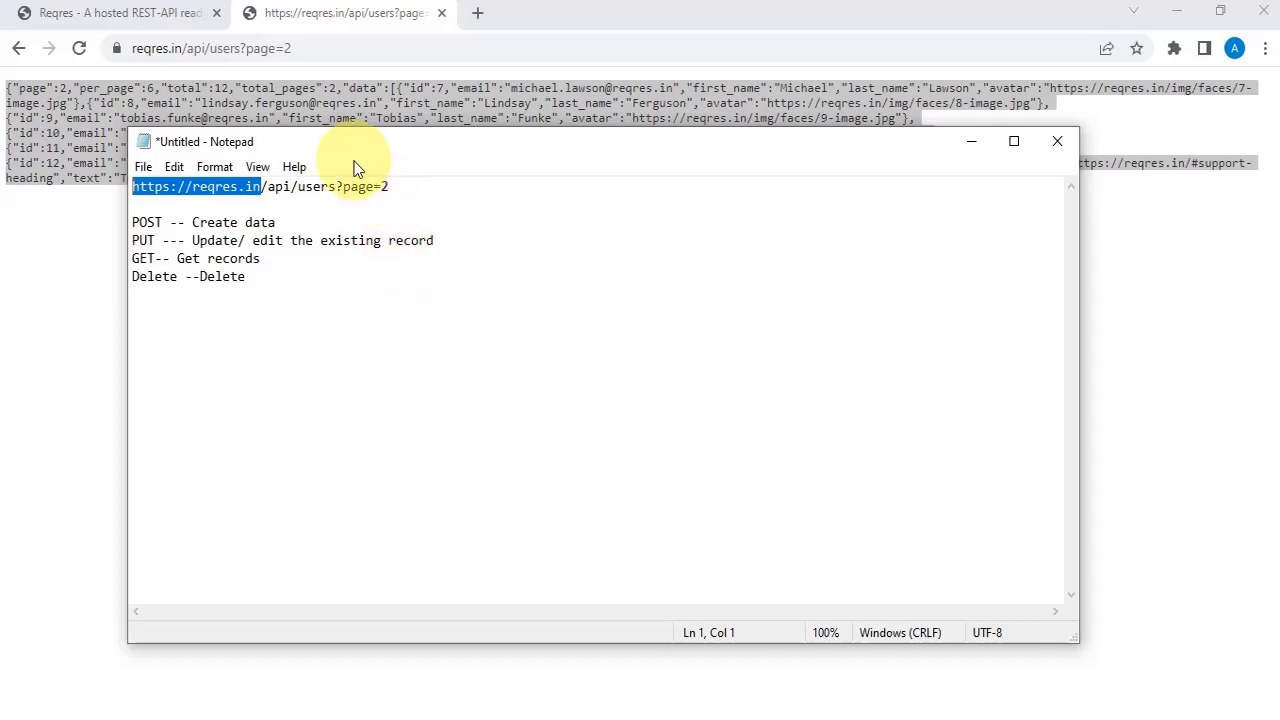
- Examine the api/users path and the page query parameter within the noted endpoint URL by selecting each part
left_click(267, 186)
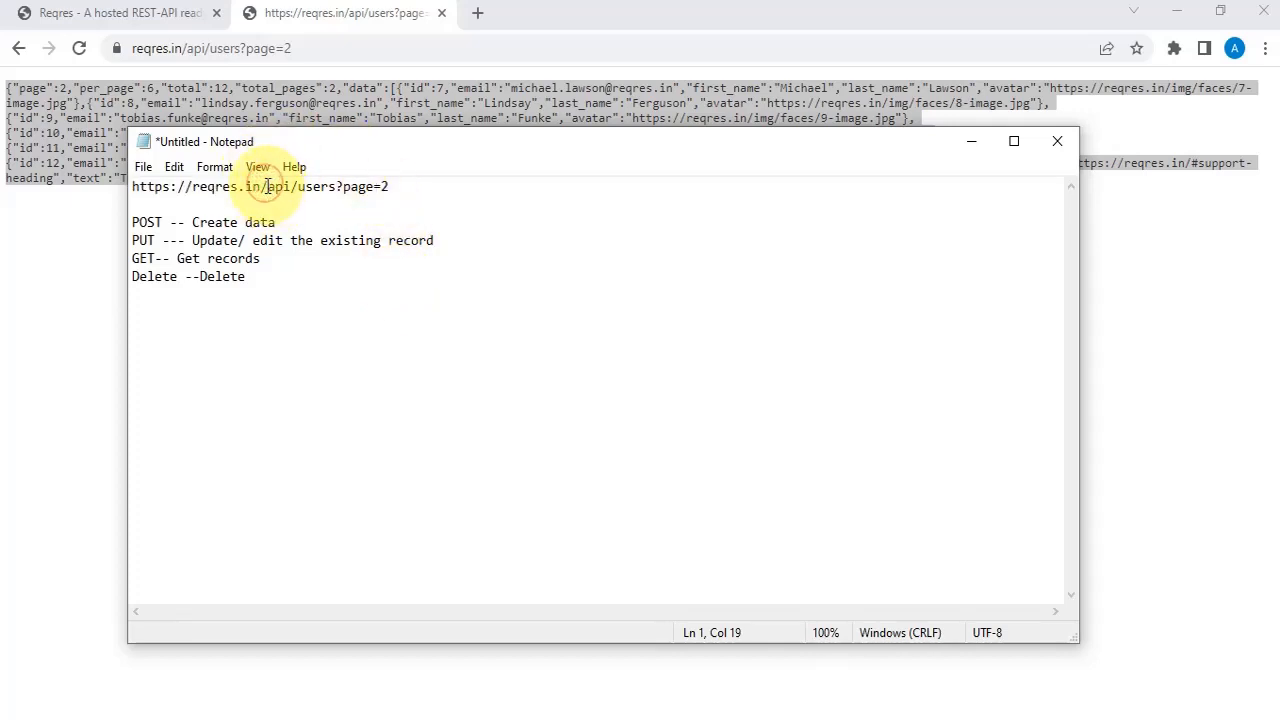
left_click_drag(267, 186, 338, 186)
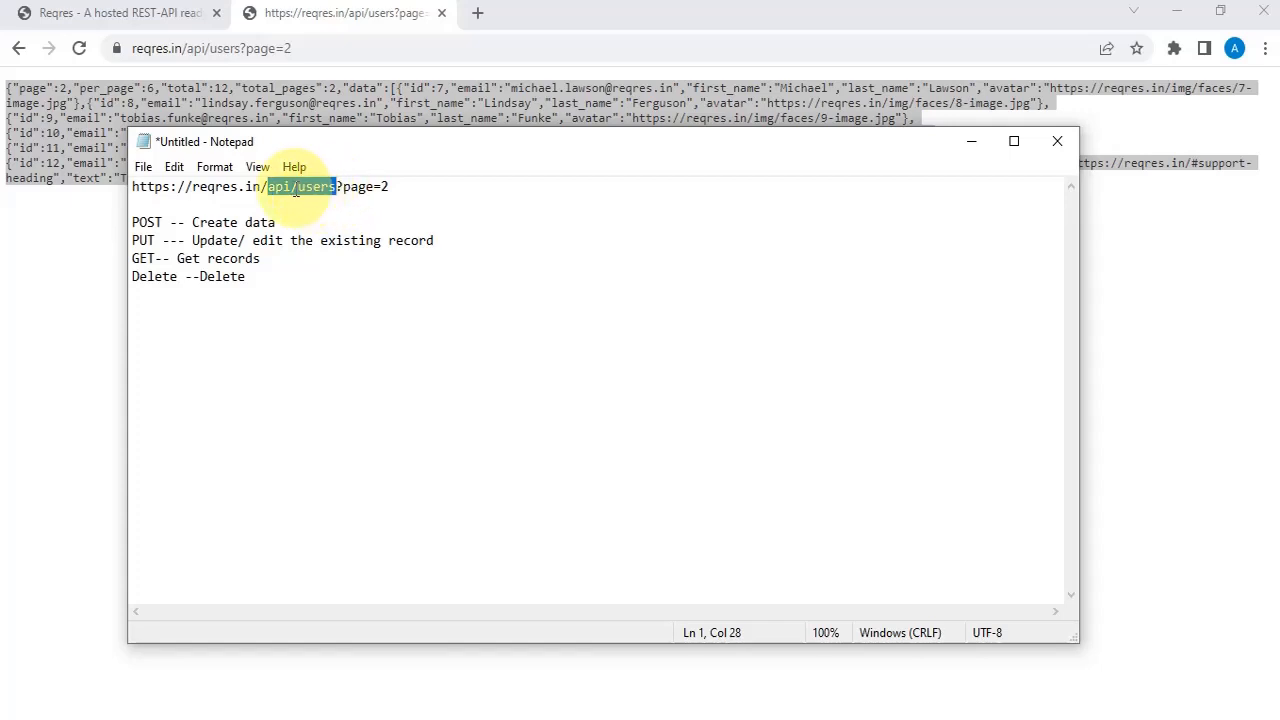
left_click(290, 188)
left_click_drag(267, 186, 345, 189)
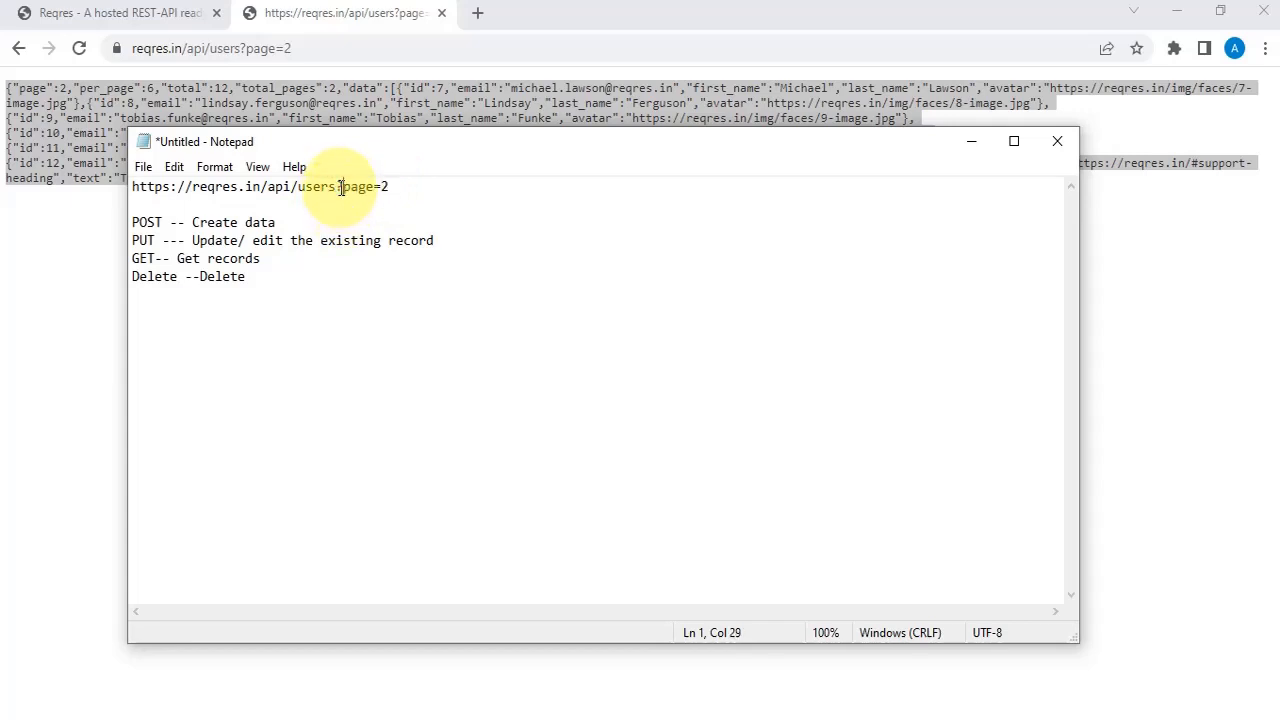
left_click(342, 187)
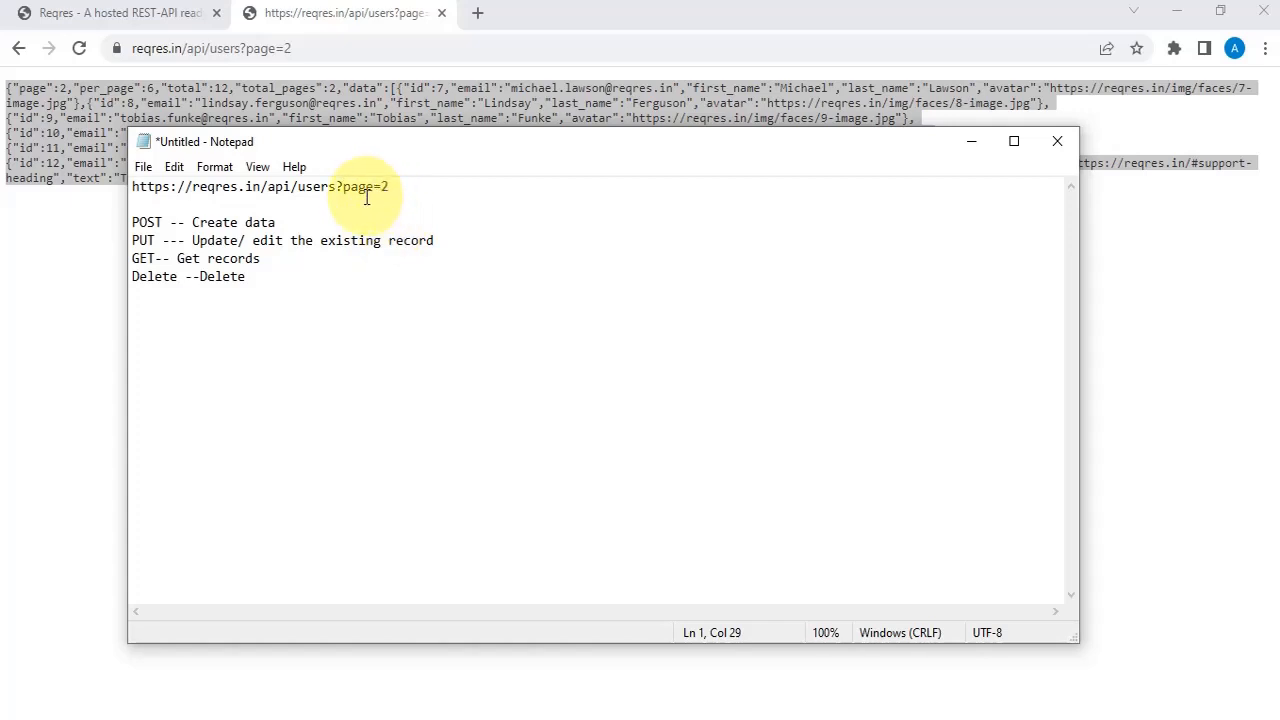
left_click_drag(404, 186, 170, 188)
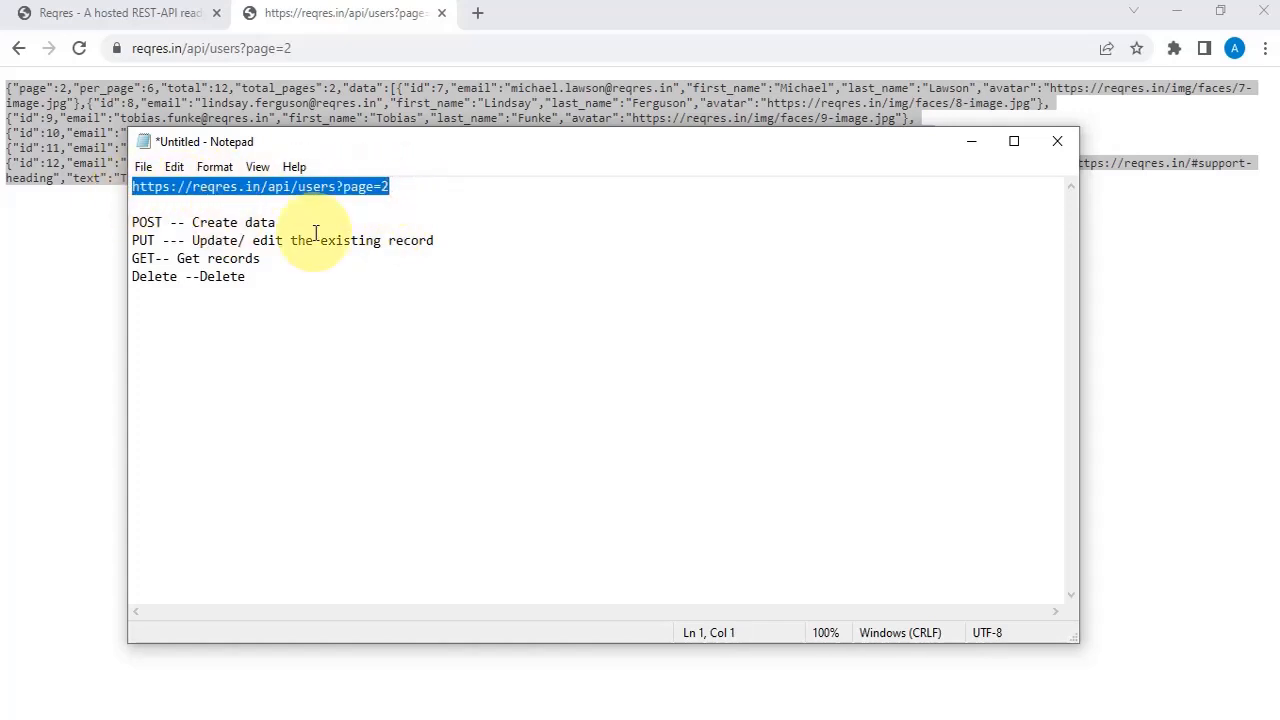
left_click(392, 188)
left_click_drag(392, 188, 132, 188)
key("ctrl+c")
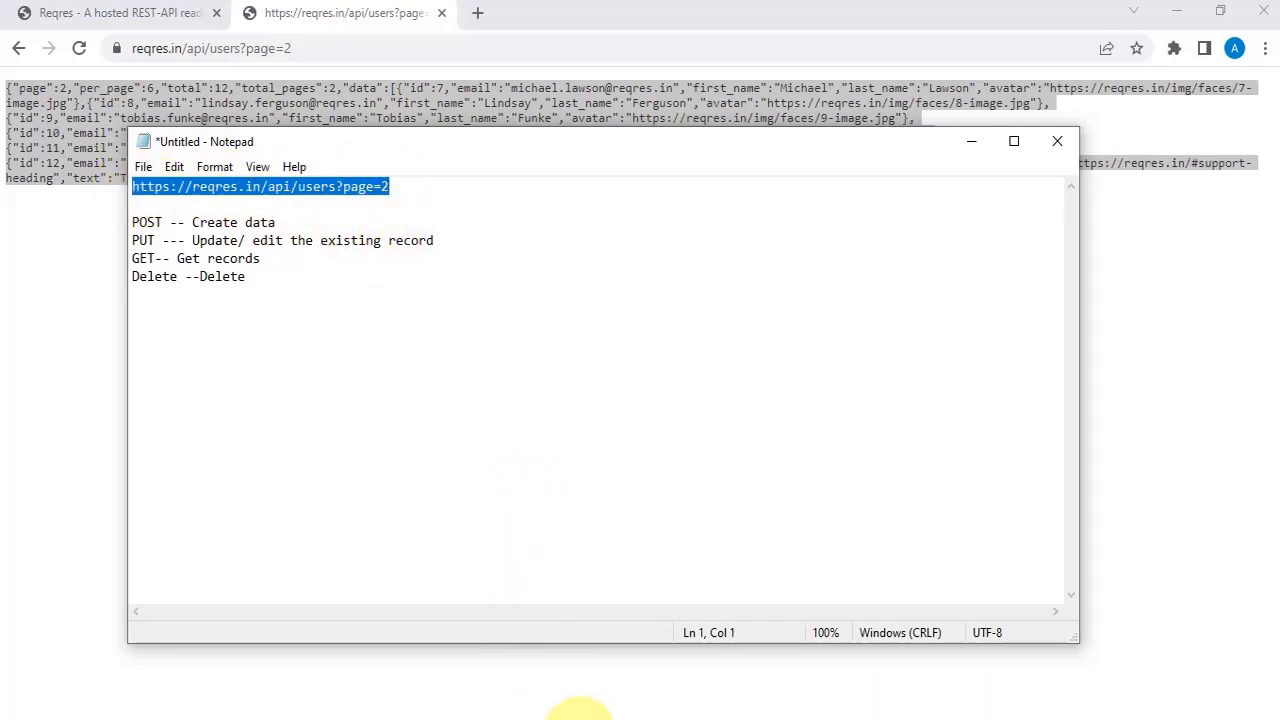
left_click(580, 714)
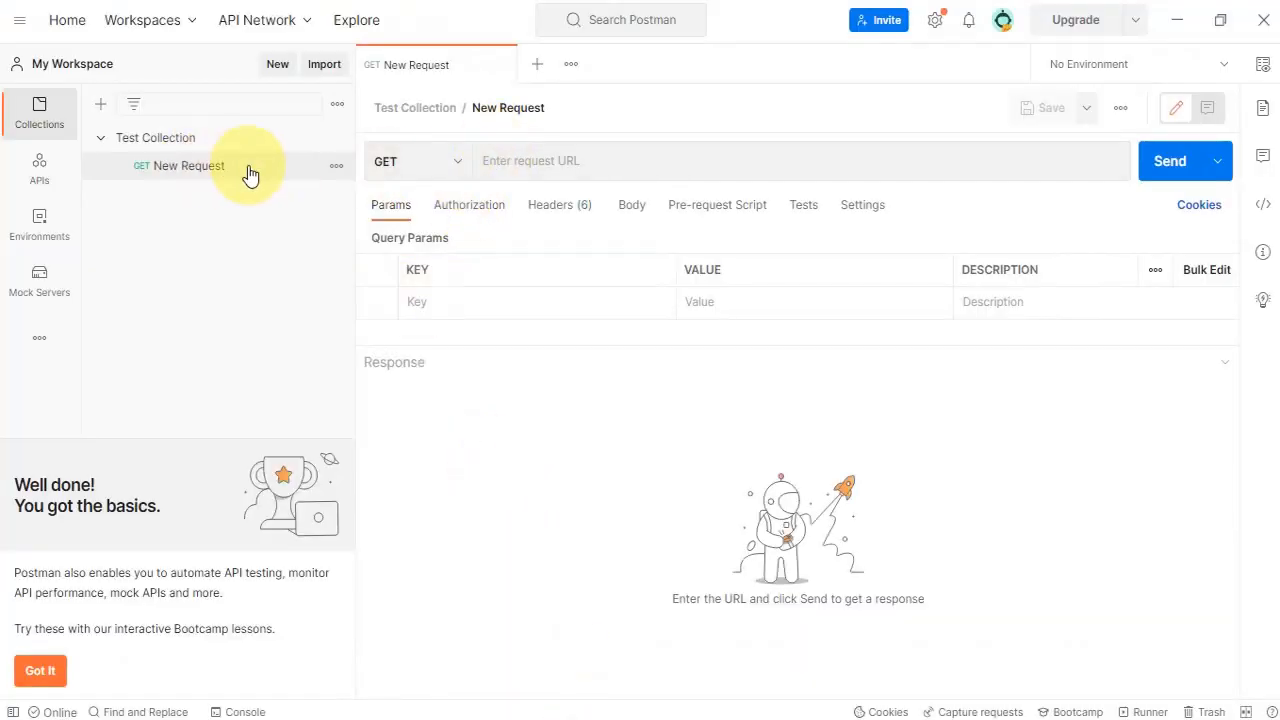
left_click(548, 164)
key("ctrl+v")
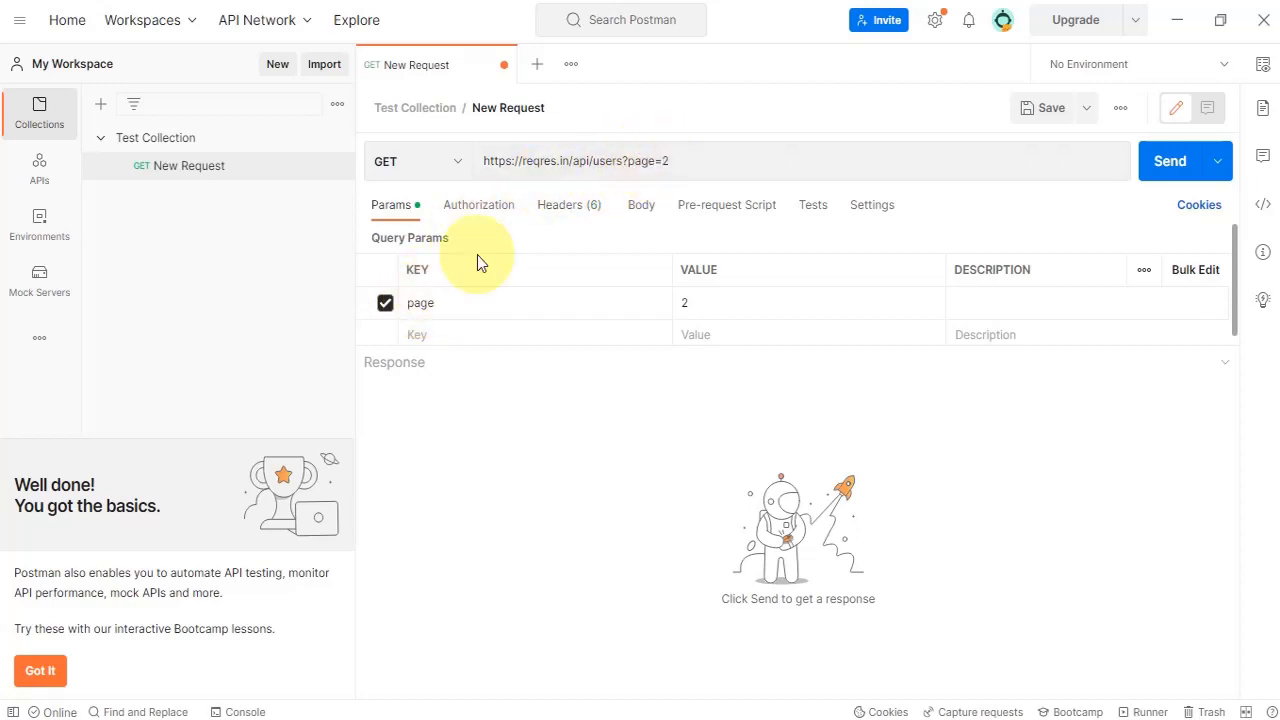
left_click(385, 303)
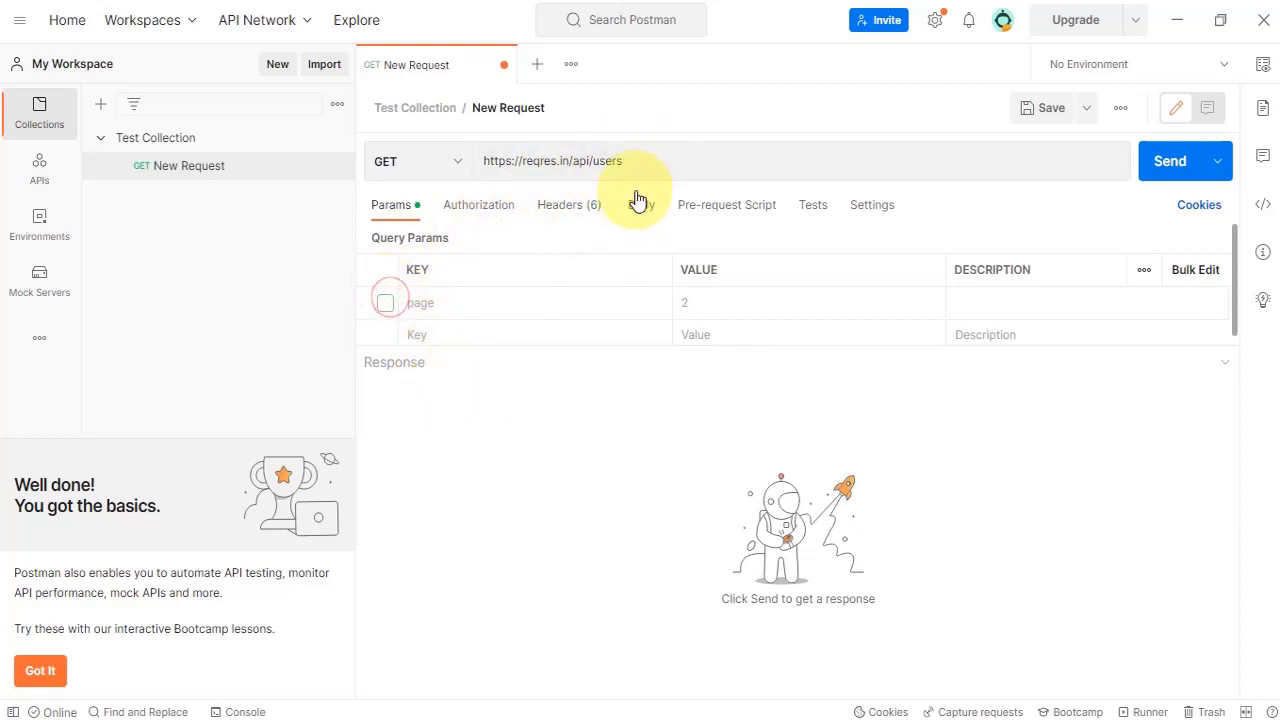
left_click(634, 160)
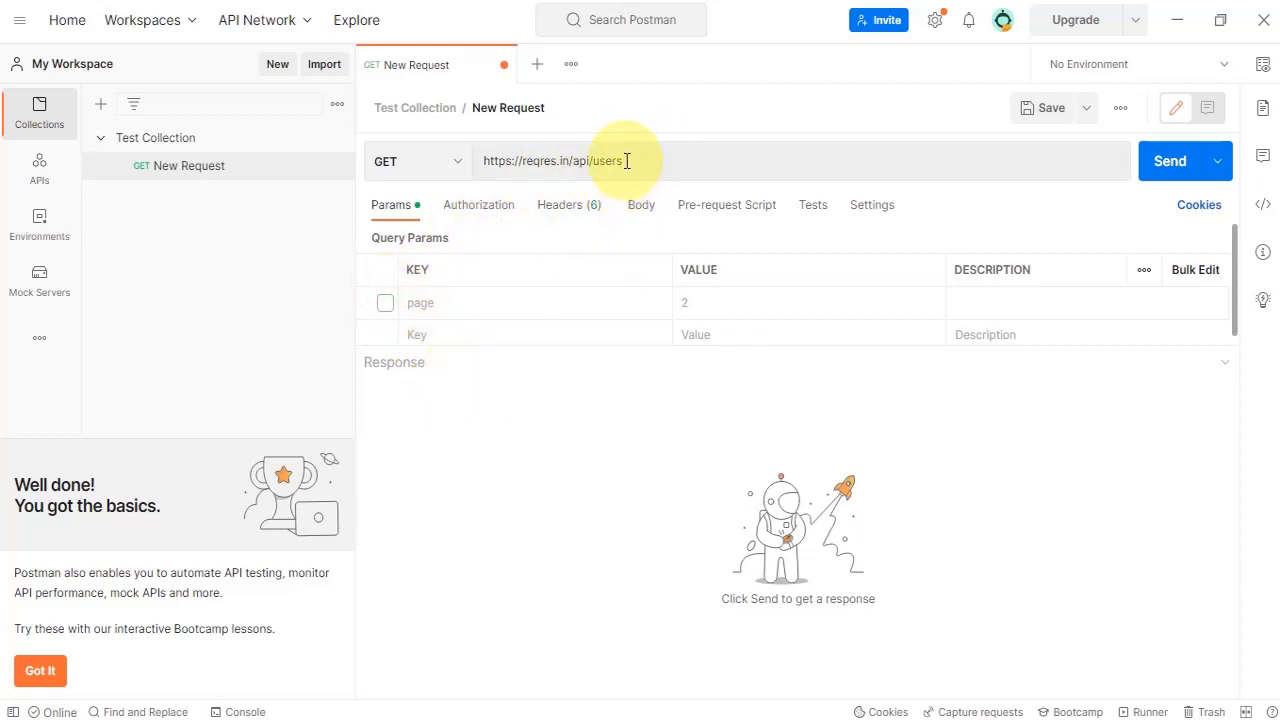
left_click(1165, 170)
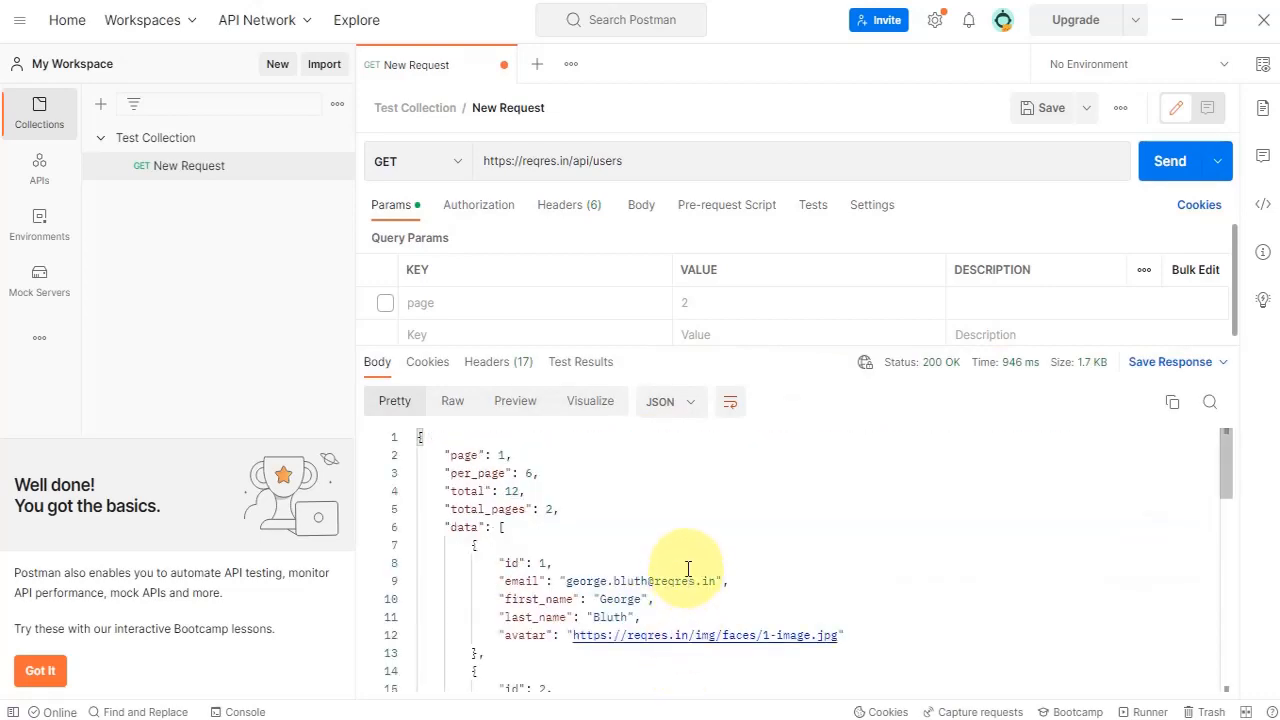
scroll(688, 568, "down", 1)
scroll(663, 566, "up", 1)
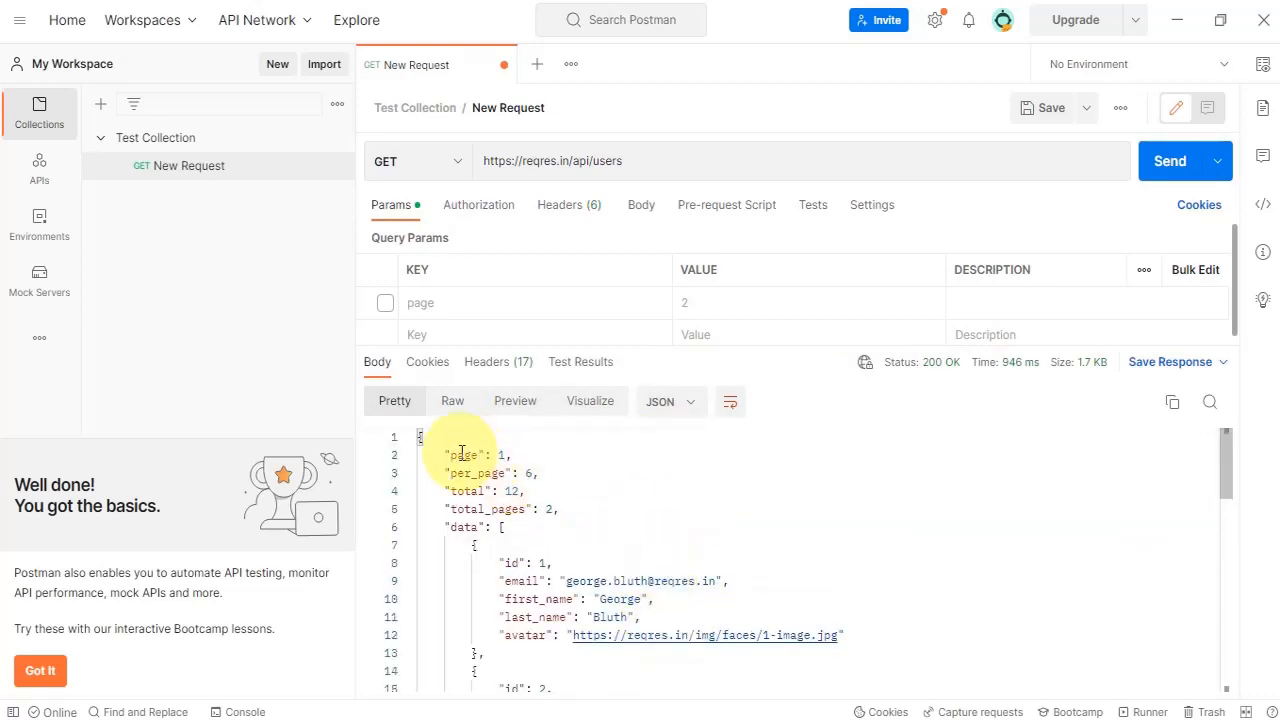
scroll(650, 525, "down", 1)
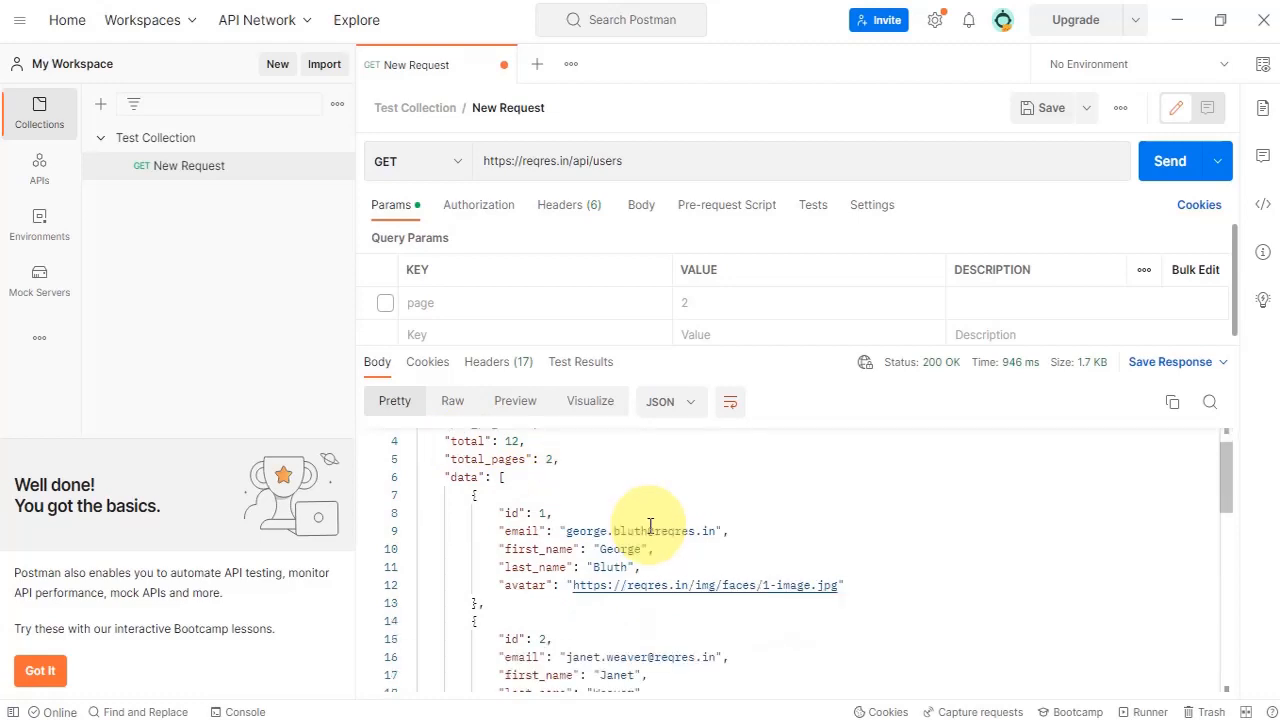
scroll(650, 540, "down", 3)
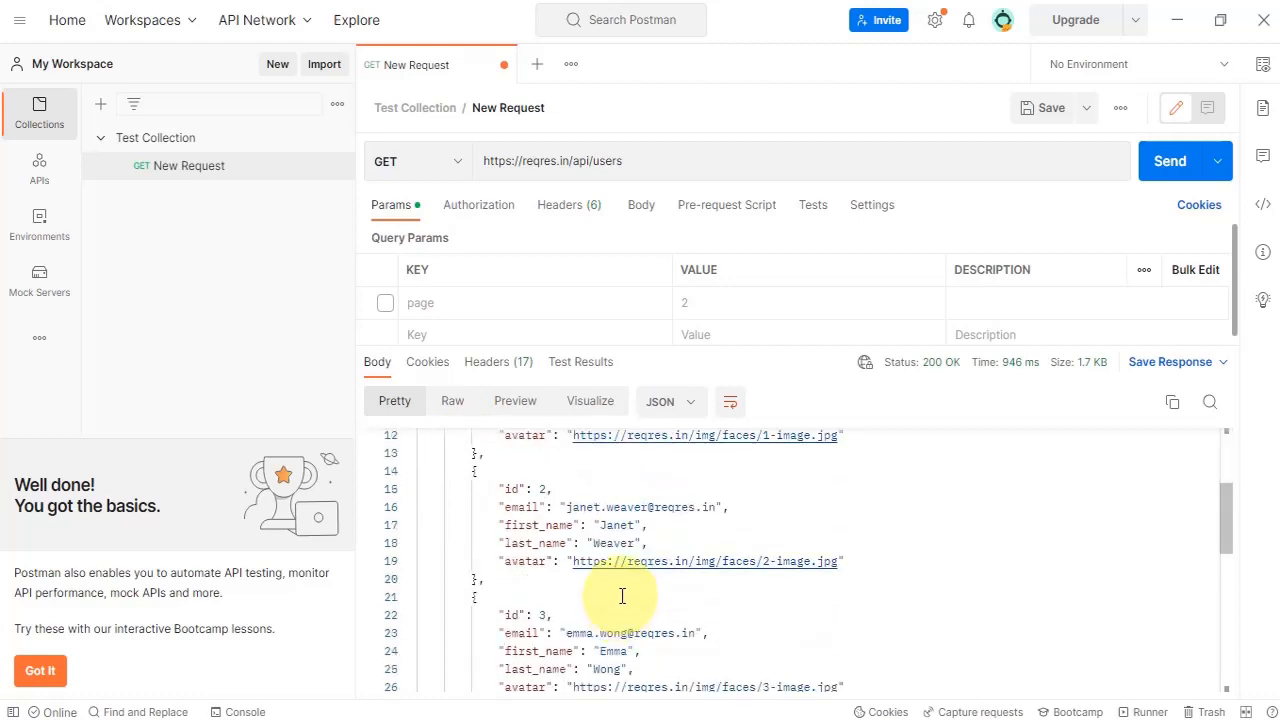
- Re-enable the page query parameter with value 2, resend the GET request and review the returned user records
left_click(386, 304)
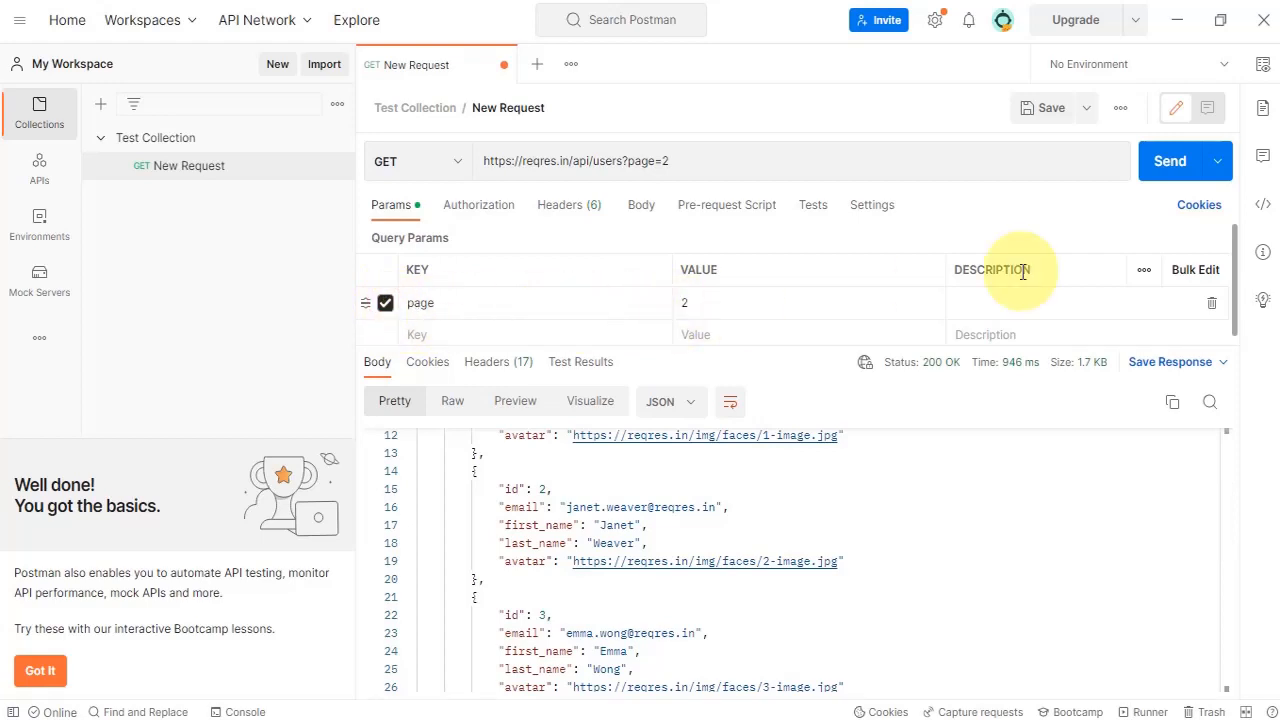
left_click(1169, 165)
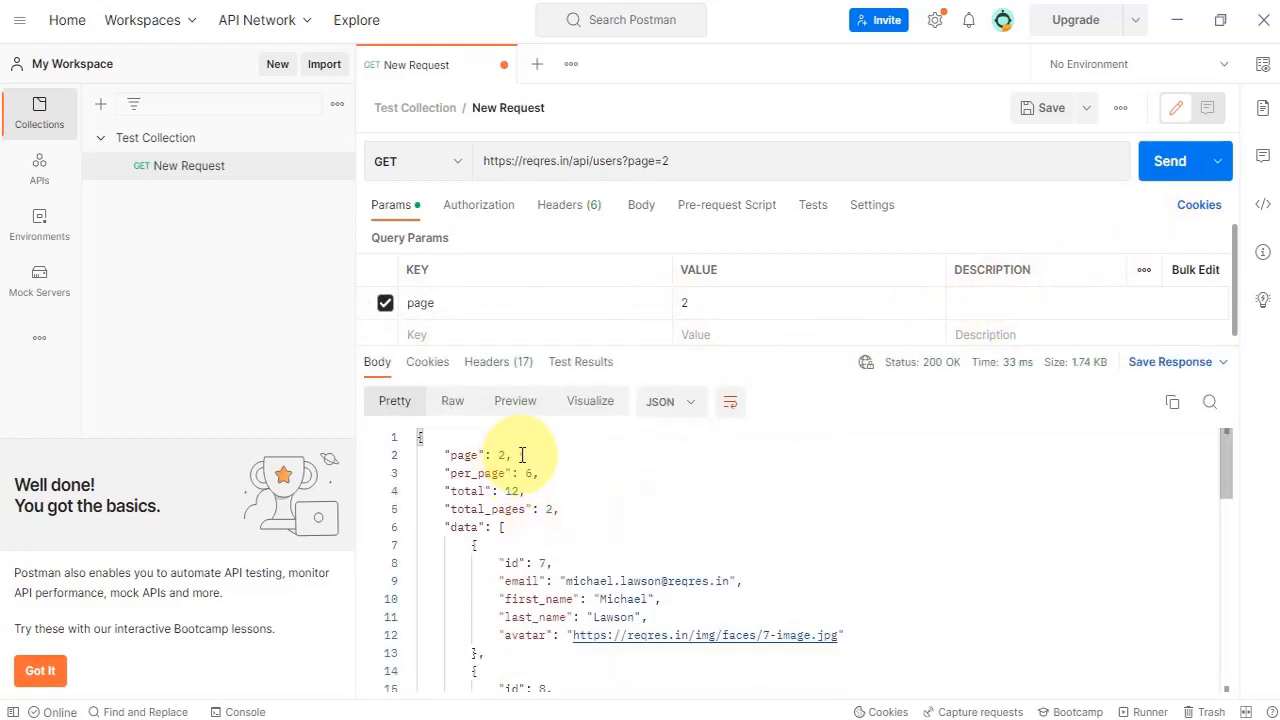
left_click_drag(512, 455, 444, 455)
scroll(660, 491, "down", 5)
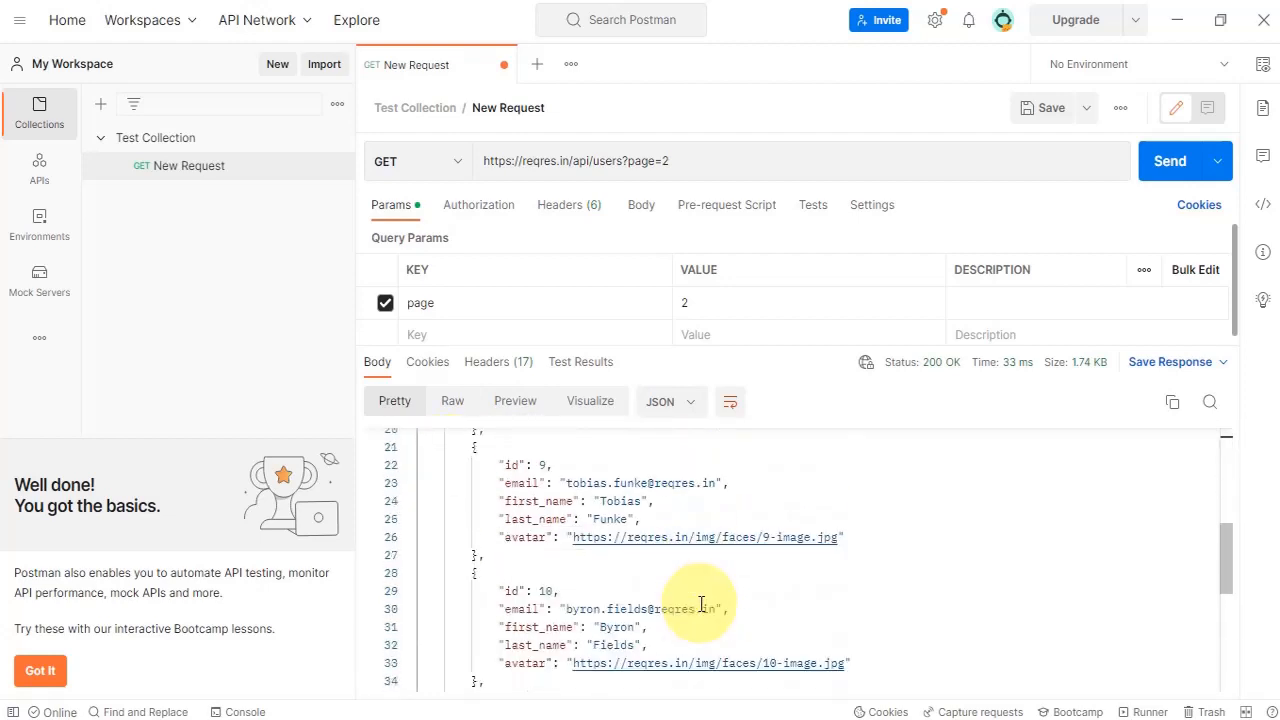
scroll(701, 604, "down", 1)
scroll(701, 604, "down", 3)
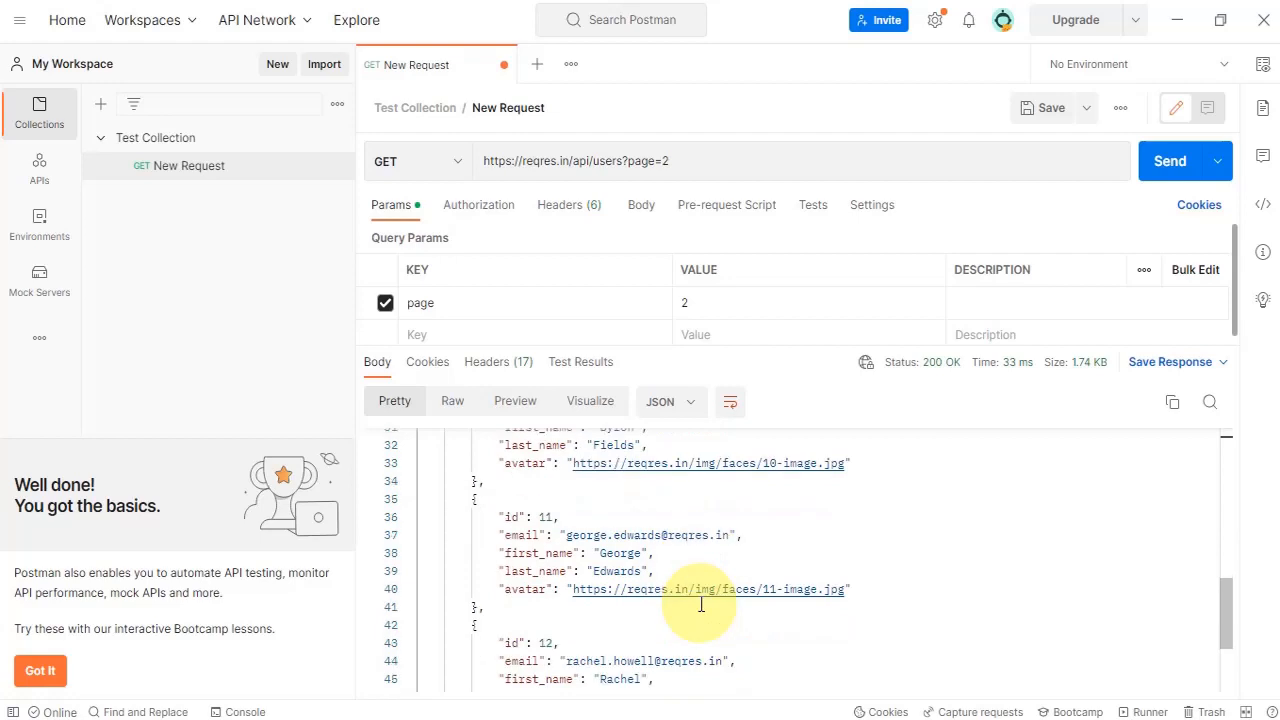
- Review the request's authorization and headers, and inspect the response body in the Raw, Preview, Visualize and Pretty formats
left_click(503, 218)
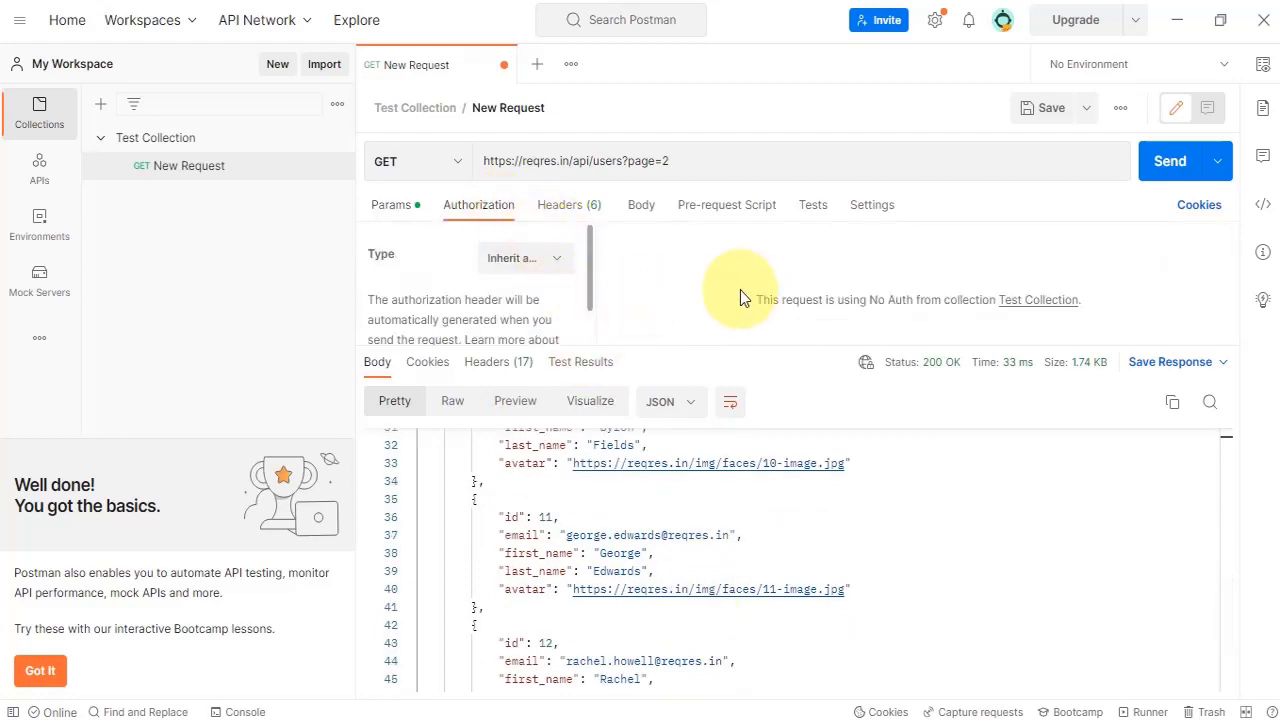
left_click(598, 210)
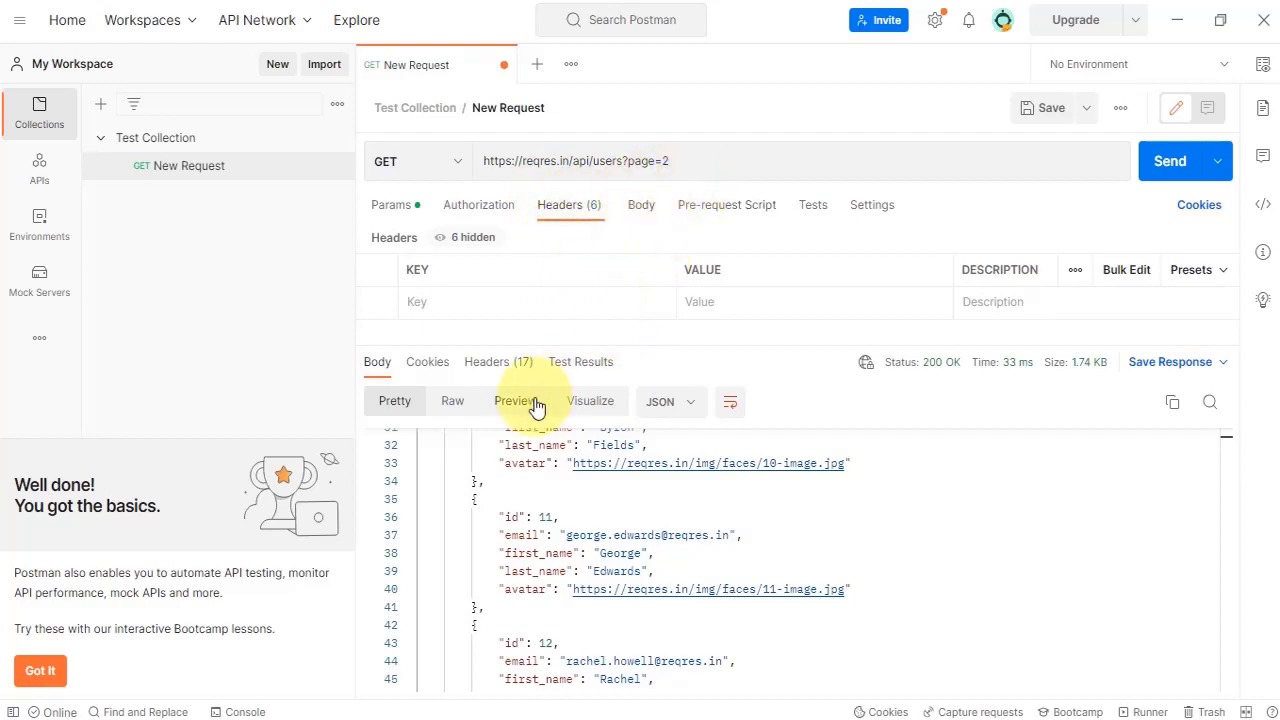
left_click(455, 405)
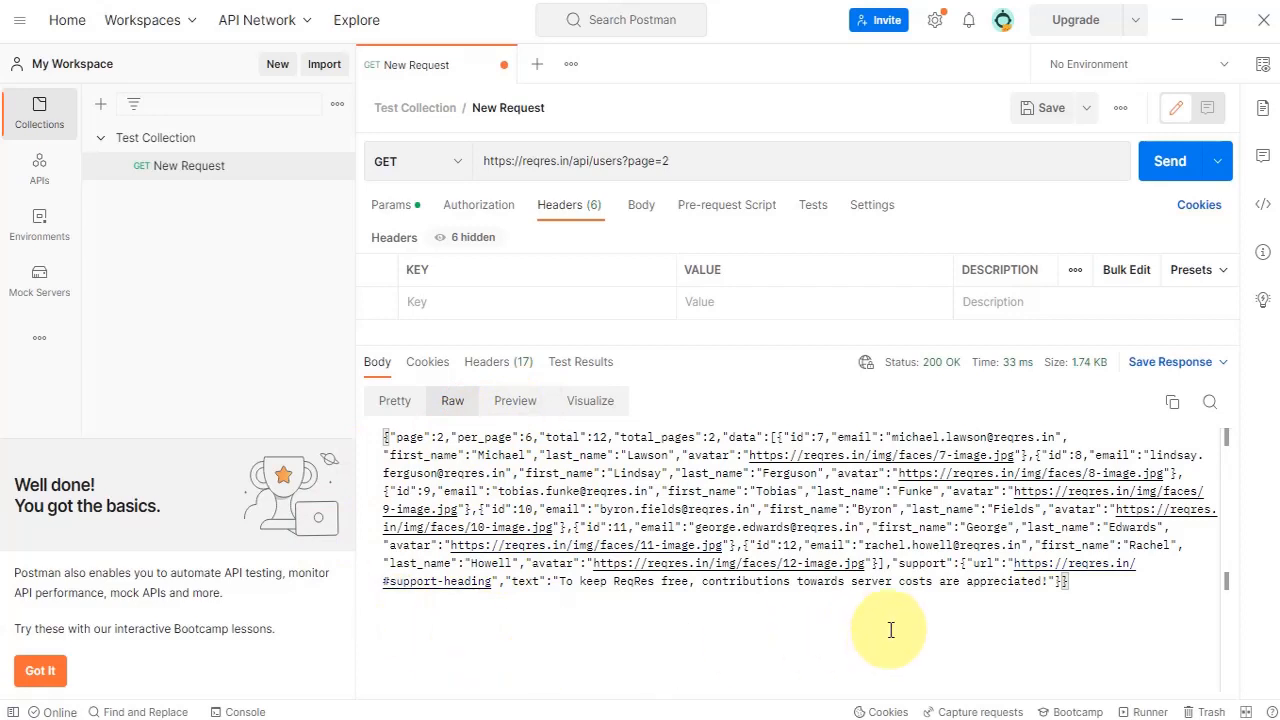
left_click(515, 402)
left_click(586, 402)
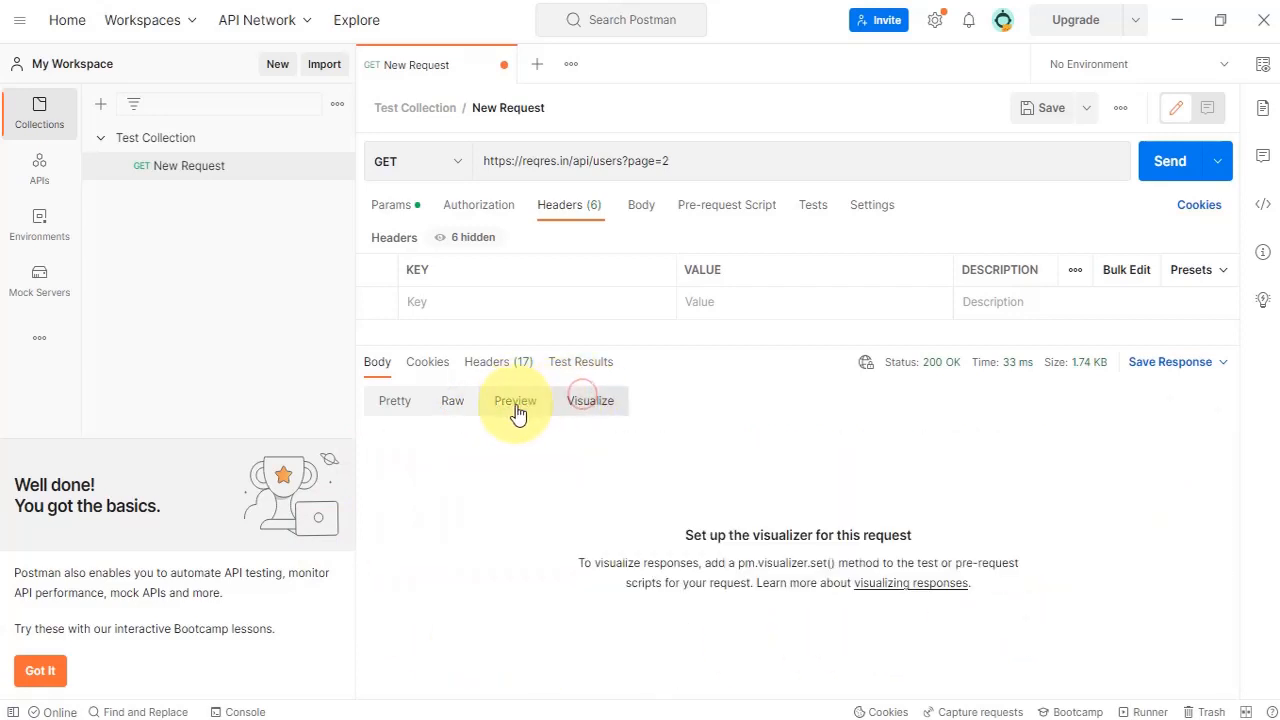
left_click(395, 401)
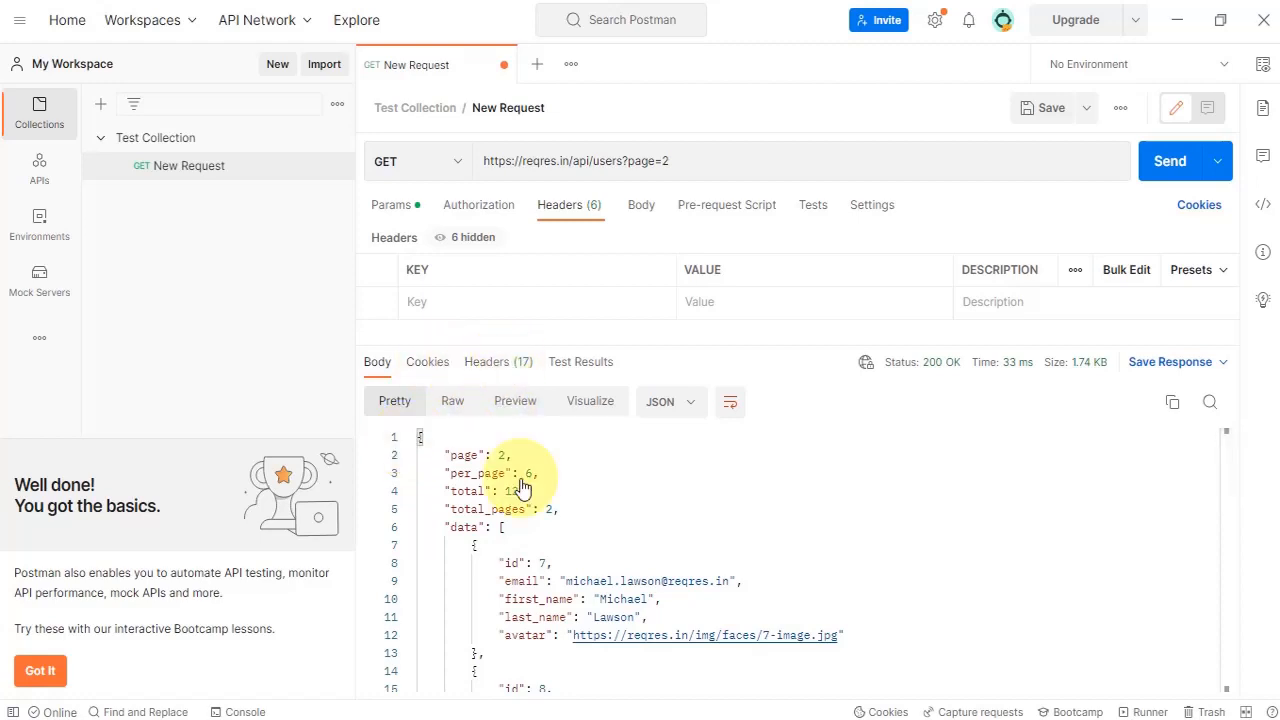
scroll(686, 543, "down", 4)
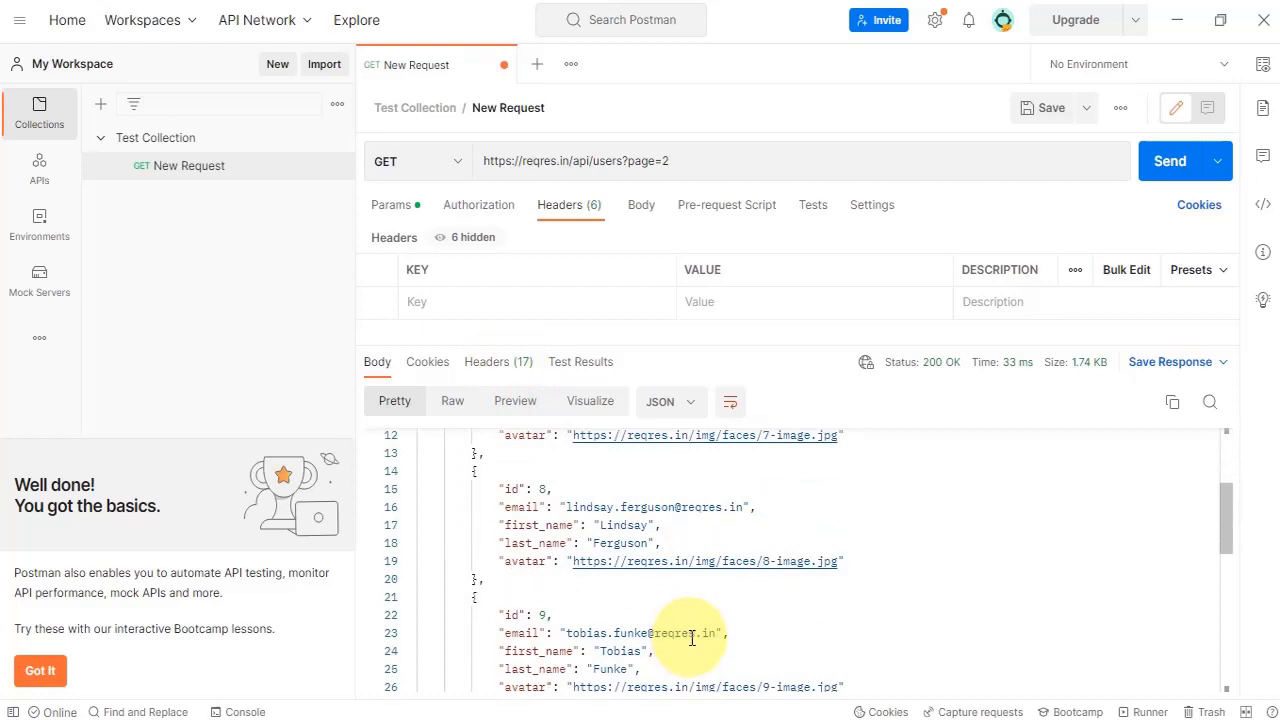
scroll(700, 636, "down", 5)
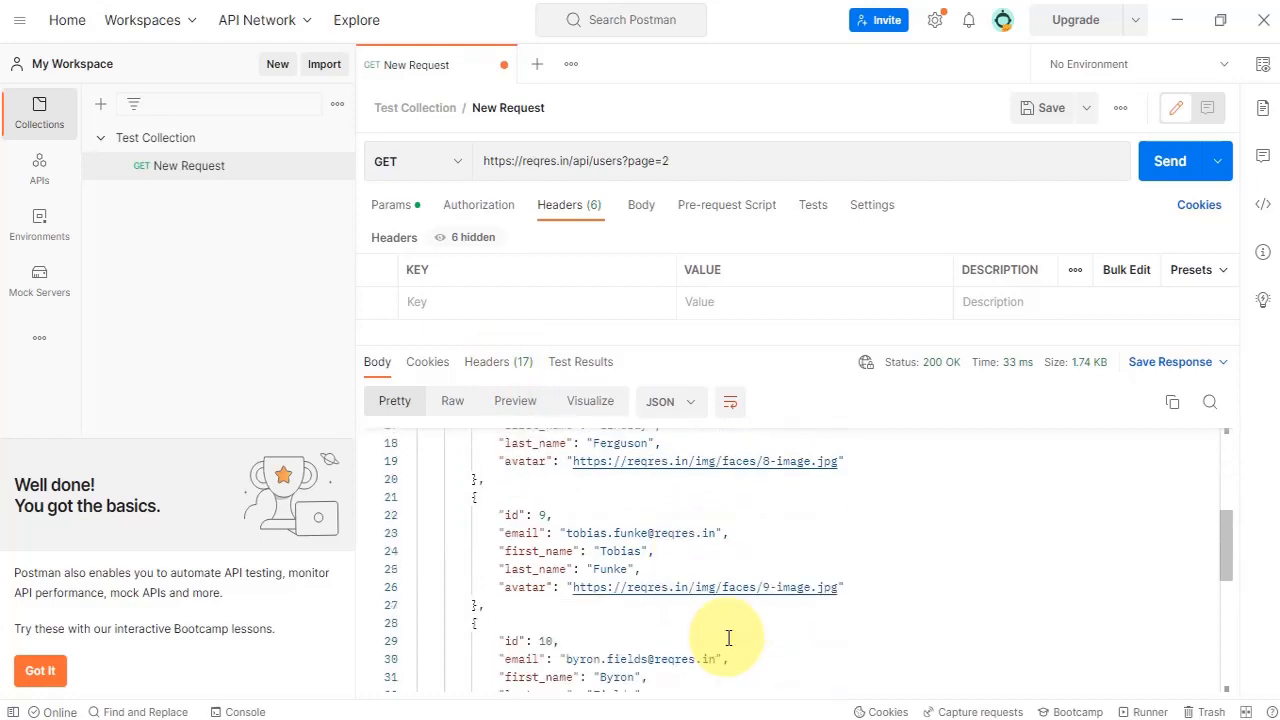
- Examine the response headers, return to the response body and inspect the status code and response time details
left_click(515, 366)
scroll(674, 574, "up", 5)
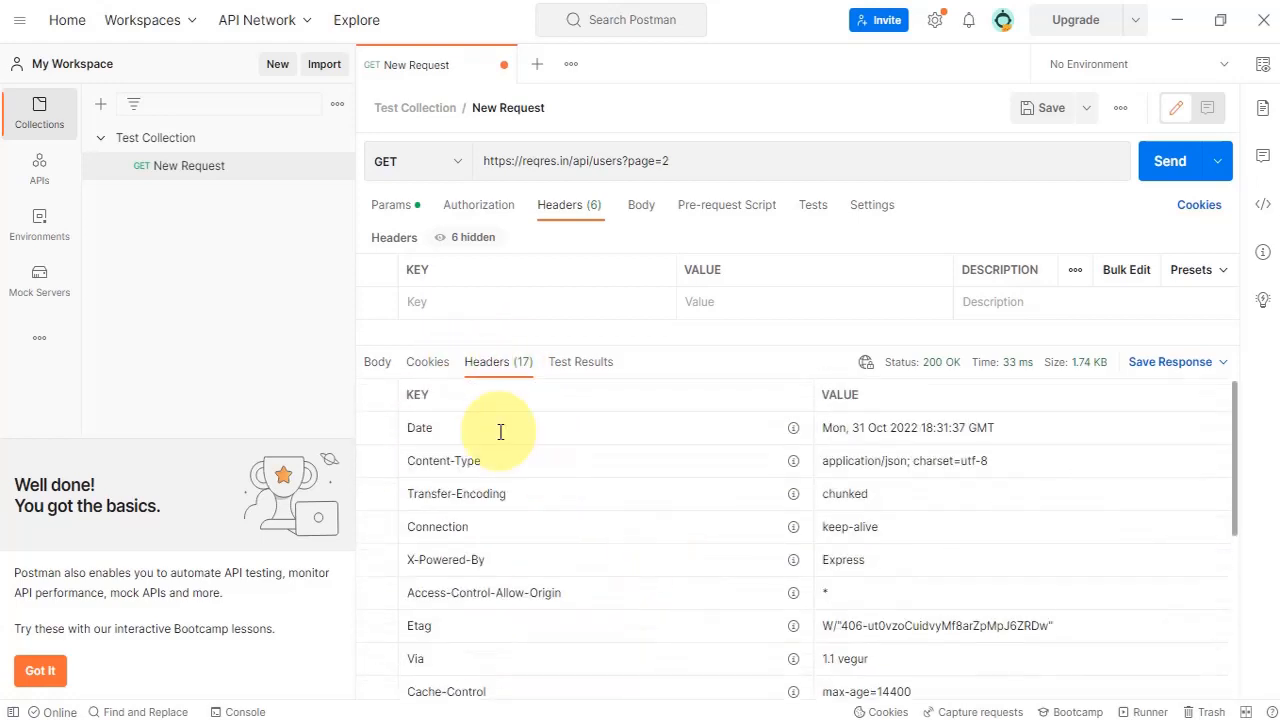
left_click(384, 364)
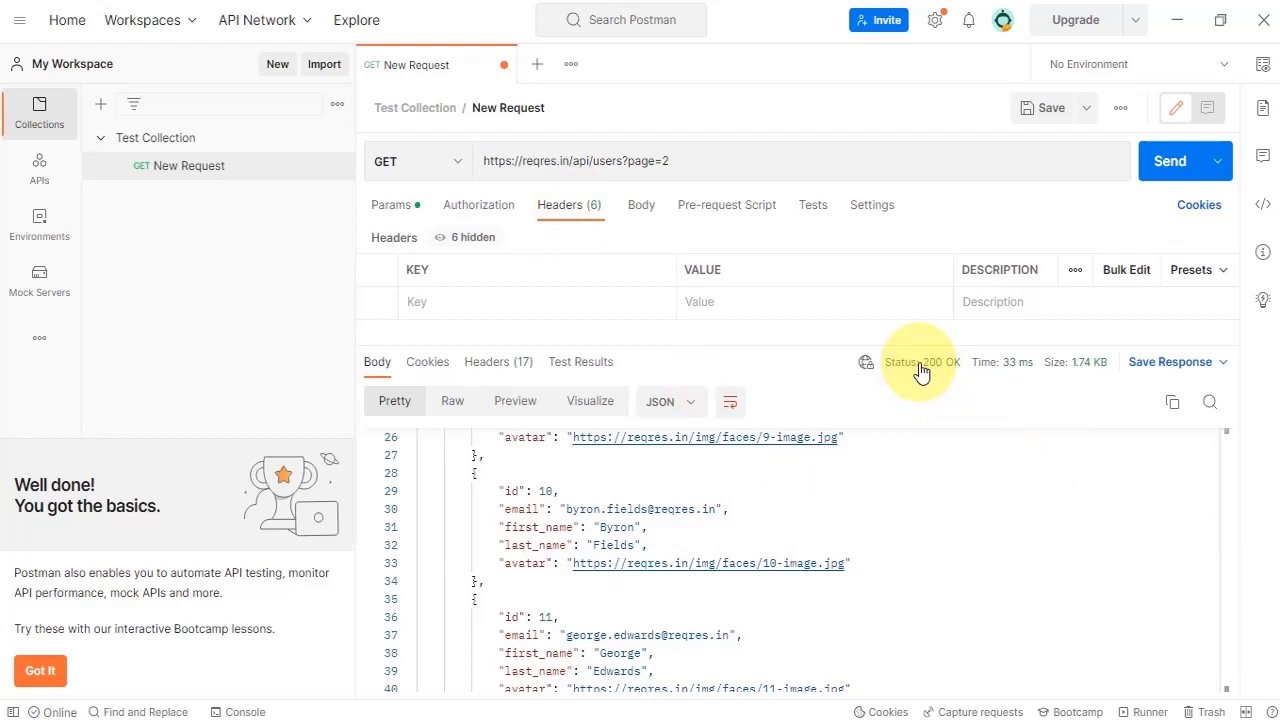
mouse_move(940, 370)
left_click_drag(940, 370, 956, 370)
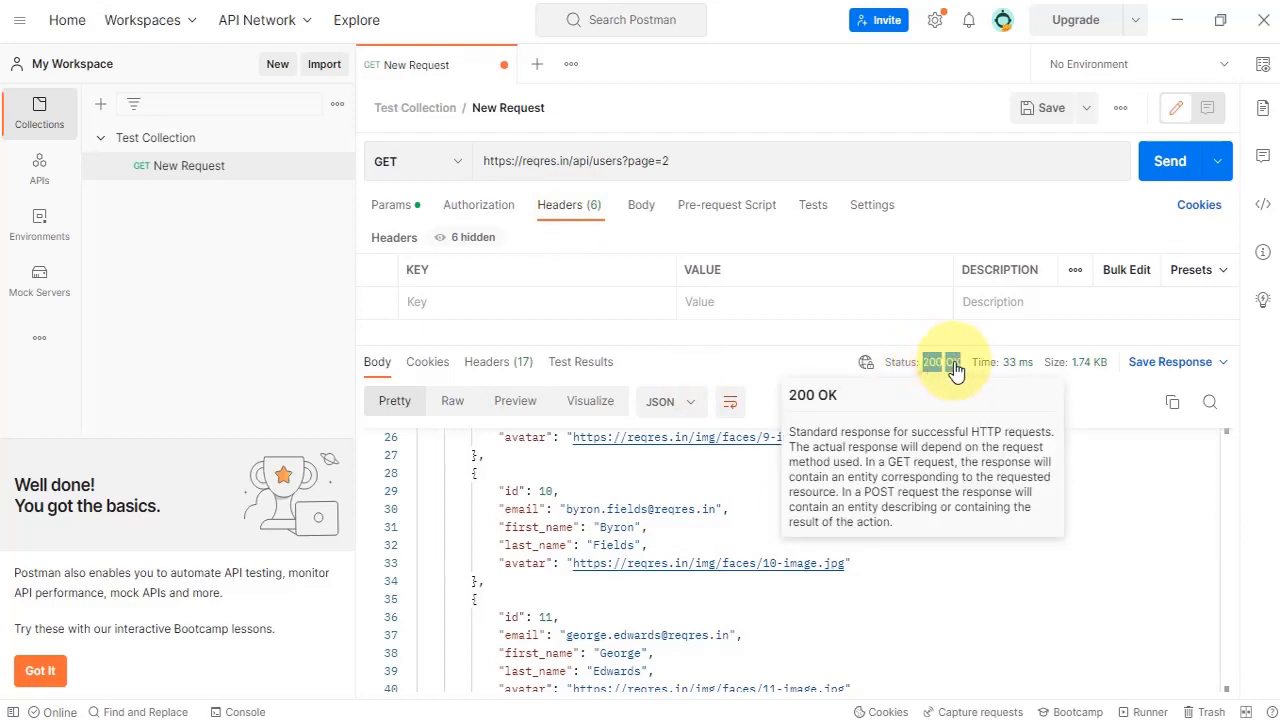
left_click(949, 608)
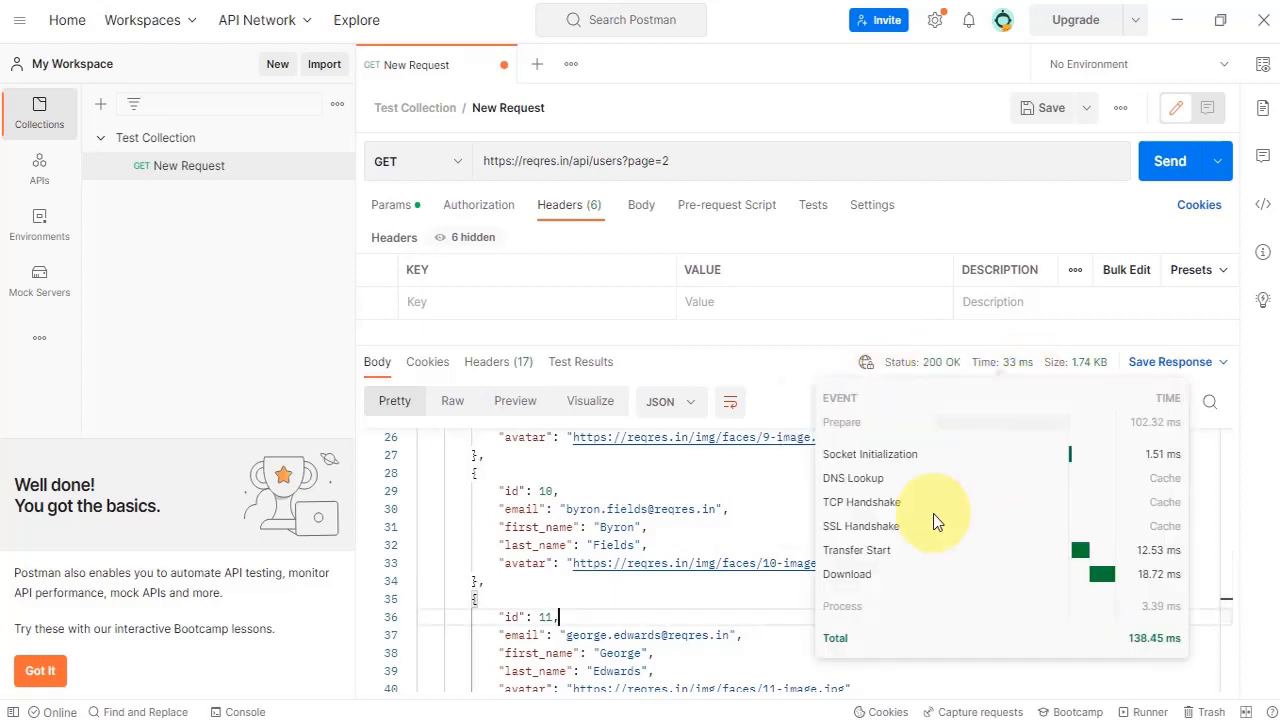
- Switch to Chrome, check the List Users response code on the Reqres page and show the Single User sample request
left_click(508, 714)
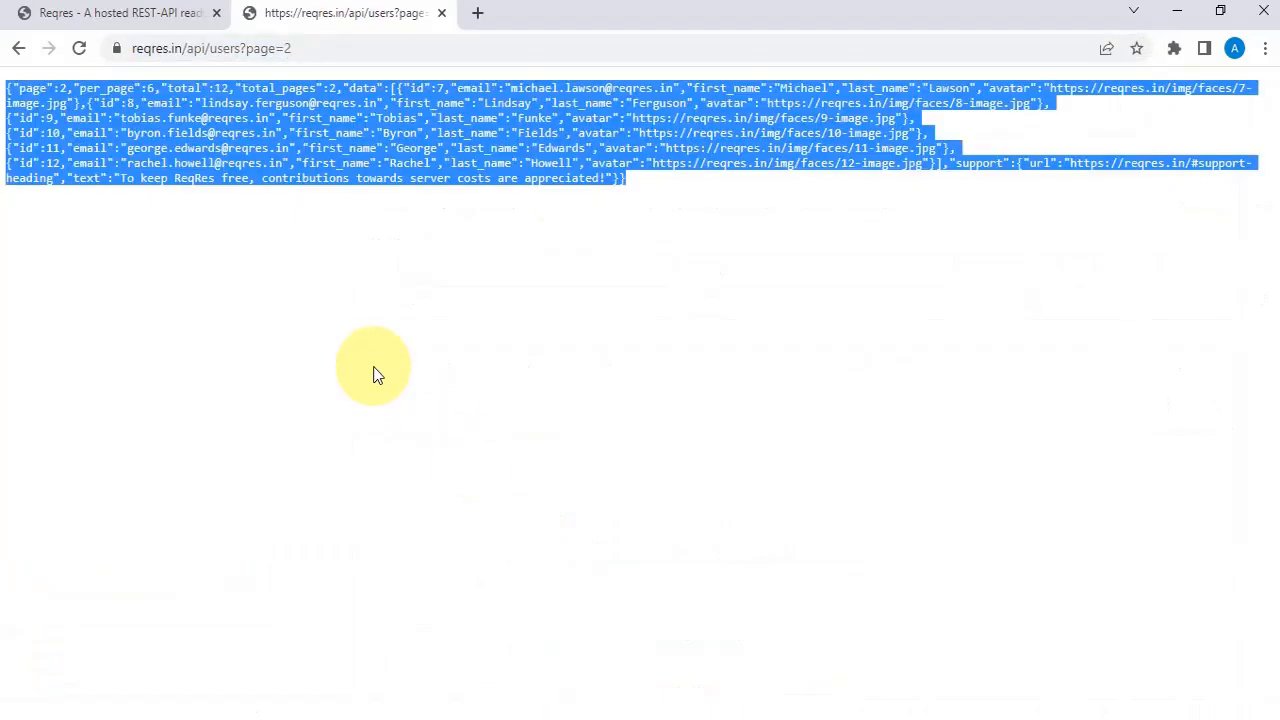
left_click(371, 366)
left_click(163, 14)
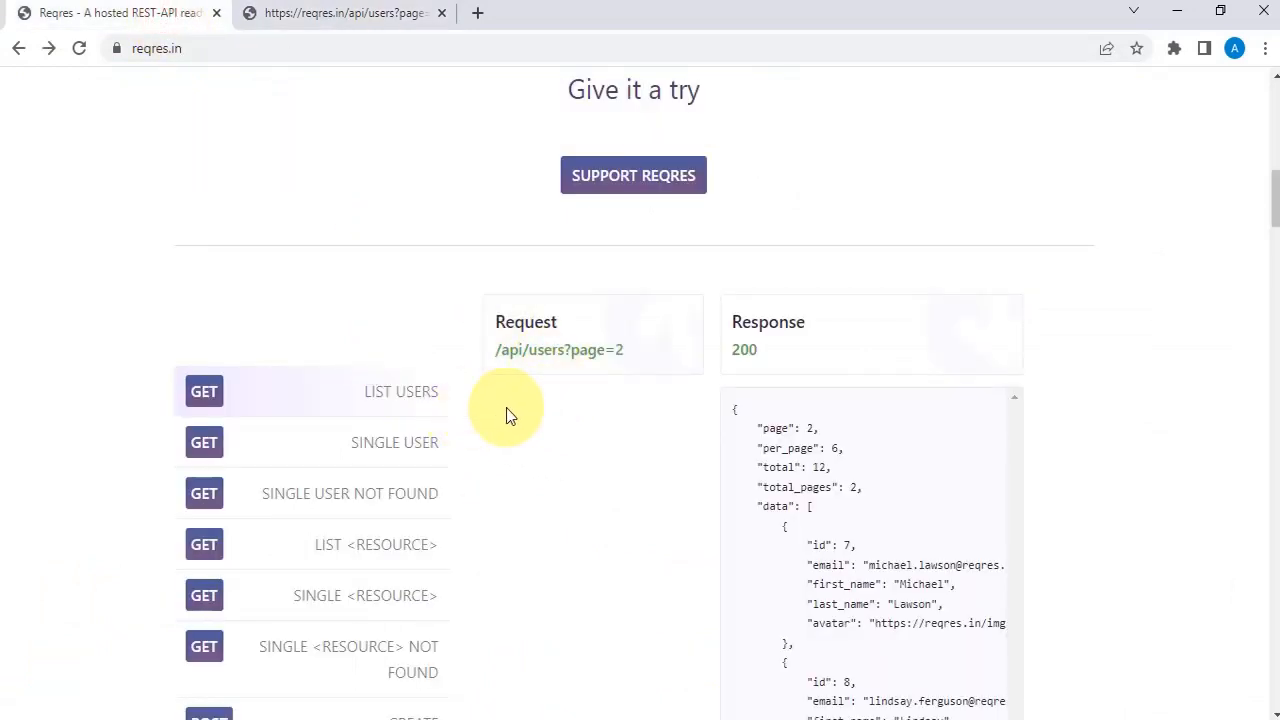
double_click(744, 350)
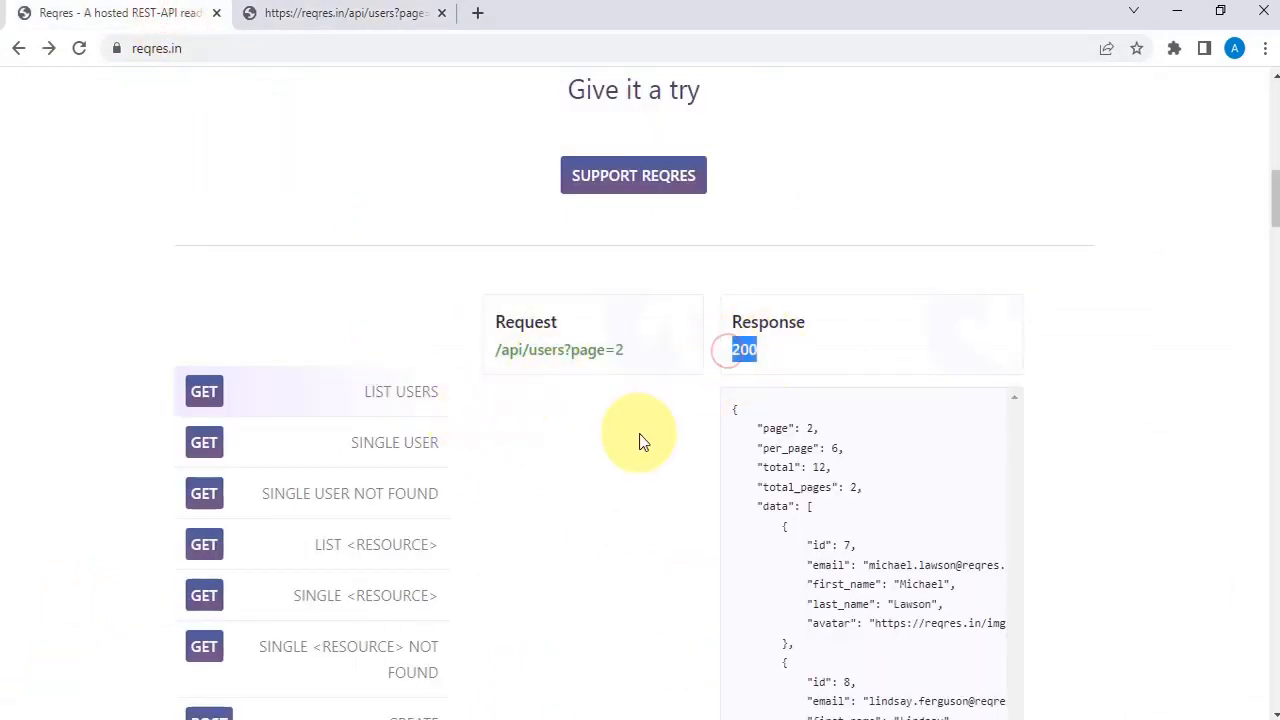
left_click(400, 450)
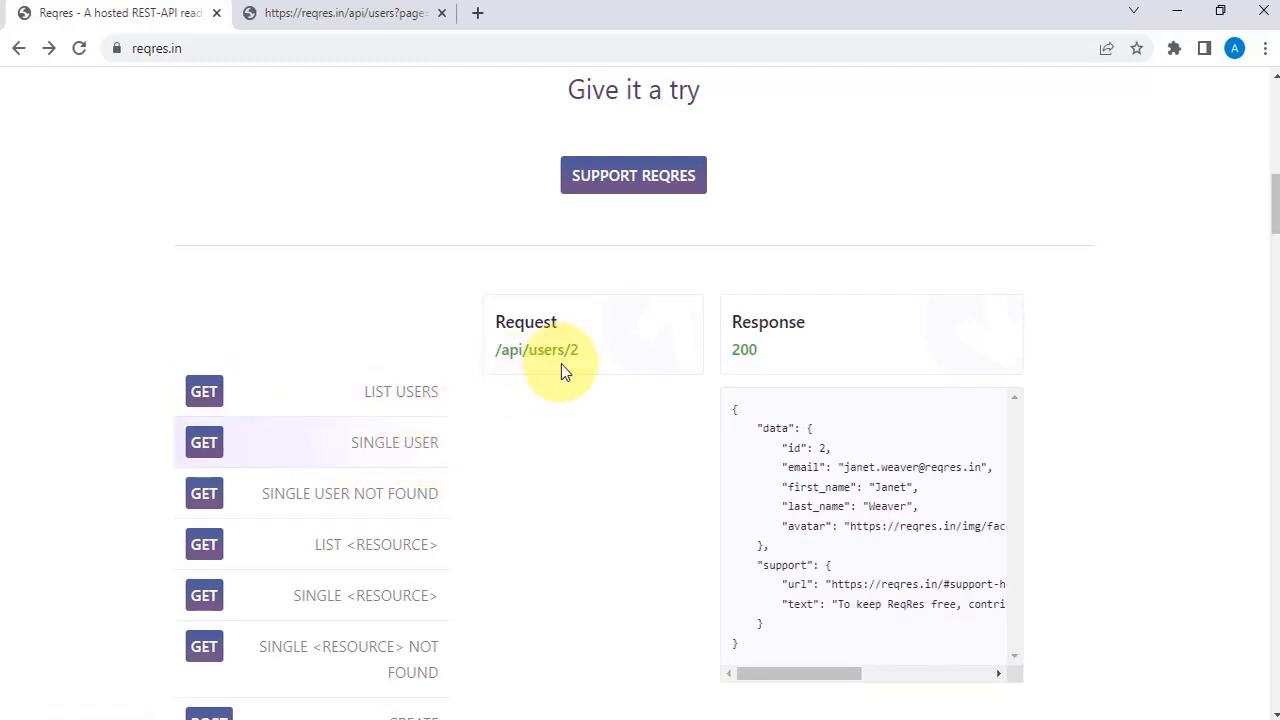
left_click(580, 719)
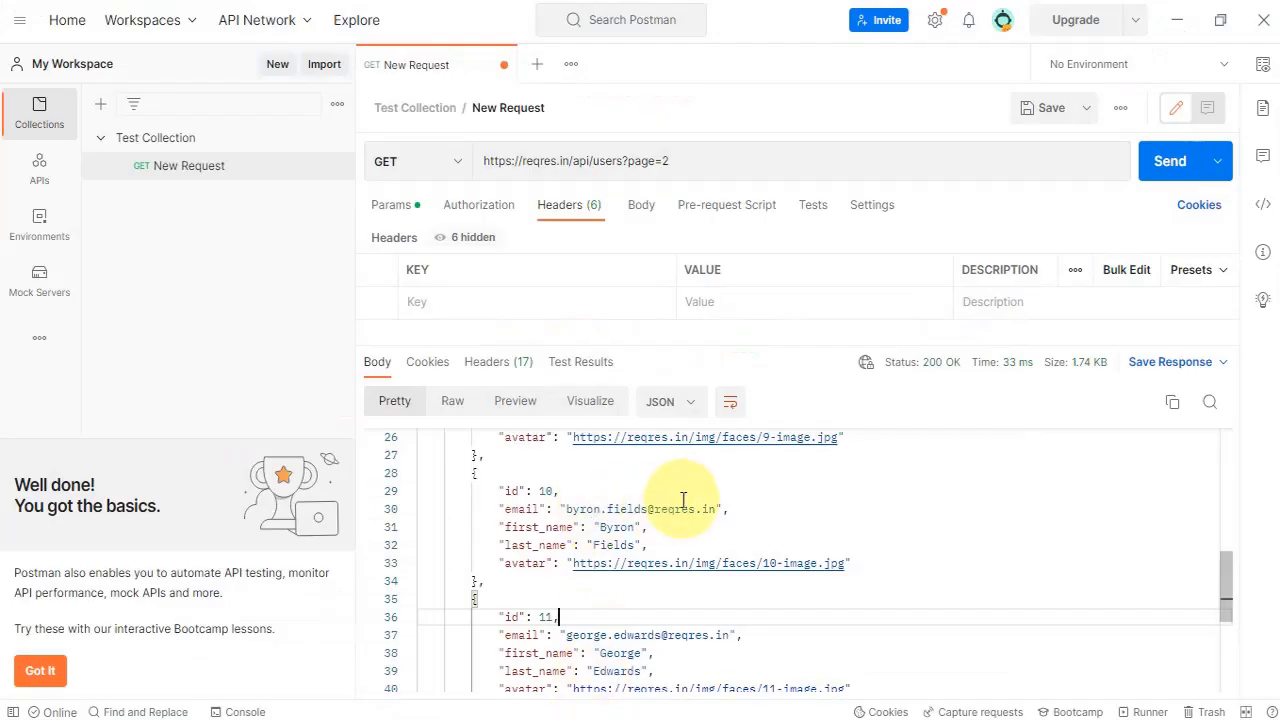
double_click(543, 490)
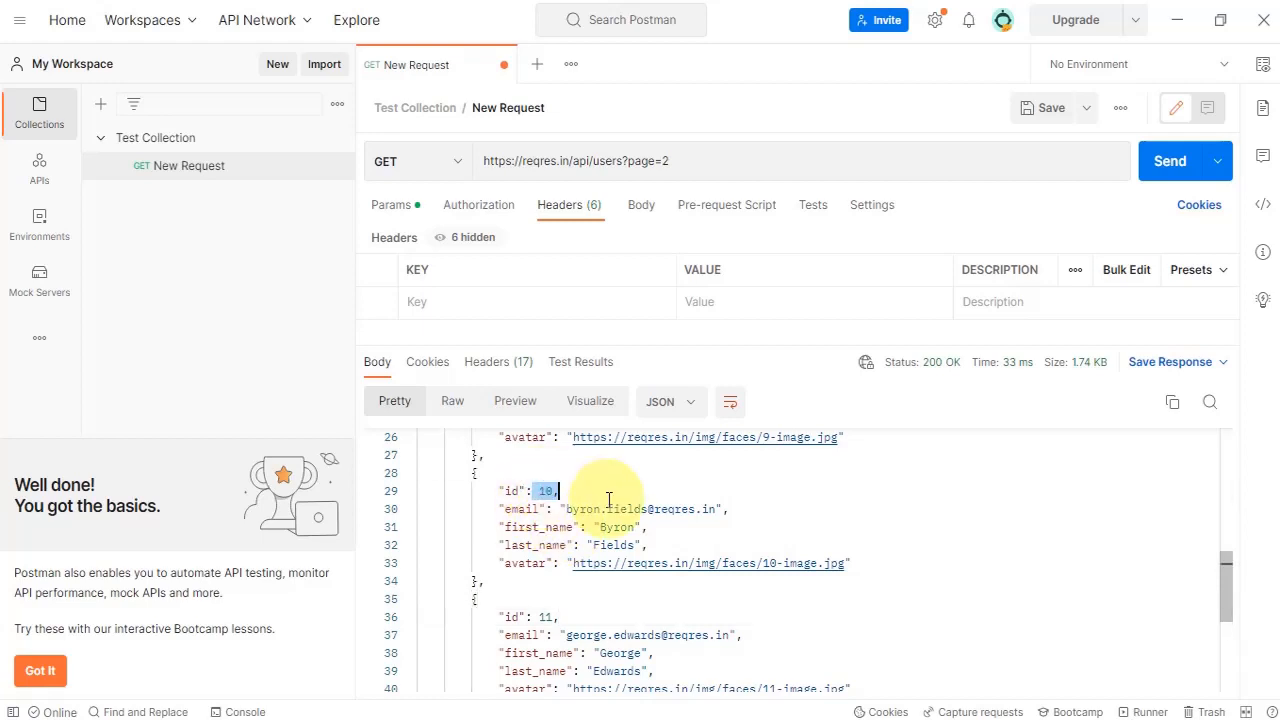
key("alt+Tab")
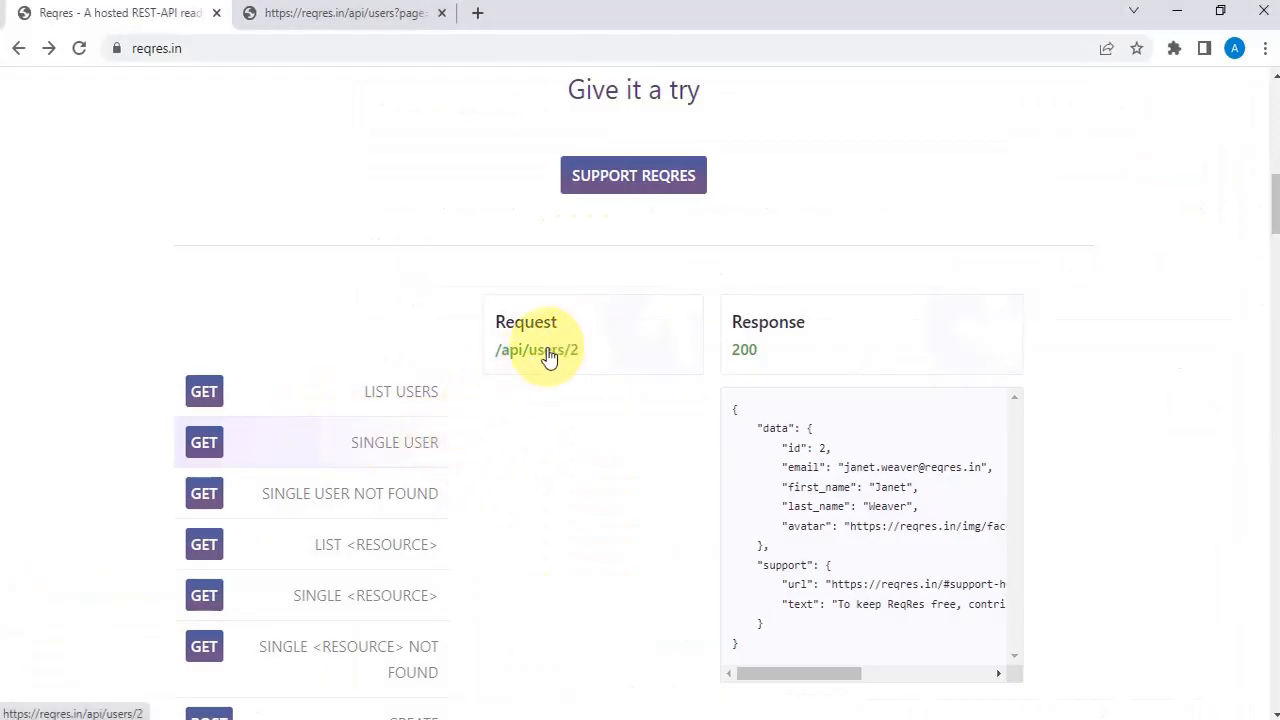
key("alt+Tab")
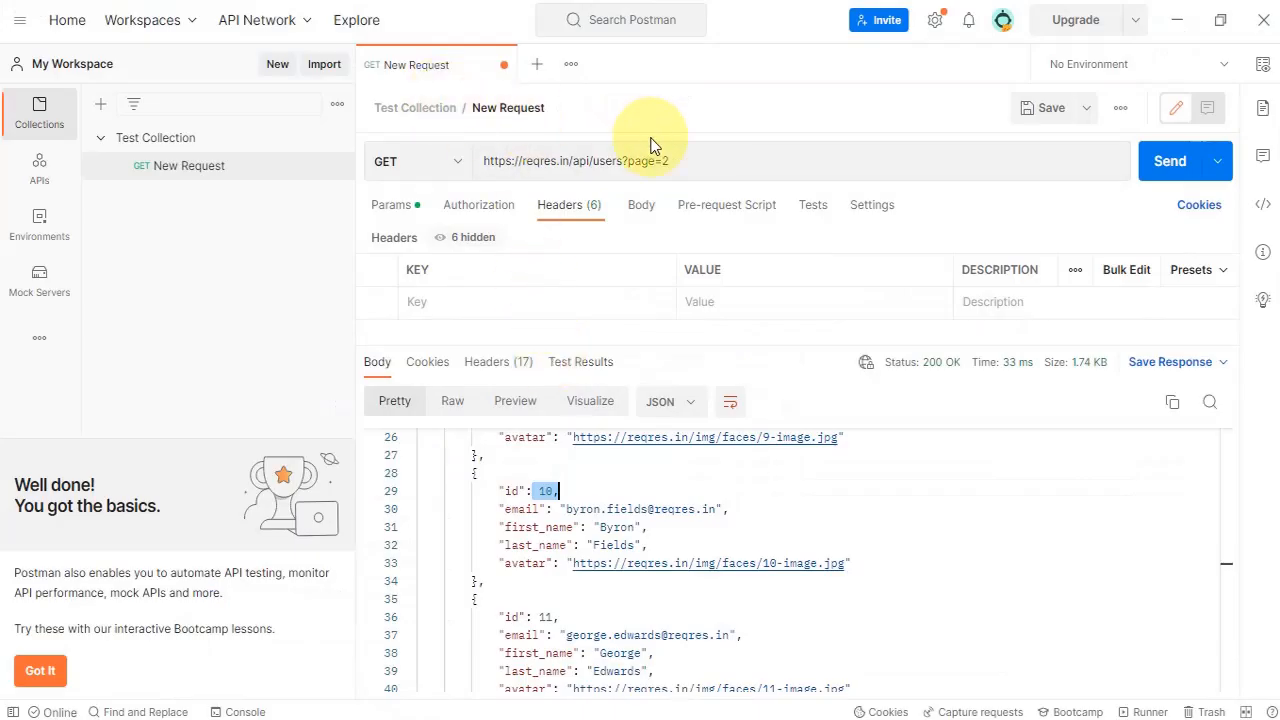
left_click_drag(674, 160, 622, 160)
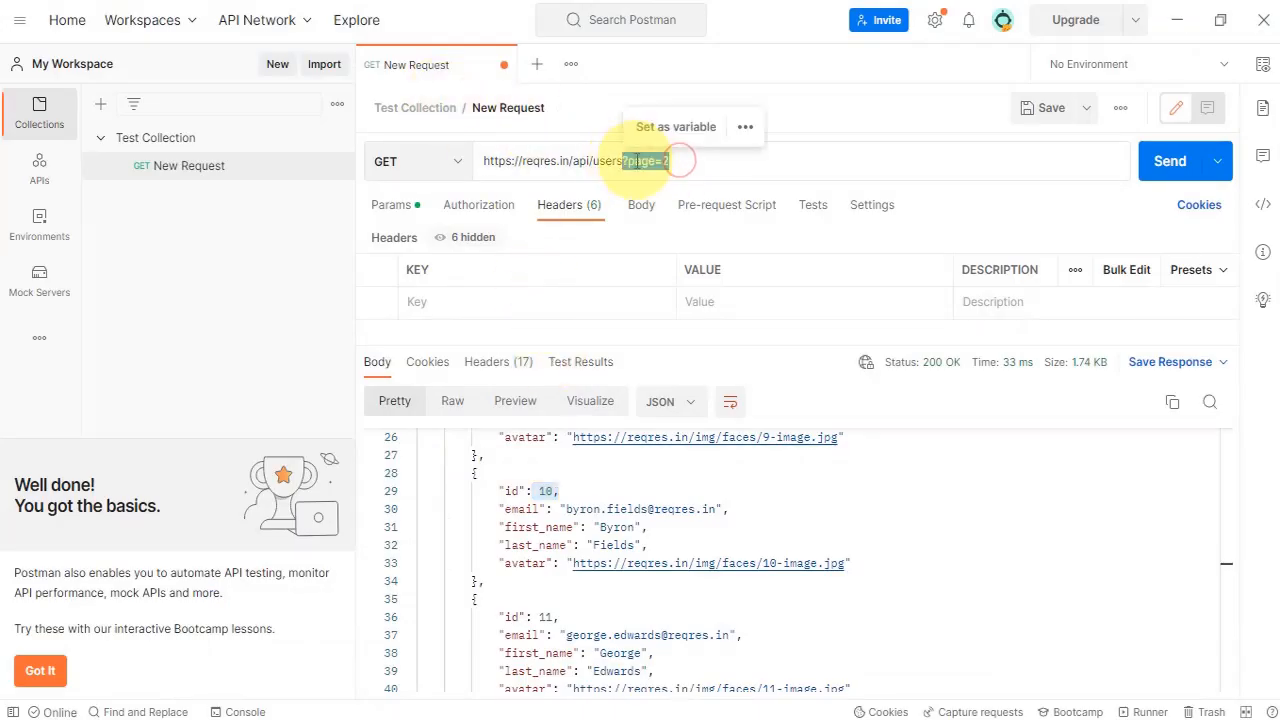
key("BackSpace")
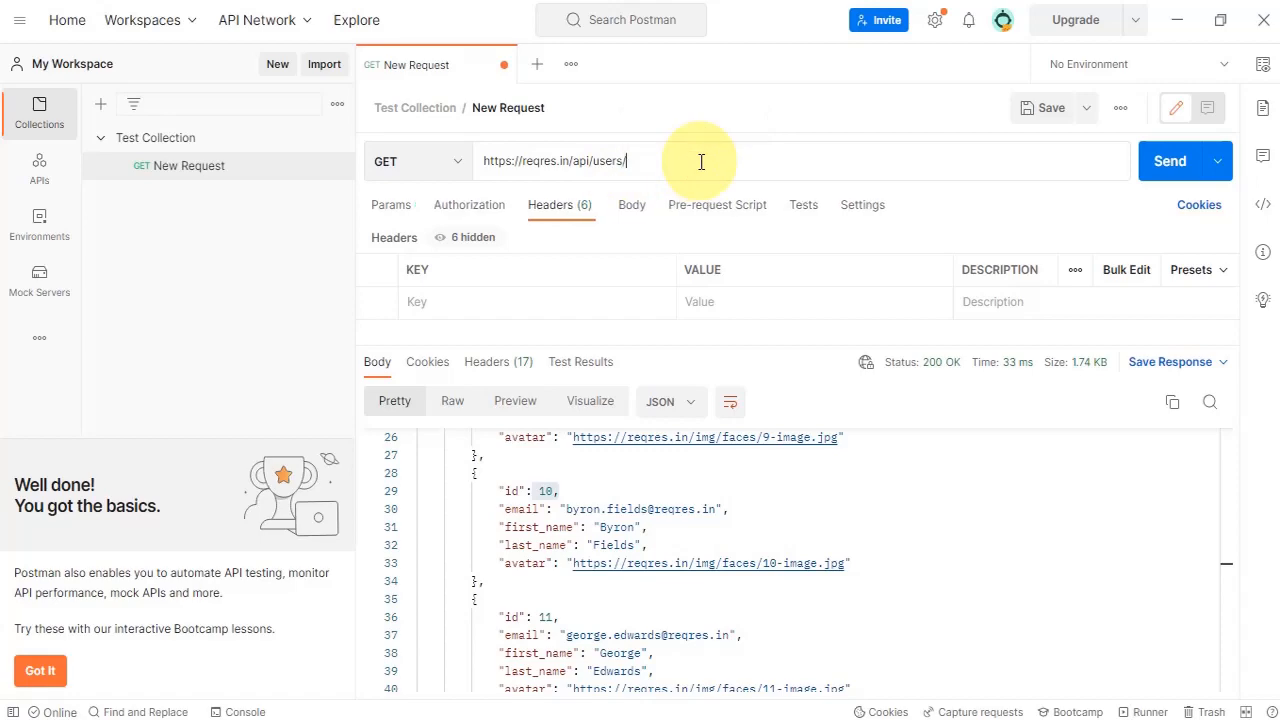
key("alt+Tab")
key("alt+Tab")
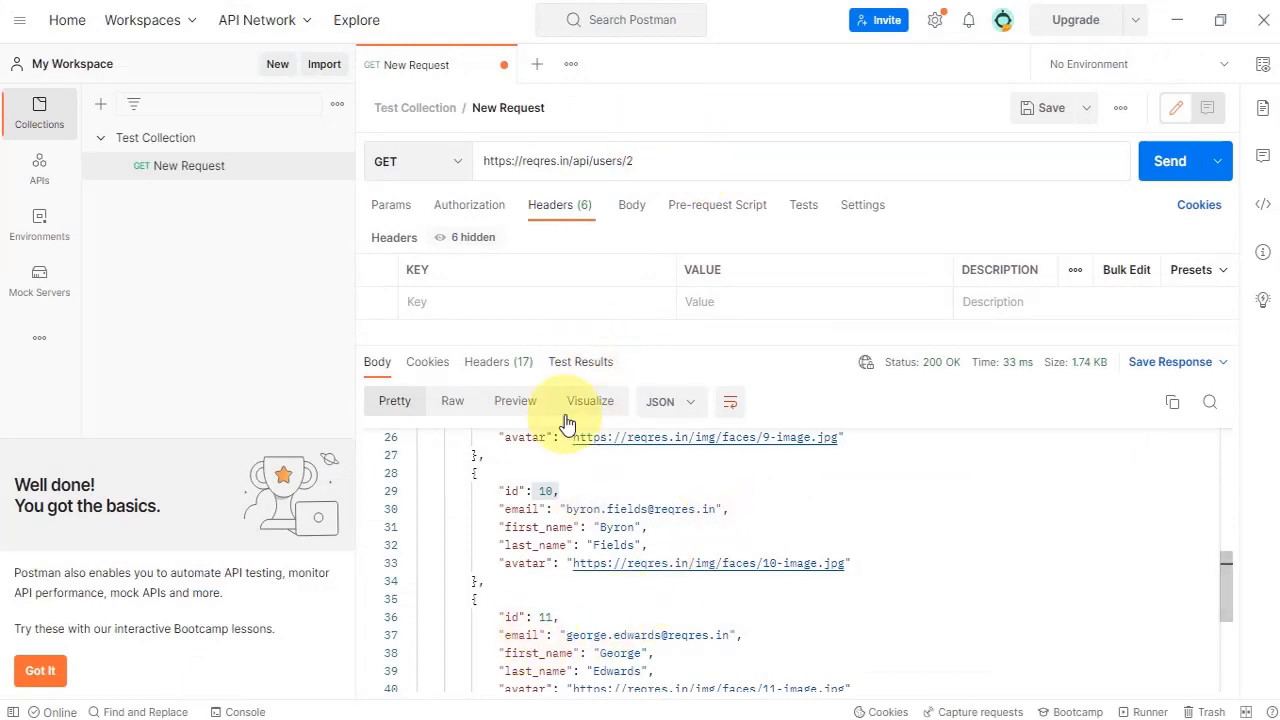
- Look over the previous users list, send the single-user GET request and inspect the id and JSON object in its response body
scroll(565, 510, "up", 2)
scroll(565, 510, "up", 5)
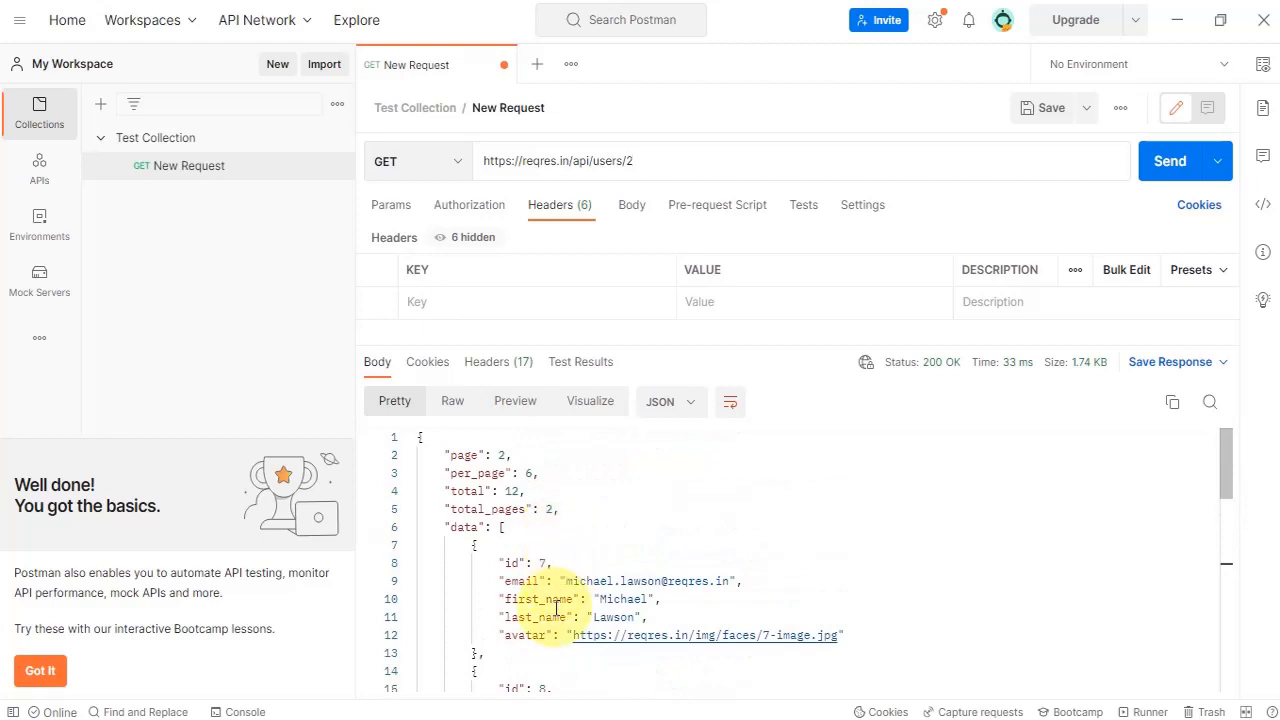
scroll(556, 607, "down", 8)
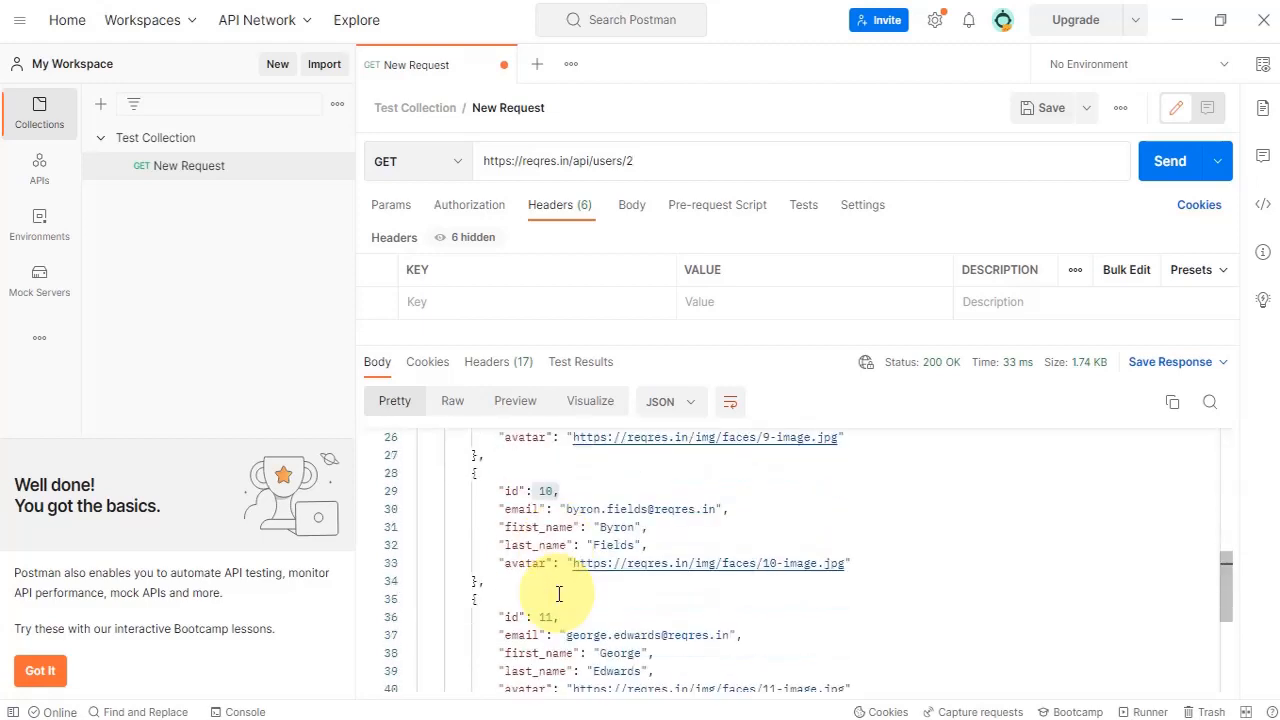
left_click(1166, 160)
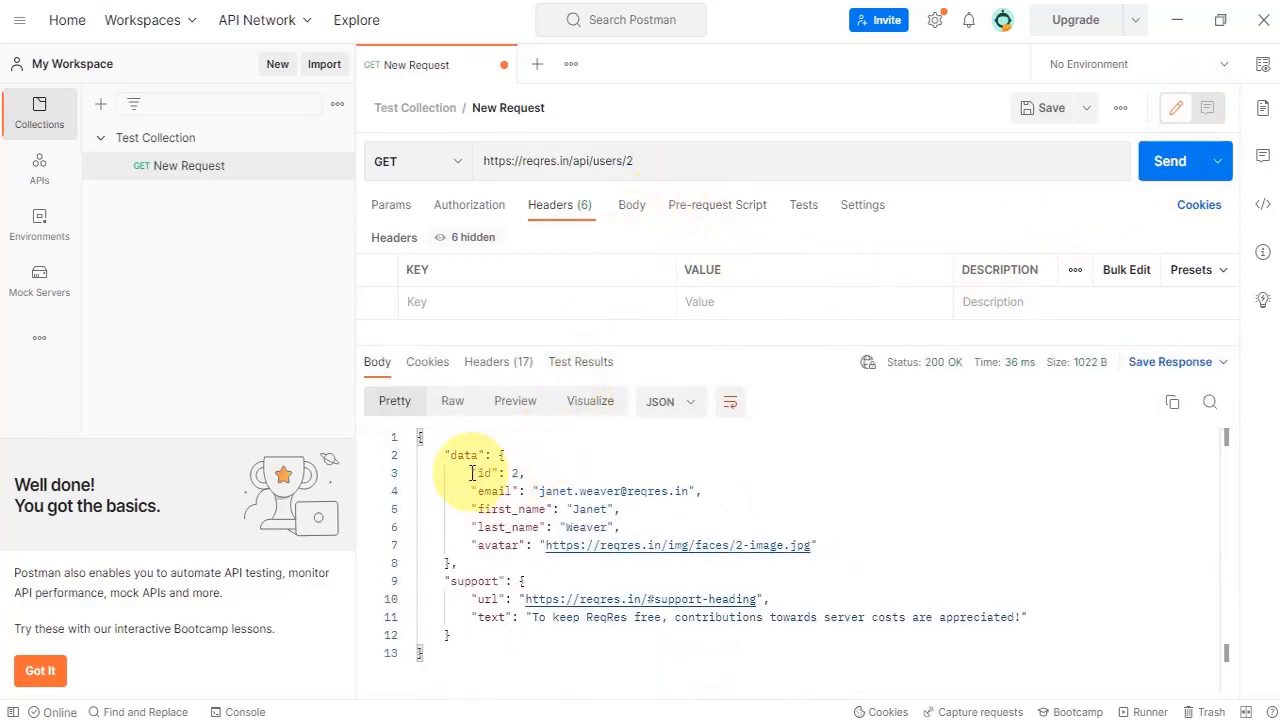
left_click_drag(472, 473, 524, 472)
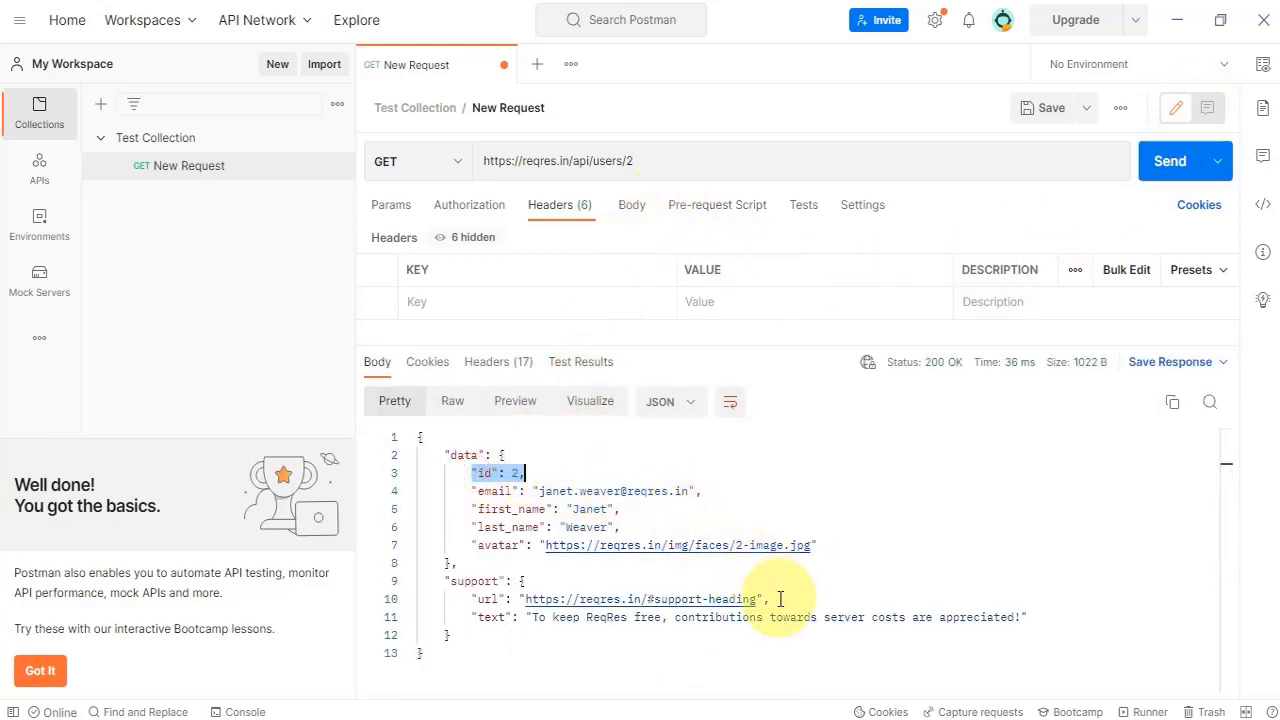
left_click_drag(450, 635, 420, 437)
left_click(460, 653)
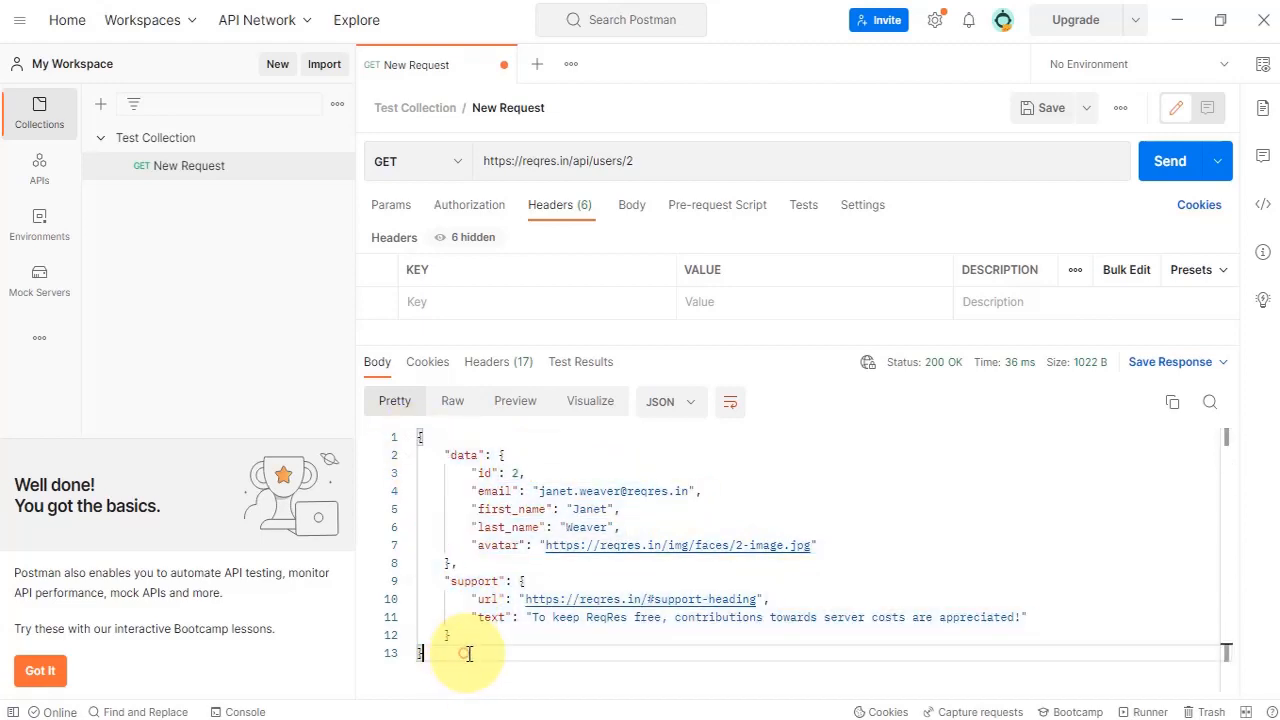
- Switch to Chrome and show the Single User Not Found sample request on the Reqres page
key("alt+Tab")
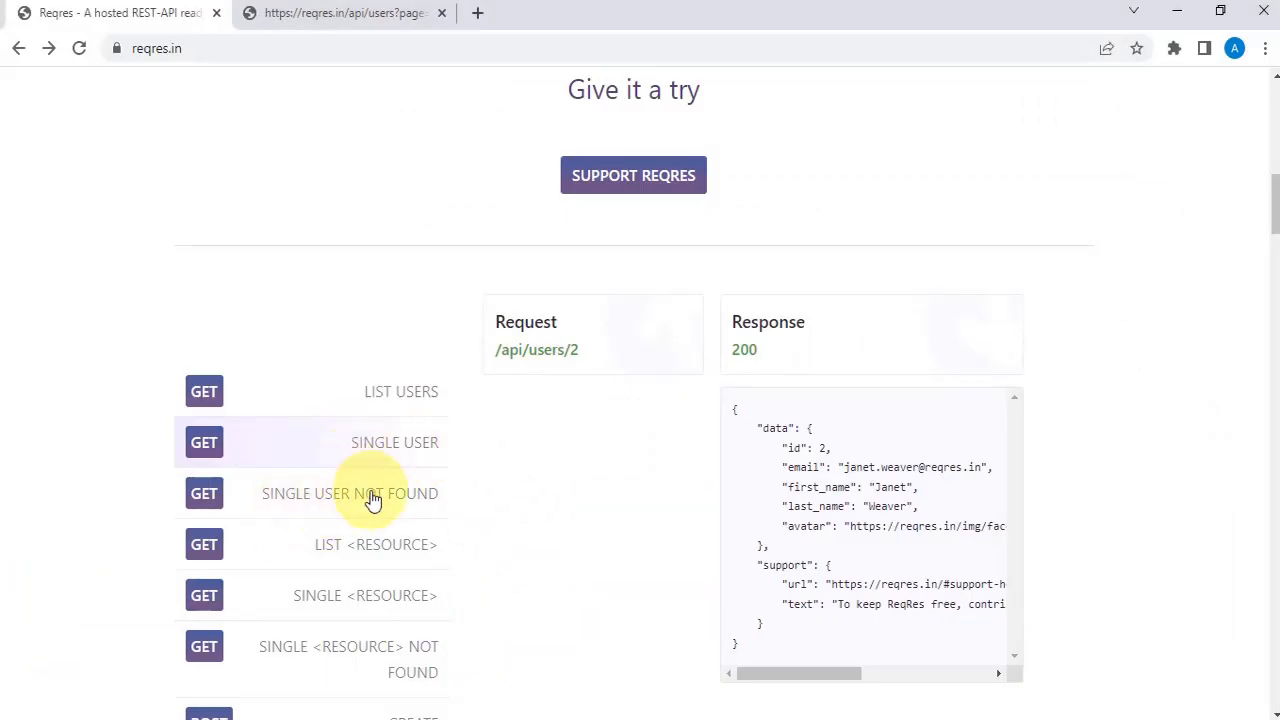
key("alt+Tab")
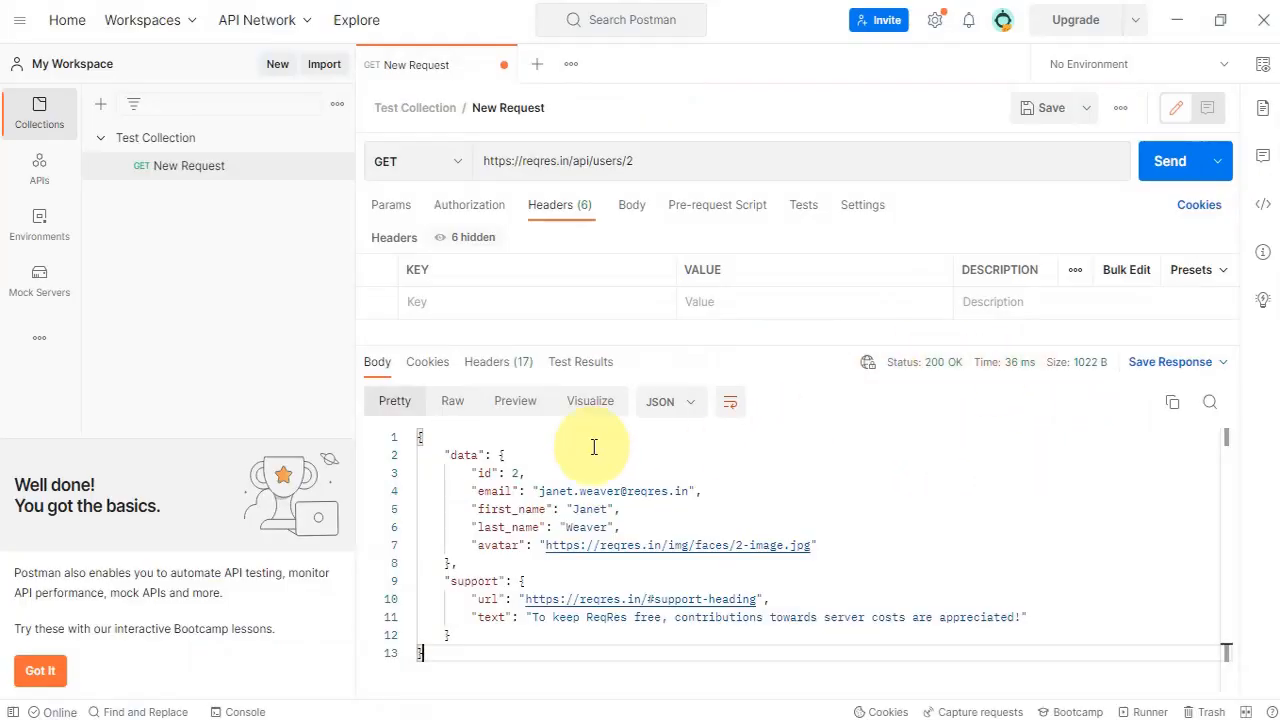
key("alt+Tab")
left_click(334, 500)
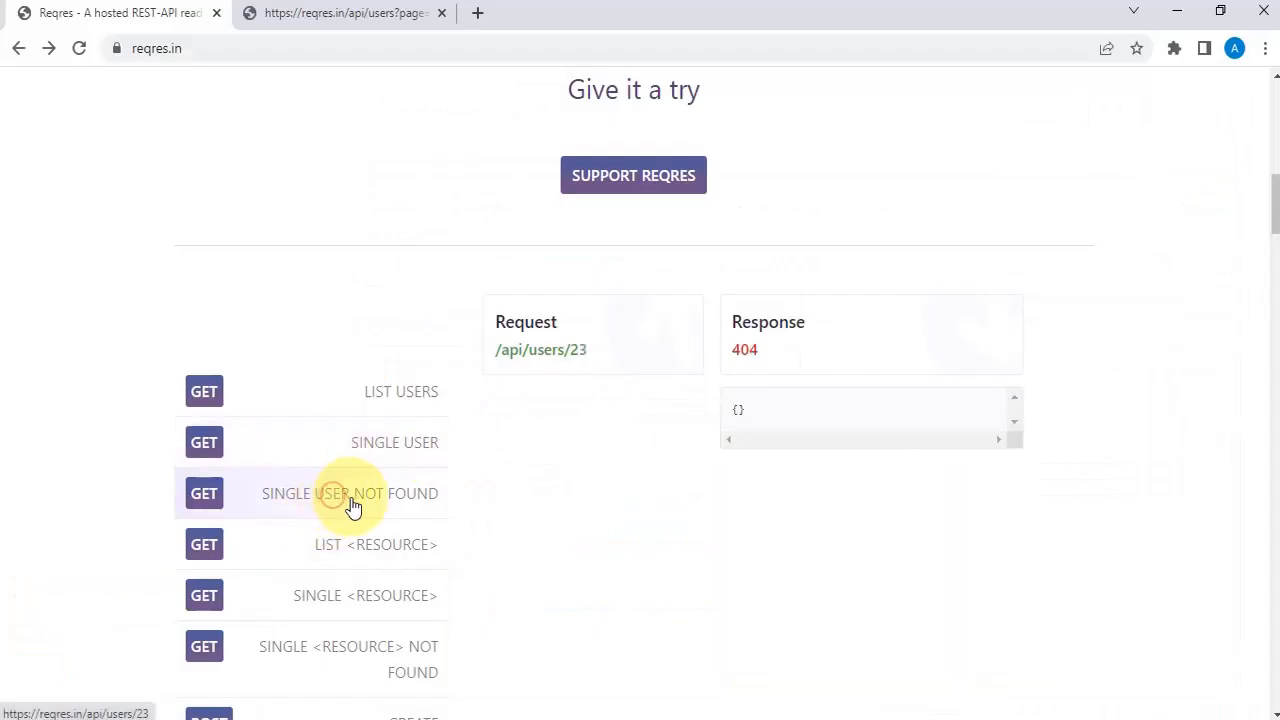
key("alt+Tab")
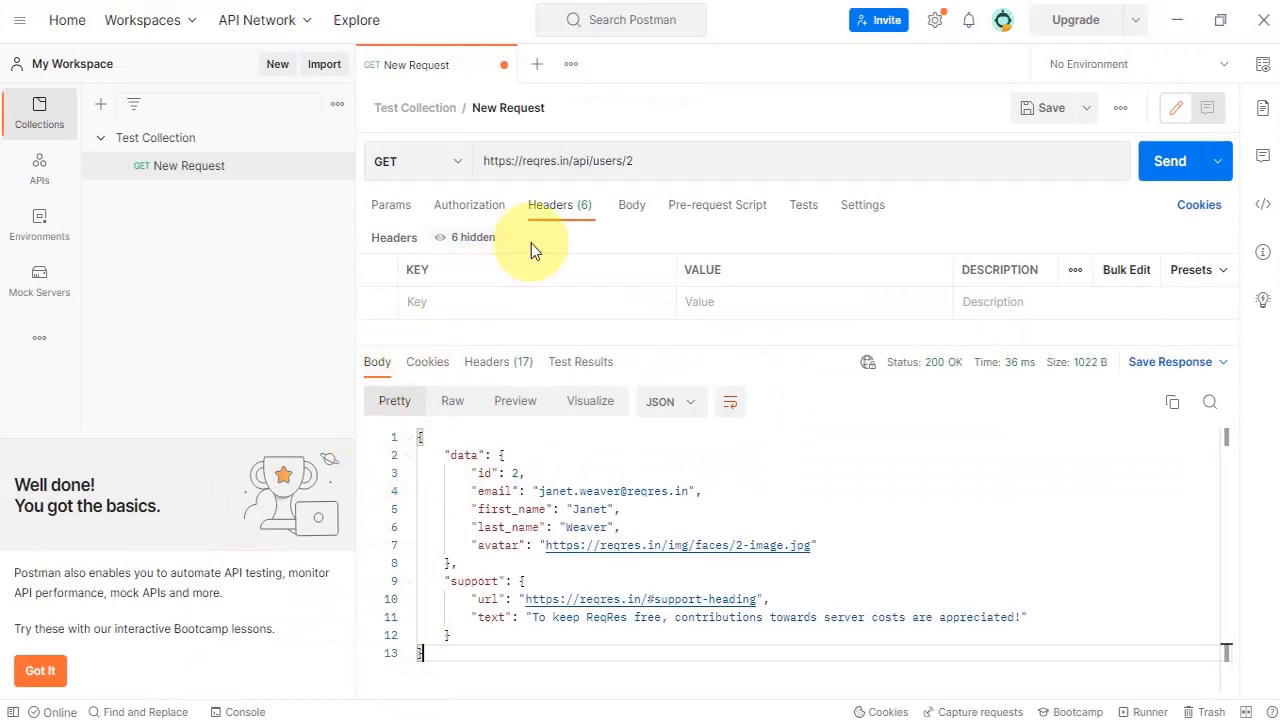
left_click(648, 158)
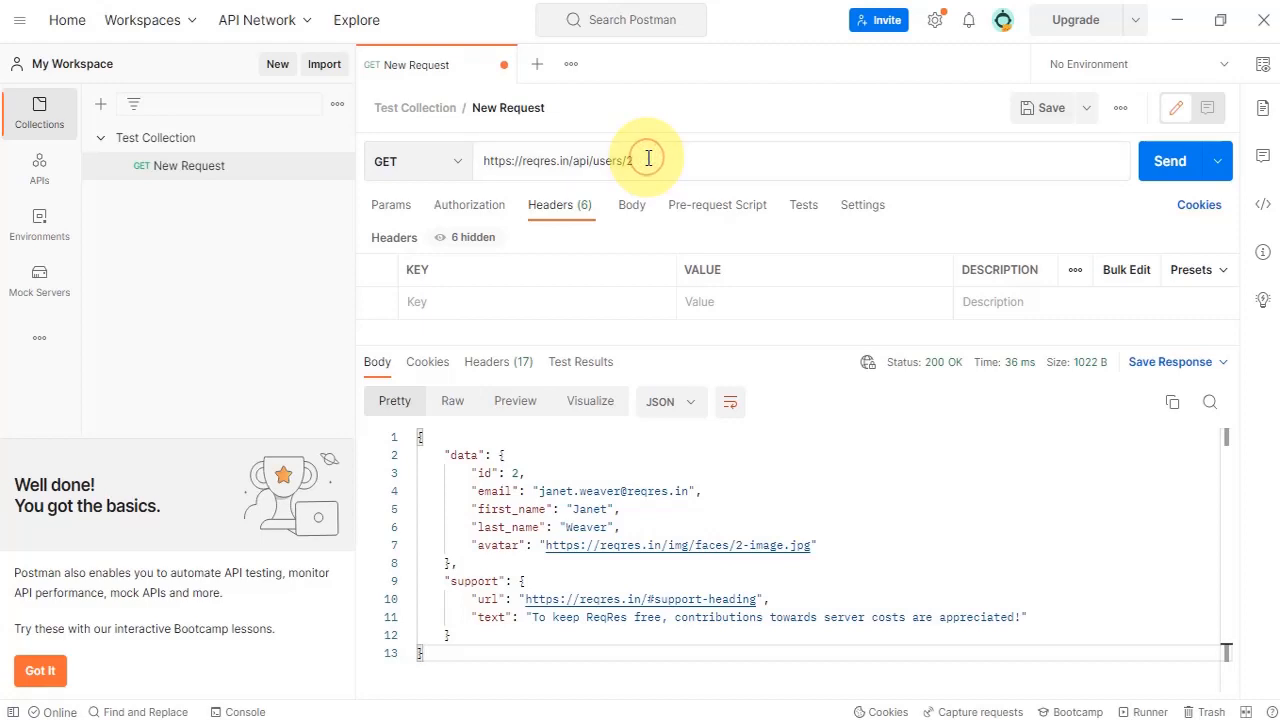
key("alt+Tab")
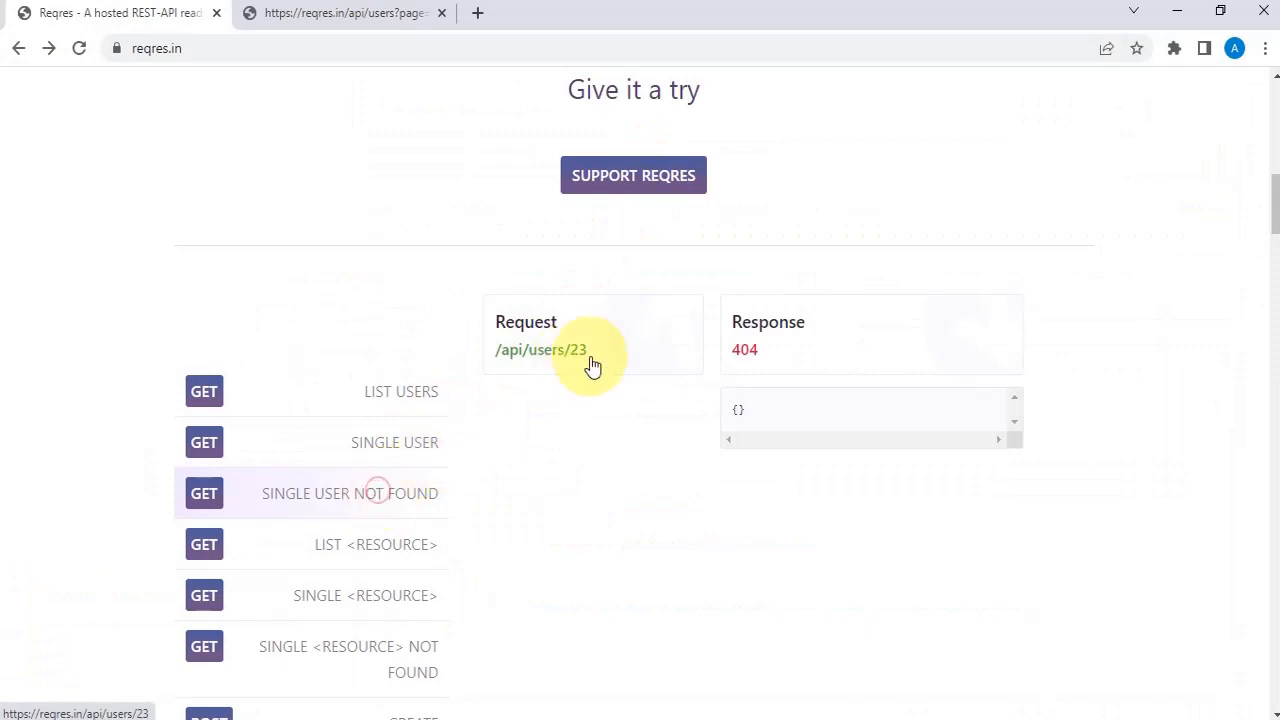
key("alt+Tab")
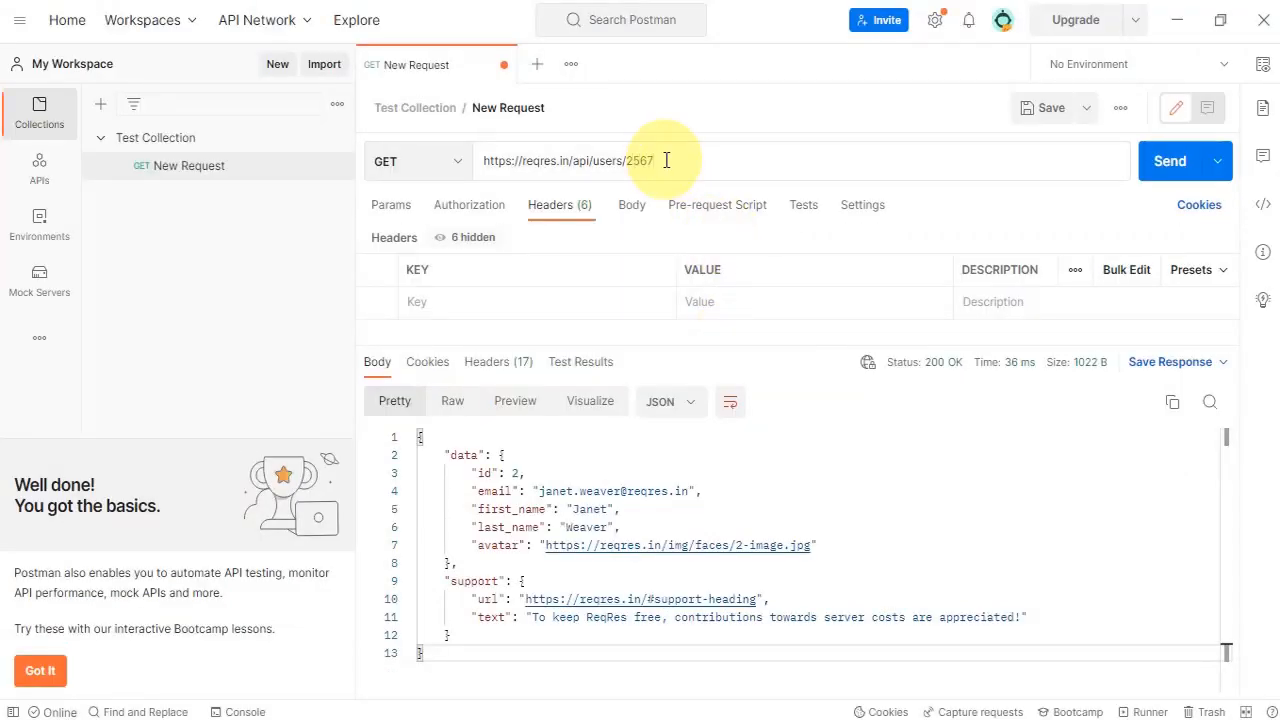
left_click(1170, 165)
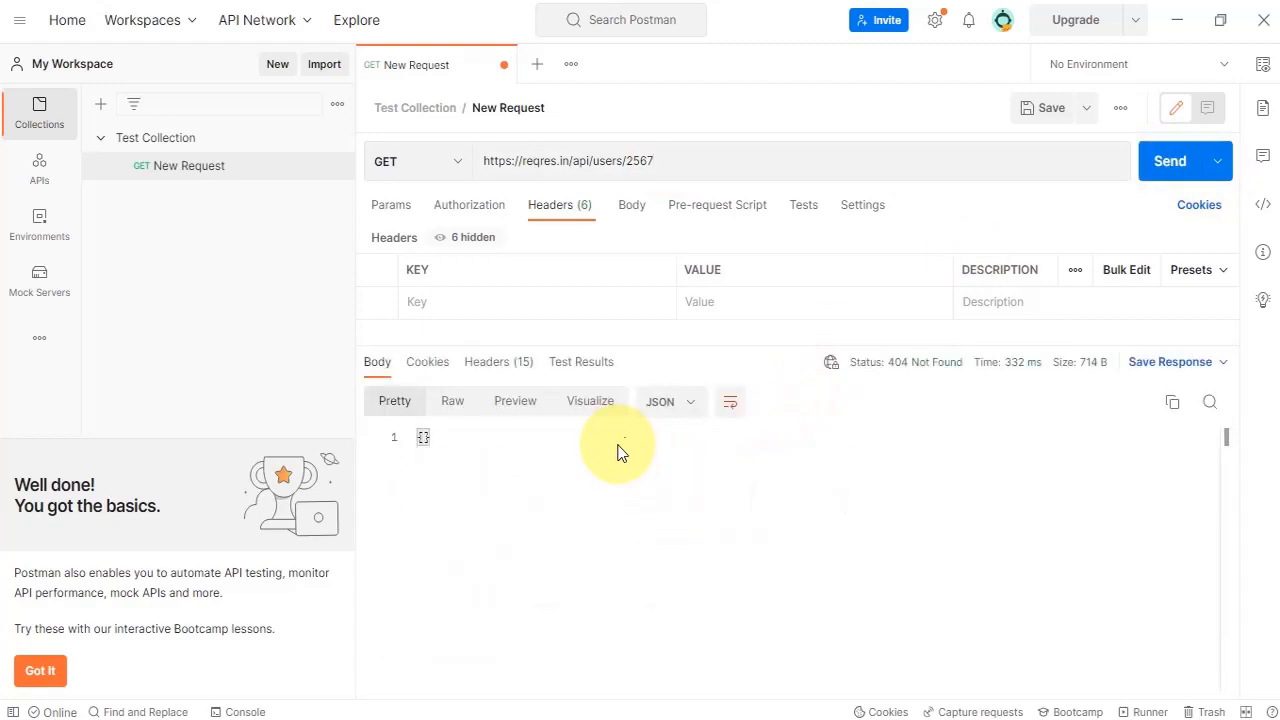
- Examine the response's status code explanation and the response time details
mouse_move(886, 366)
left_click_drag(887, 364, 963, 363)
left_click(929, 558)
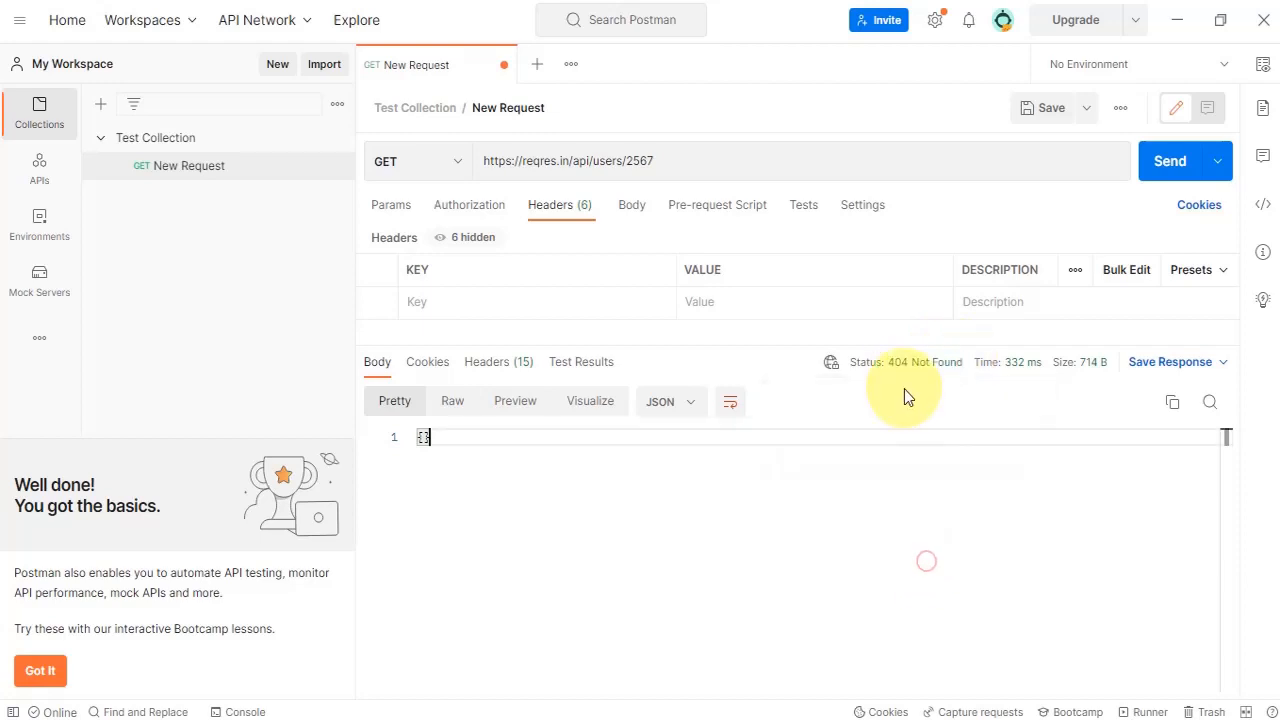
mouse_move(930, 372)
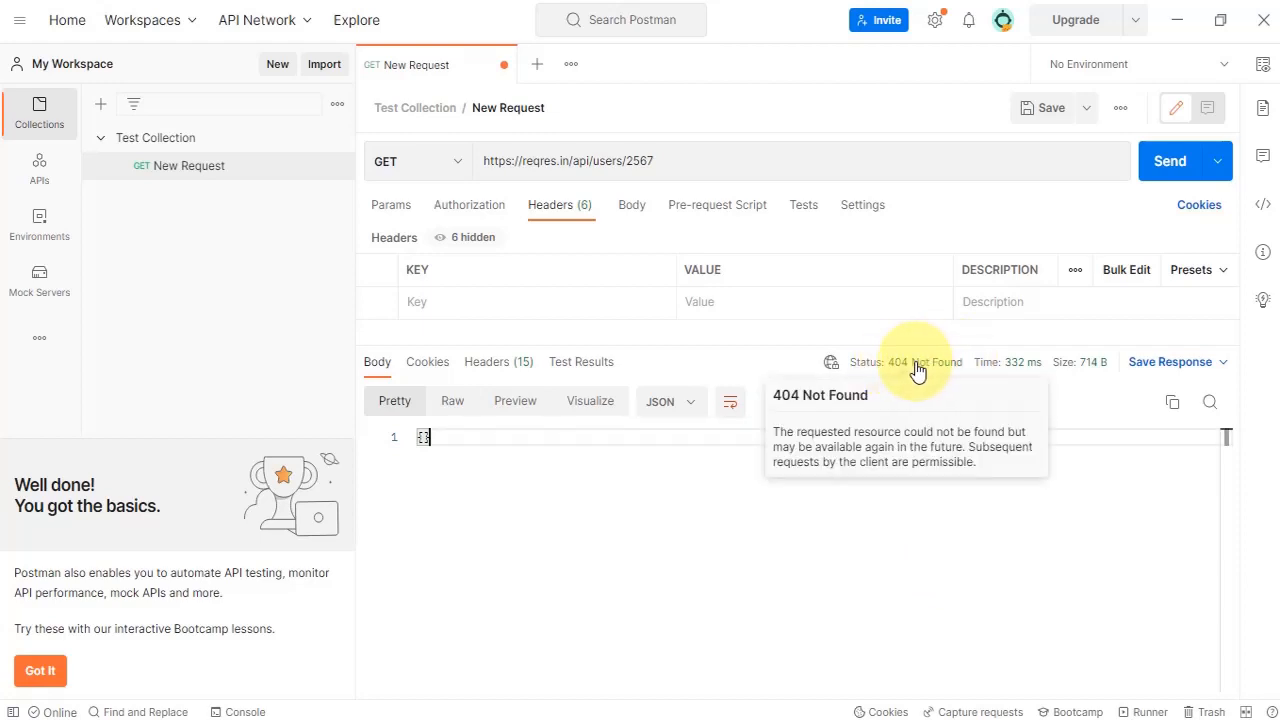
mouse_move(978, 369)
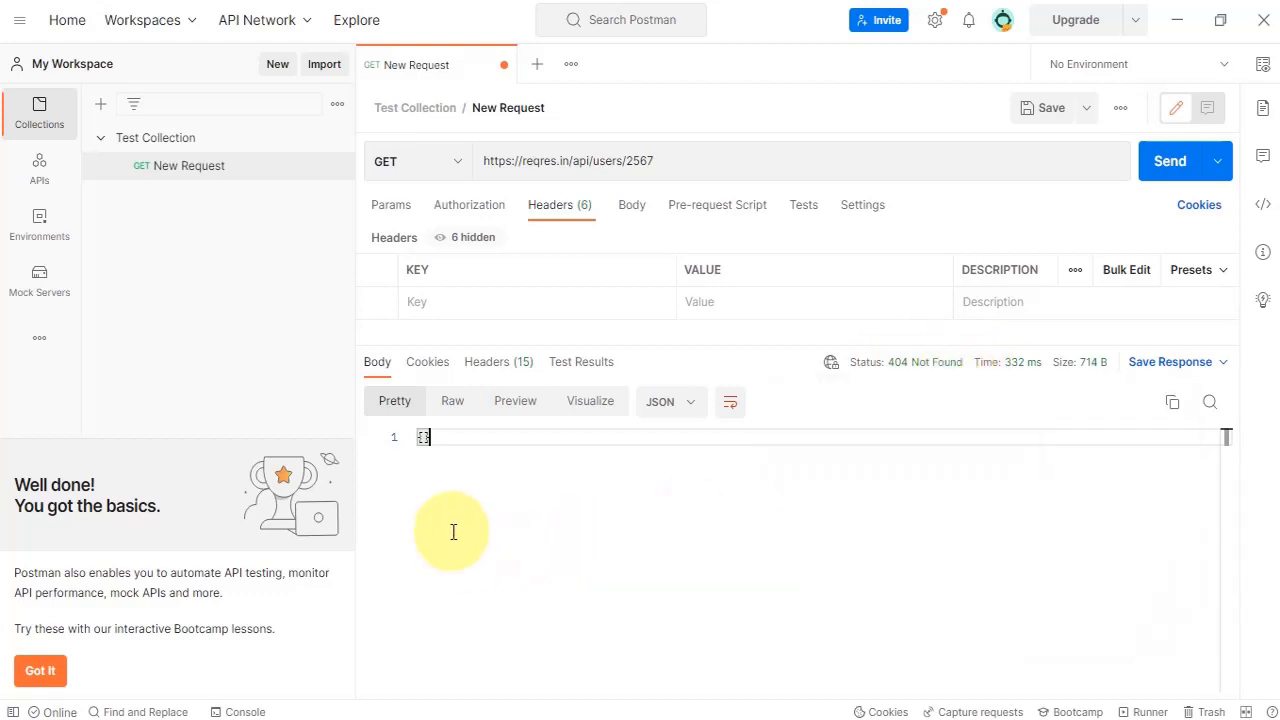
key("alt+Tab")
scroll(395, 567, "down", 1)
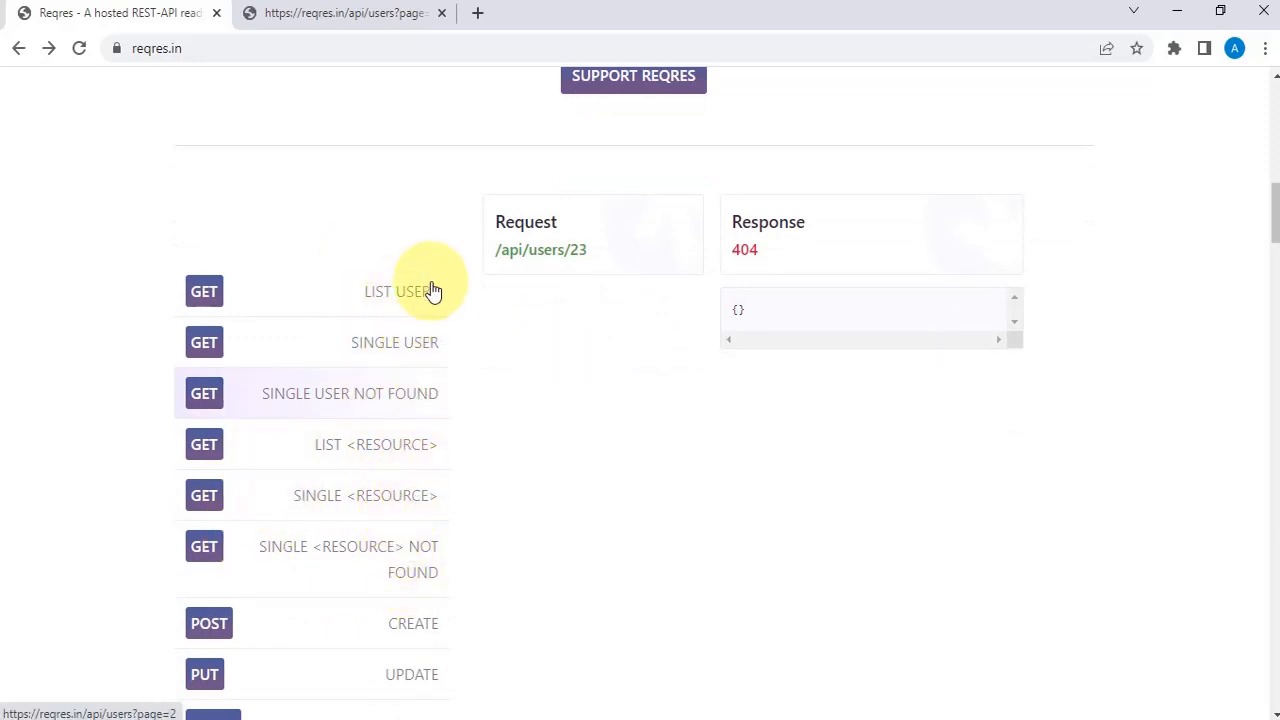
scroll(414, 545, "down", 1)
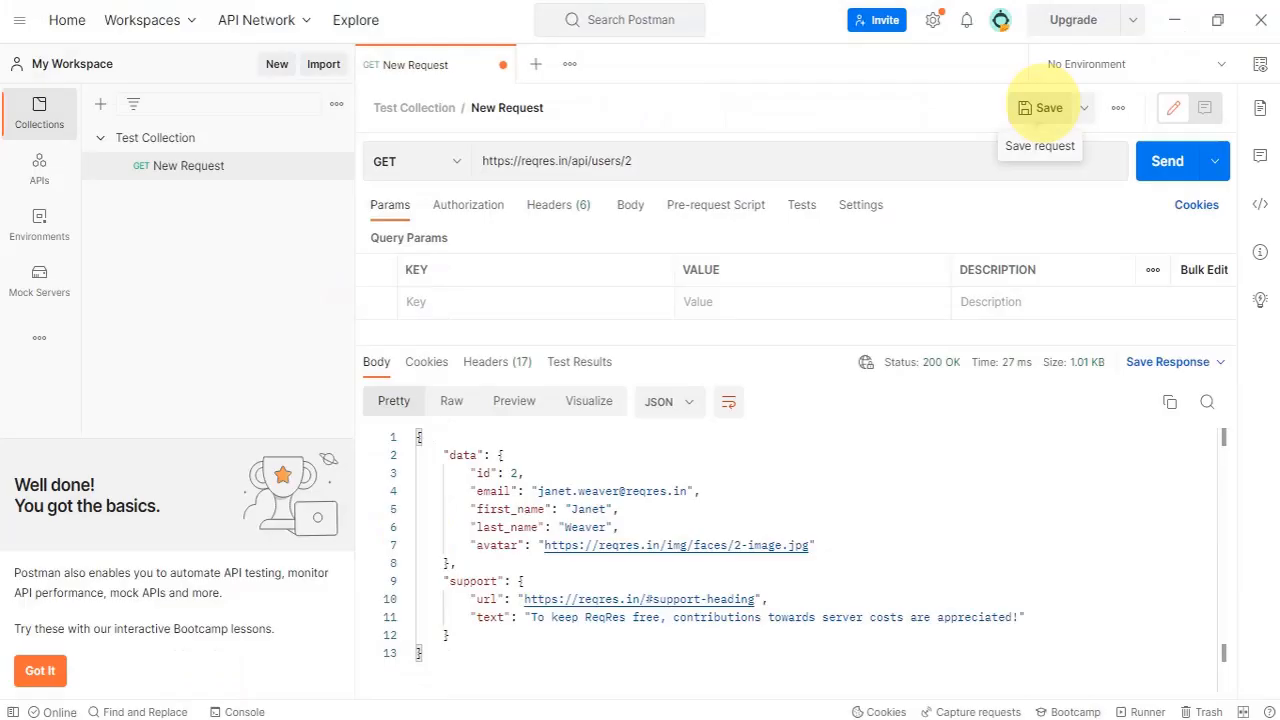
left_click(1036, 106)
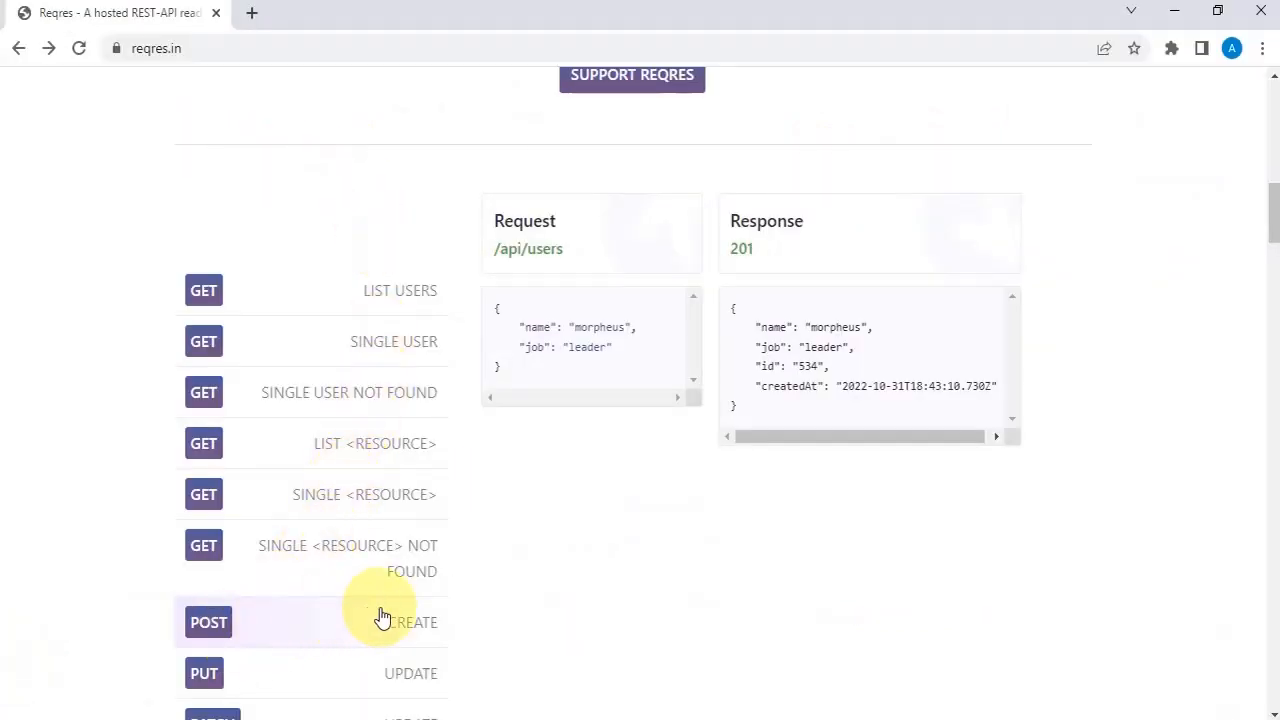
- Show the POST Create sample request on the Reqres page in Chrome and select the site's address
left_click(412, 622)
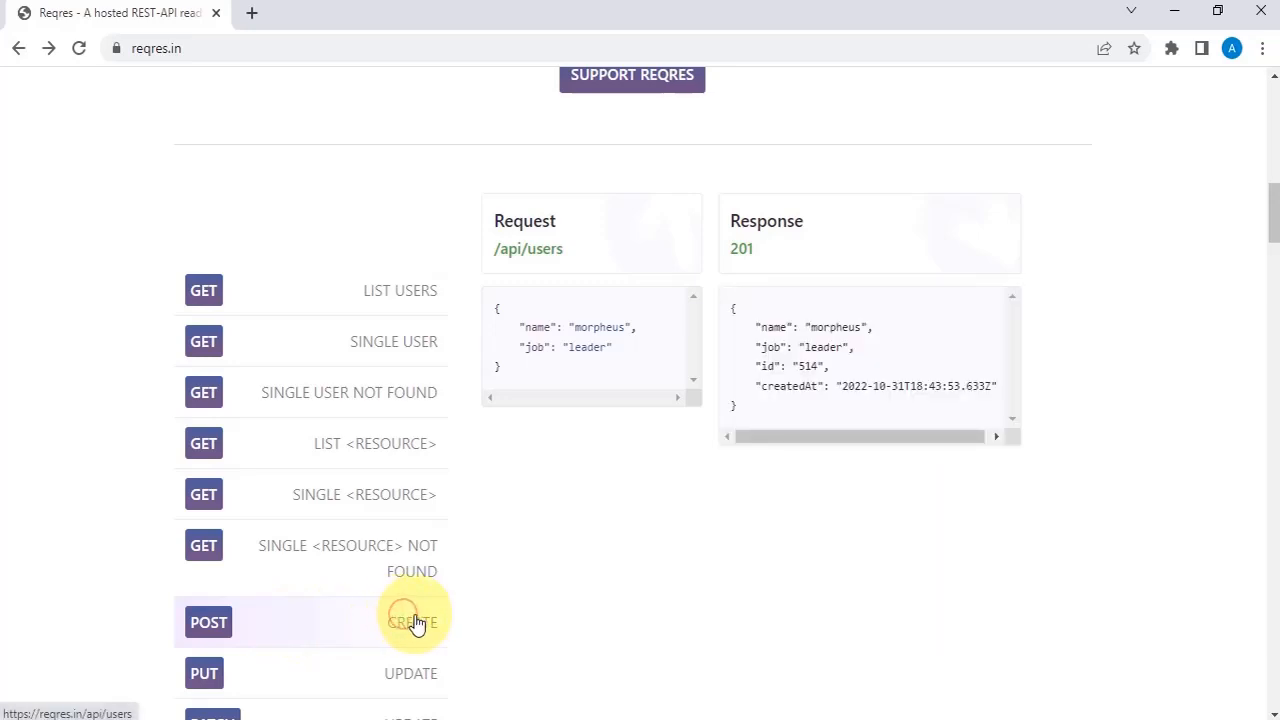
scroll(395, 624, "down", 1)
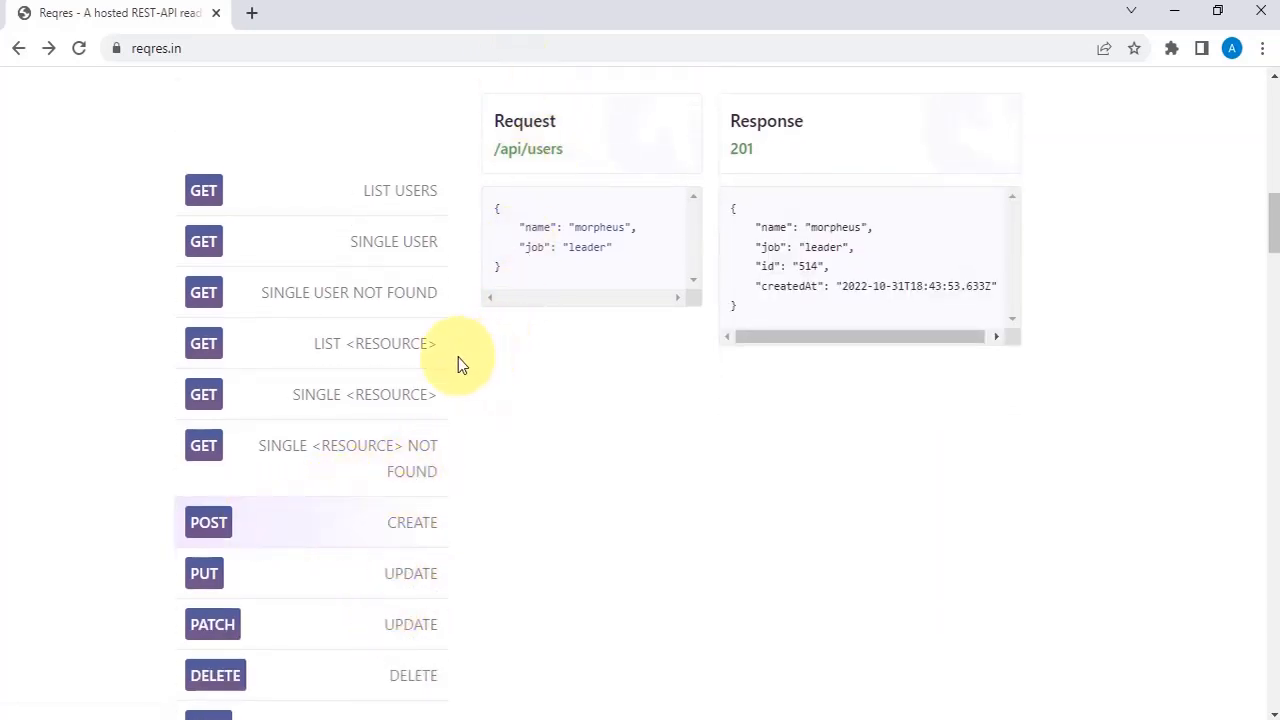
left_click(217, 48)
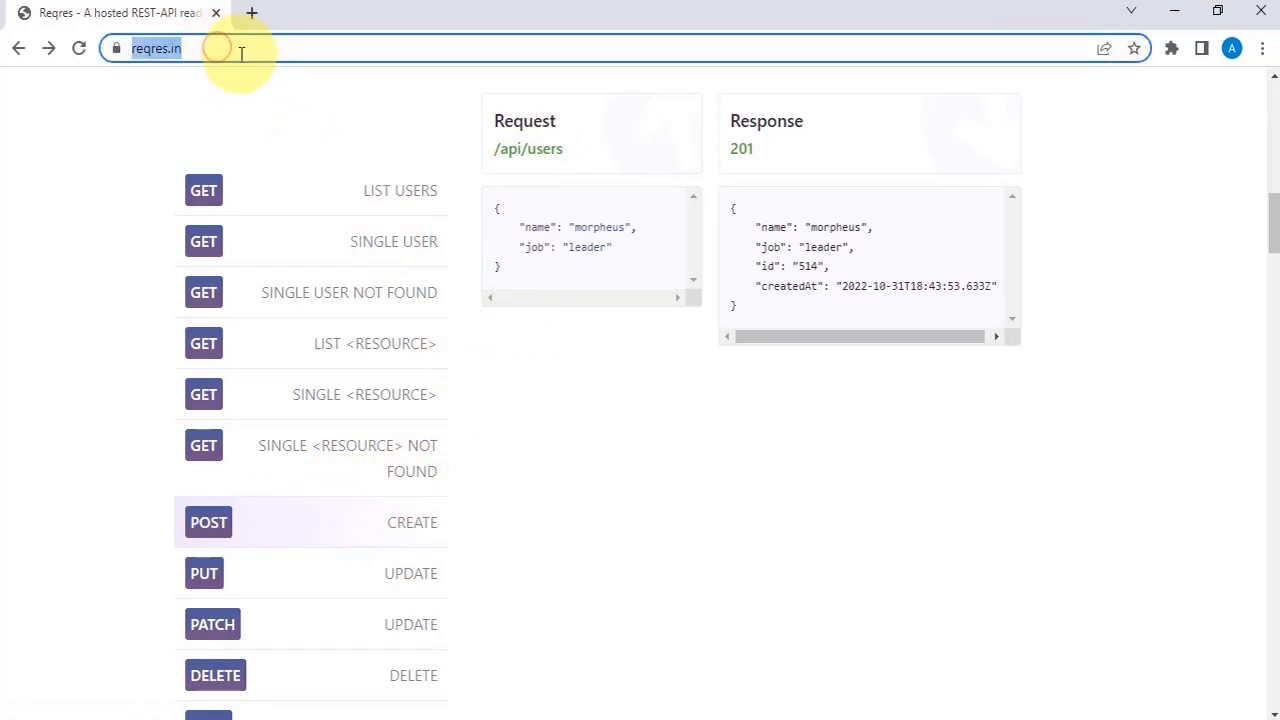
- Switch to Postman and add a new request to Test Collection
key("alt+Tab")
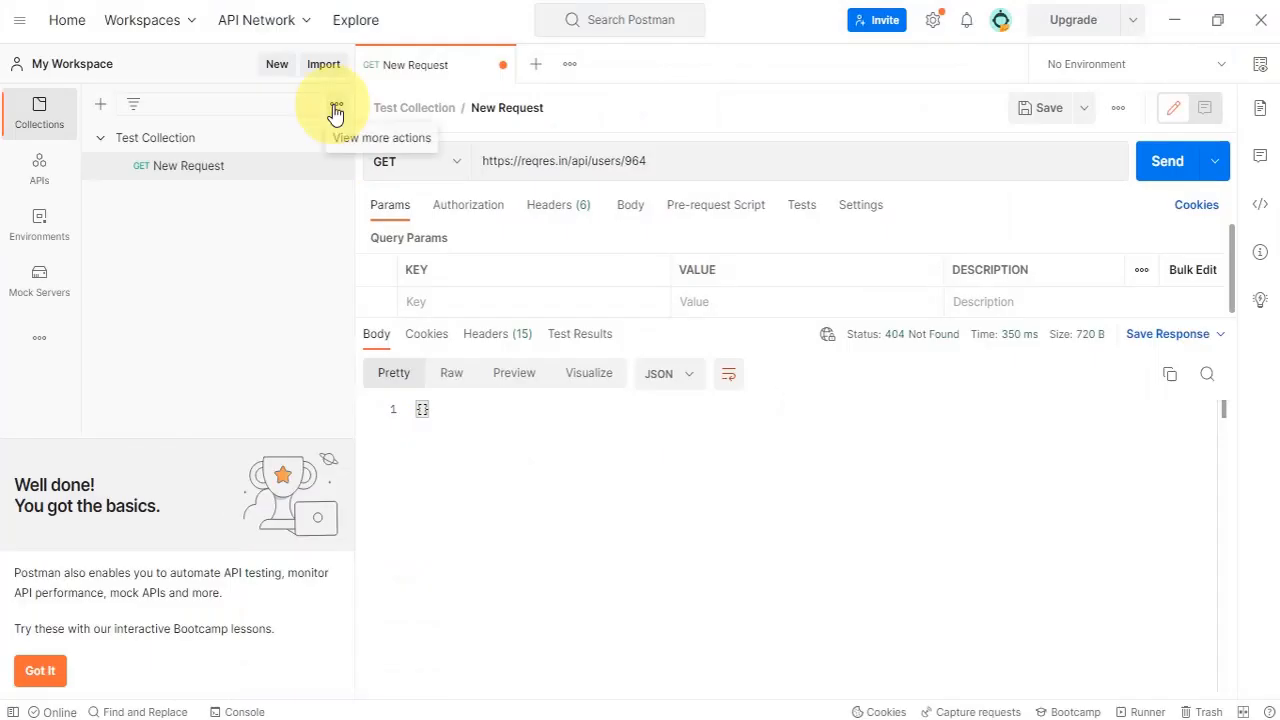
left_click(336, 108)
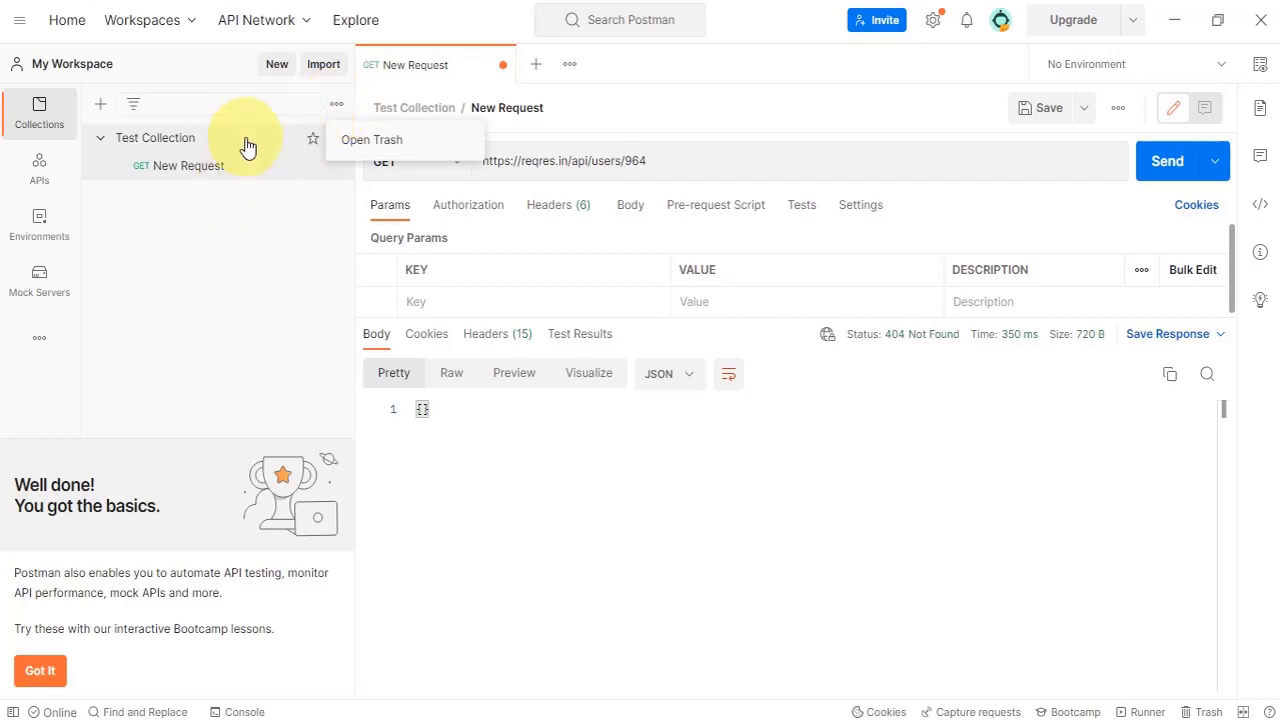
left_click(250, 138)
left_click(338, 138)
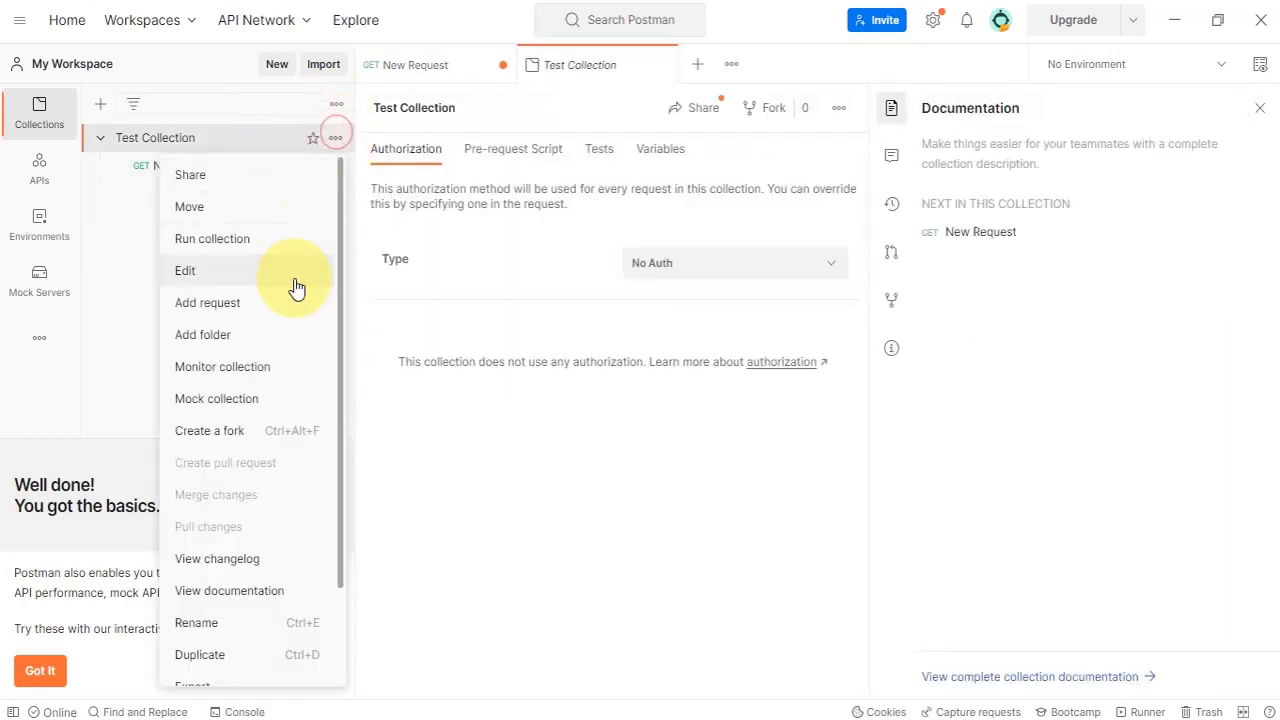
left_click(250, 303)
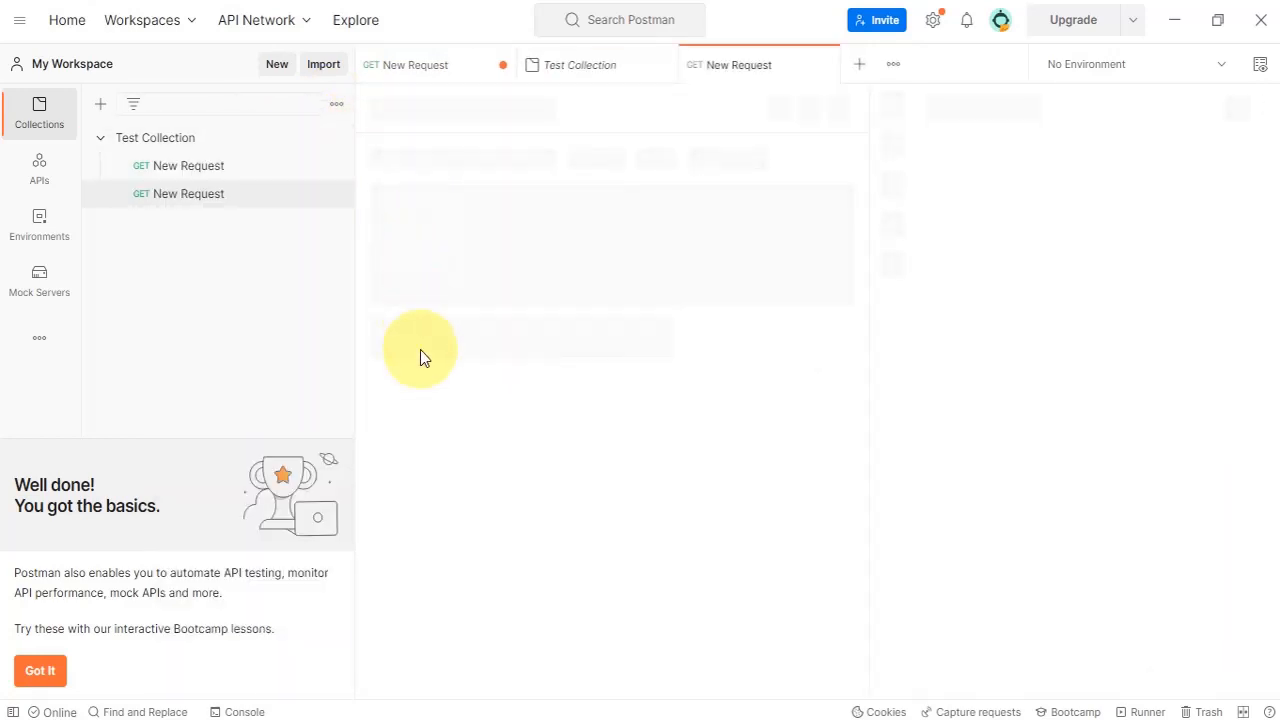
left_click(504, 152)
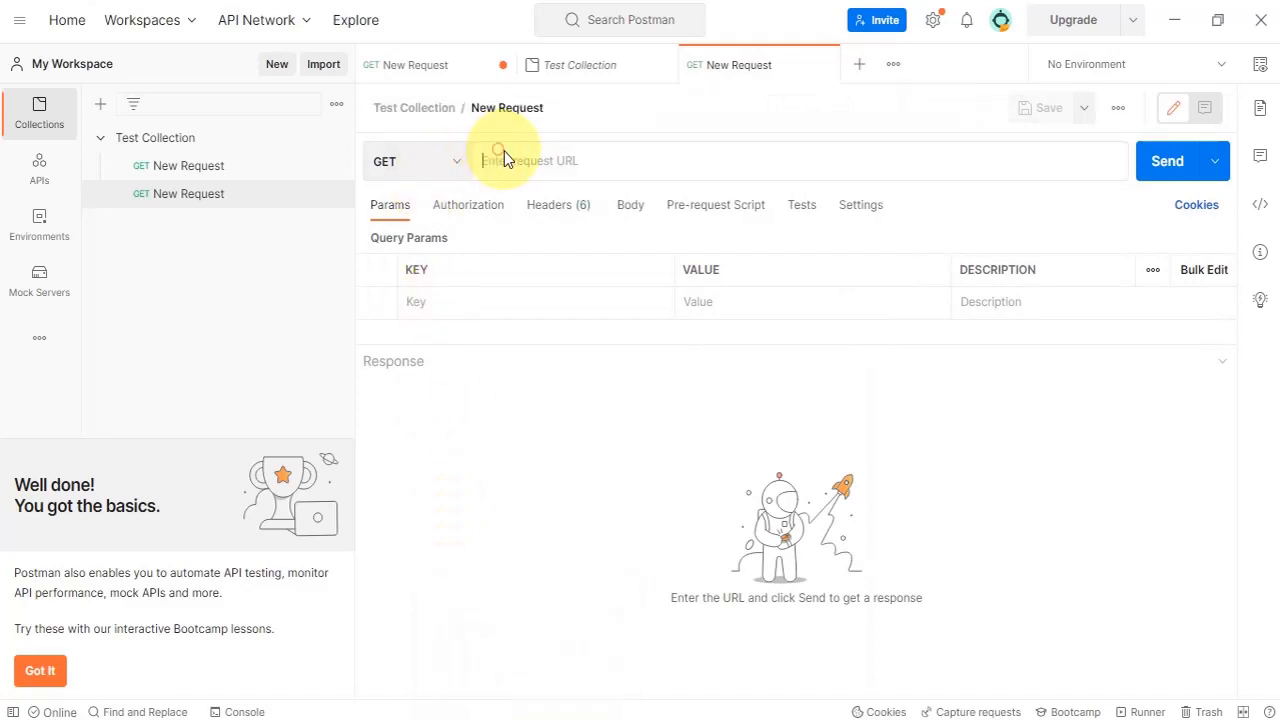
type("964")
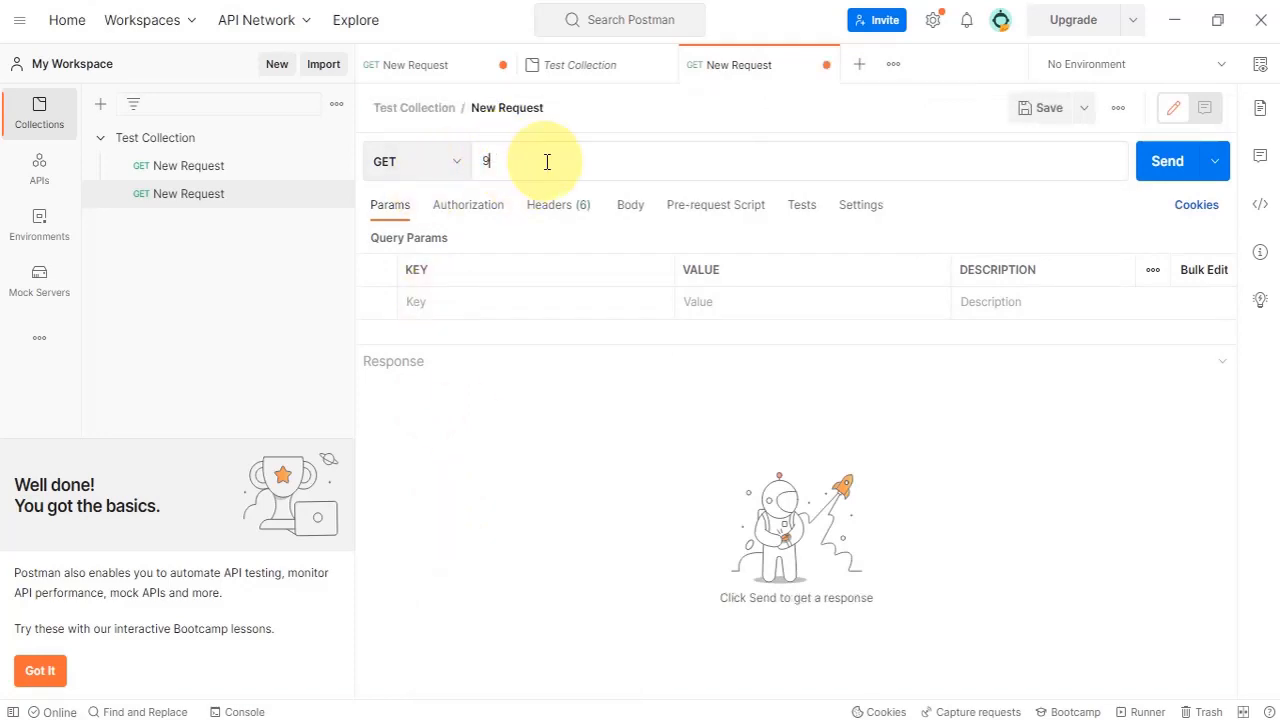
key("BackSpace")
- Copy the Reqres site's address from Chrome and paste it as the URL of the new request in Postman
key("alt+Tab")
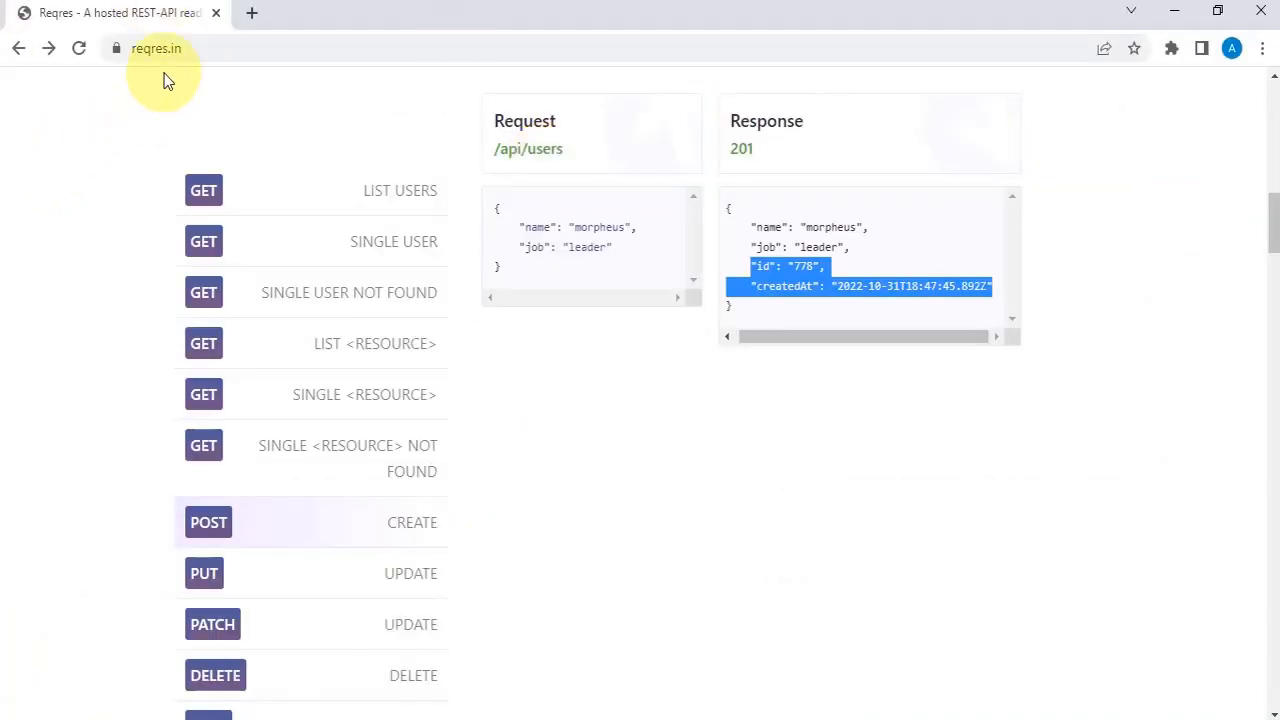
left_click(214, 49)
key("ctrl+c")
key("alt+Tab")
left_click(513, 167)
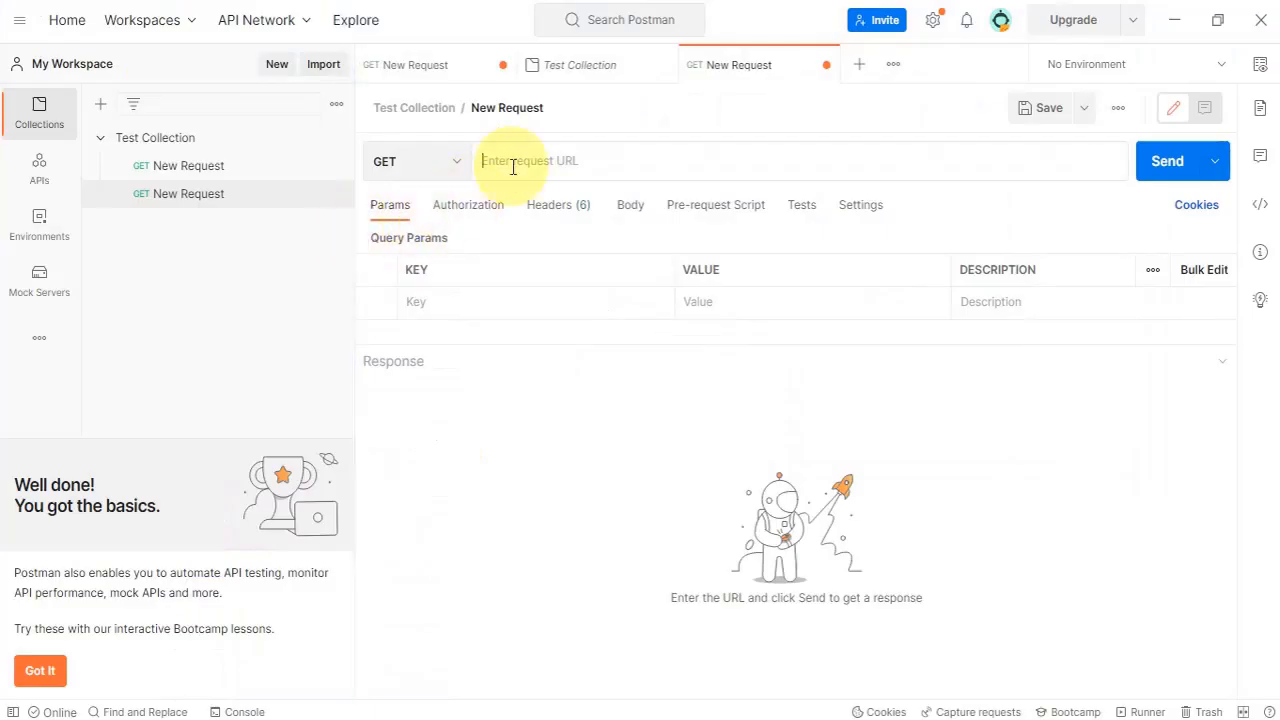
key("ctrl+v")
key("alt+Tab")
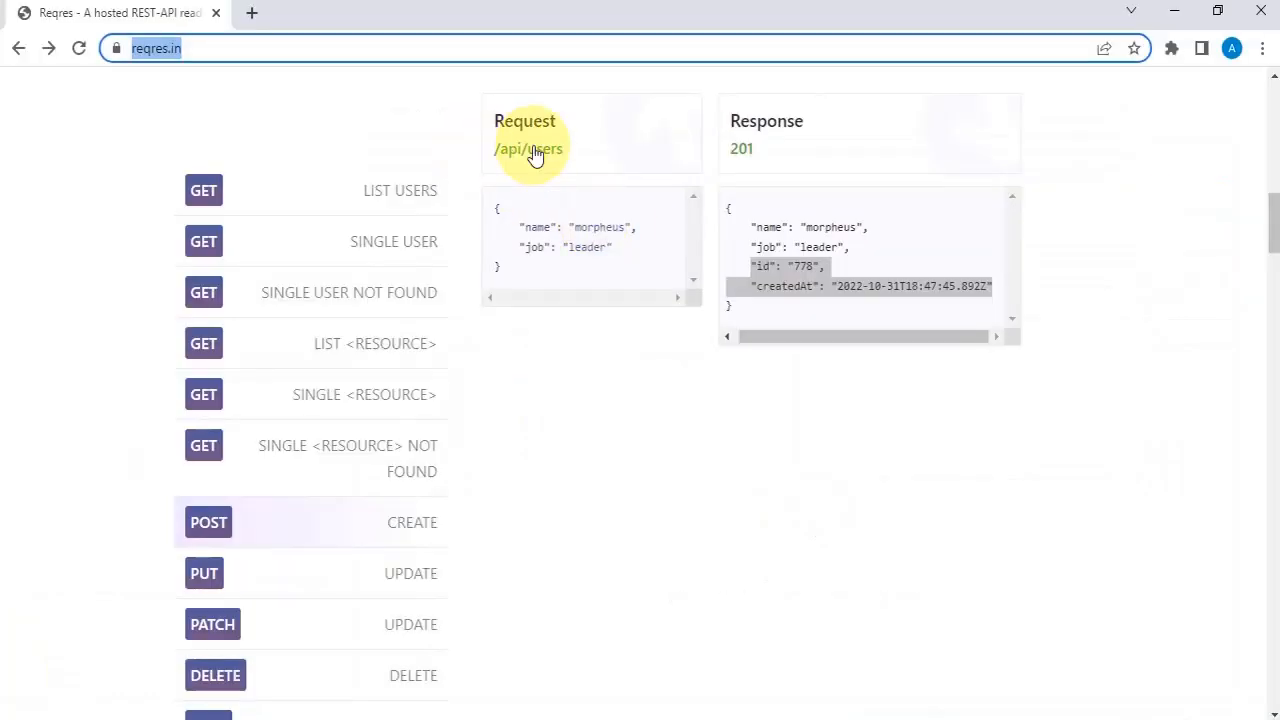
left_click_drag(531, 153, 591, 177)
key("alt+Tab")
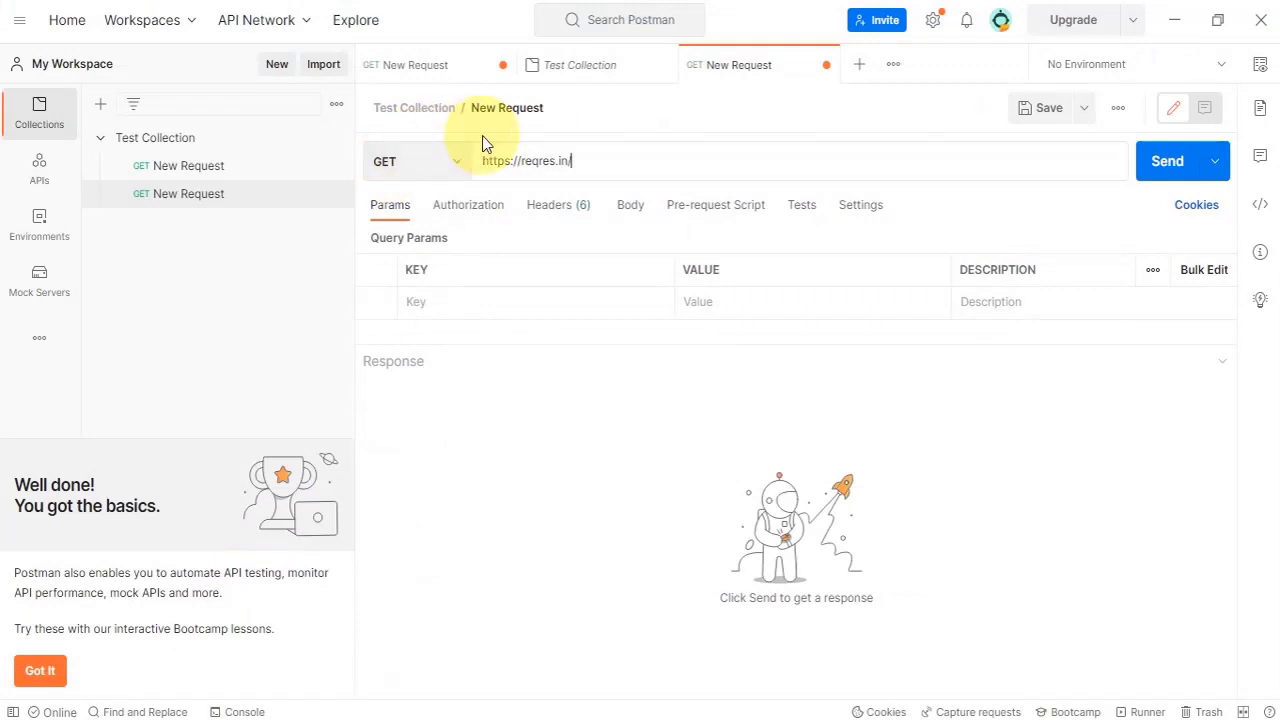
type("api/")
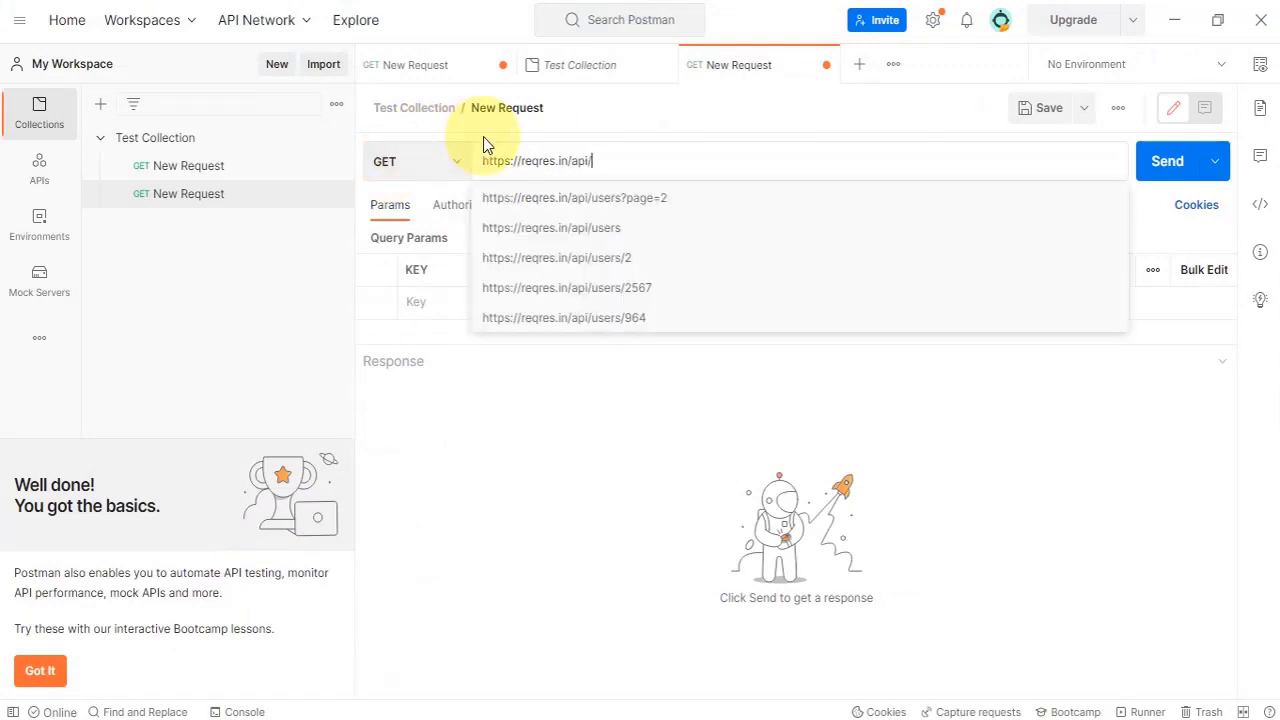
type("usr")
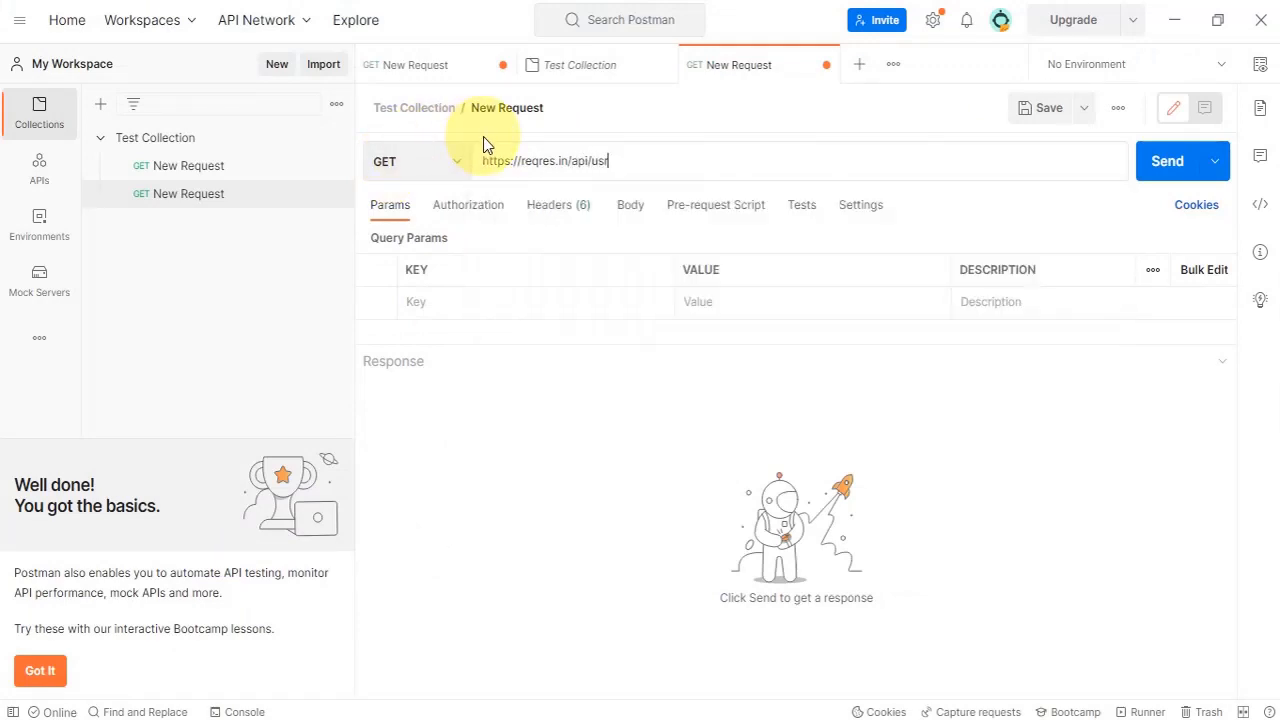
key("BackSpace")
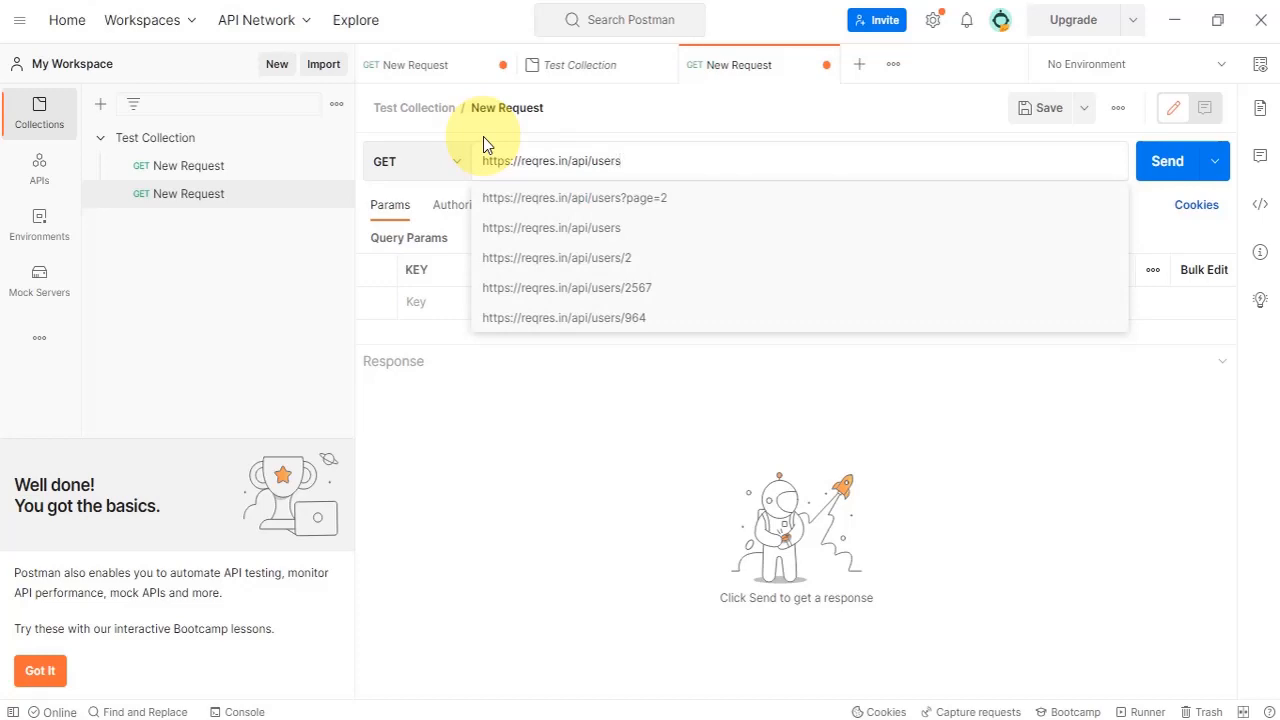
left_click(594, 417)
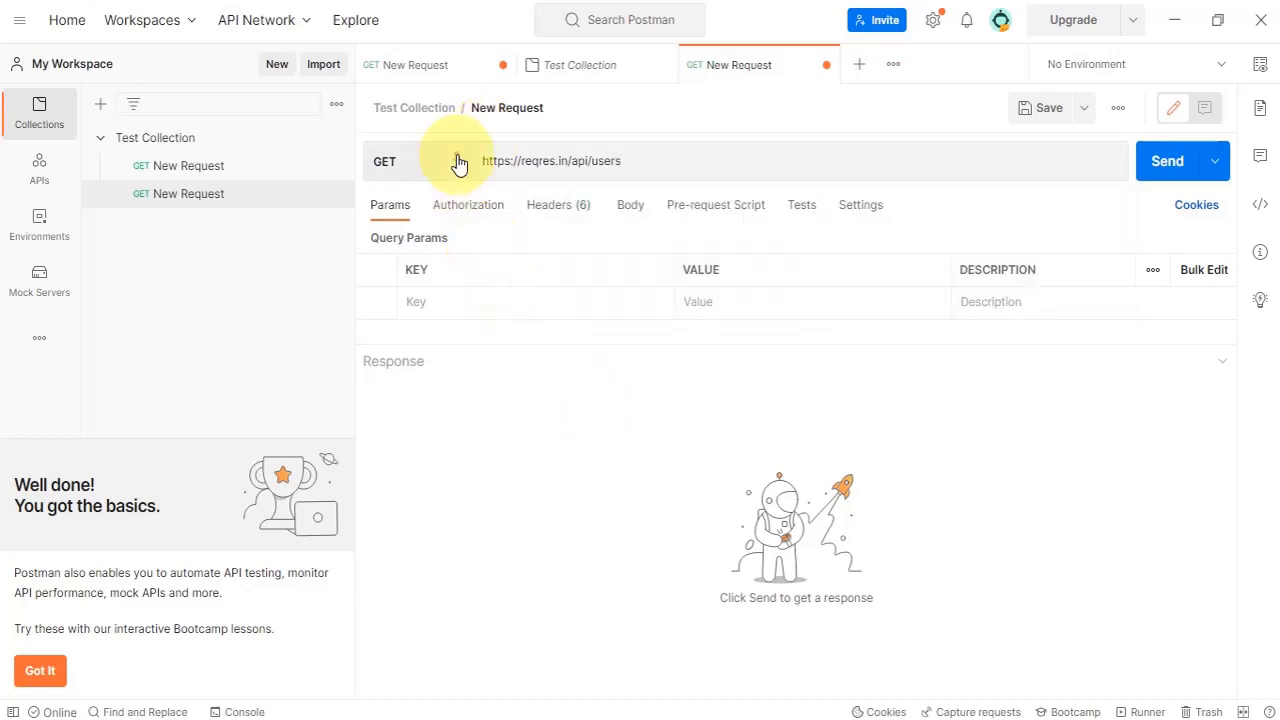
- Set the new request's method to POST and save the request
left_click(457, 160)
left_click(453, 238)
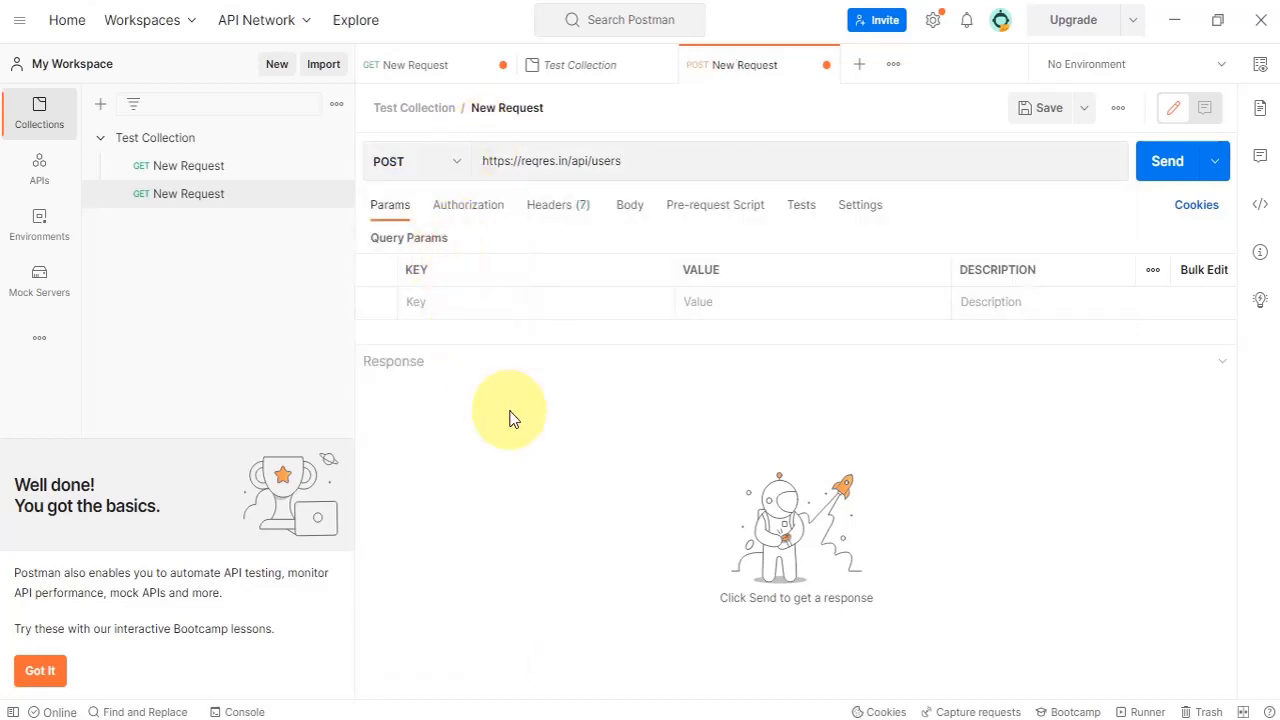
left_click(1043, 107)
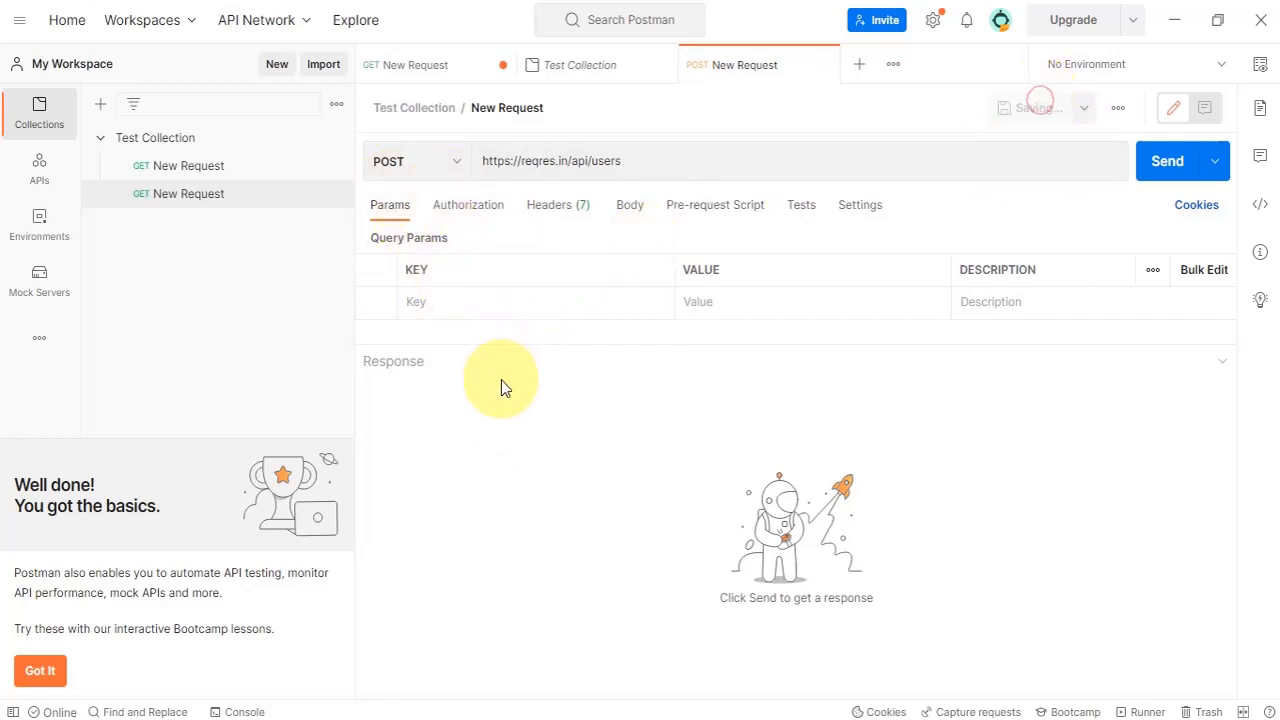
- Copy the sample Create JSON with name "morpheus" and job "leader" from Reqres in Chrome into the Postman request's raw body
key("alt+Tab")
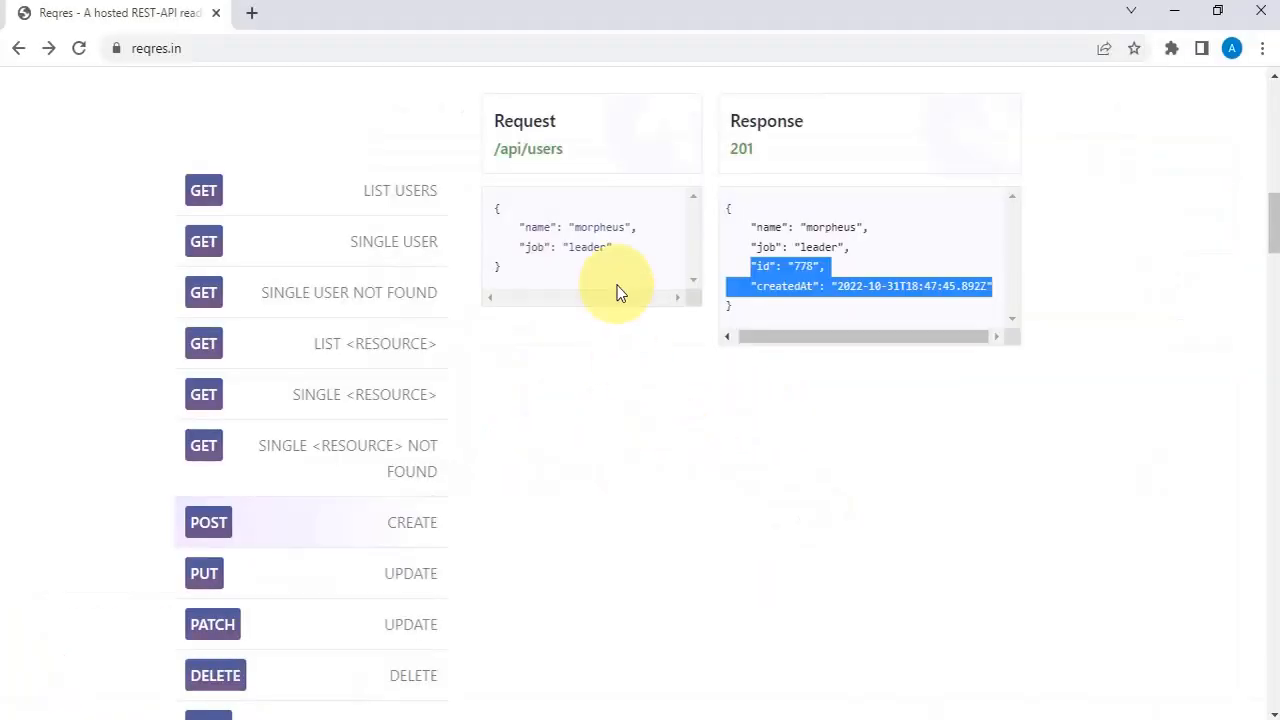
left_click(626, 408)
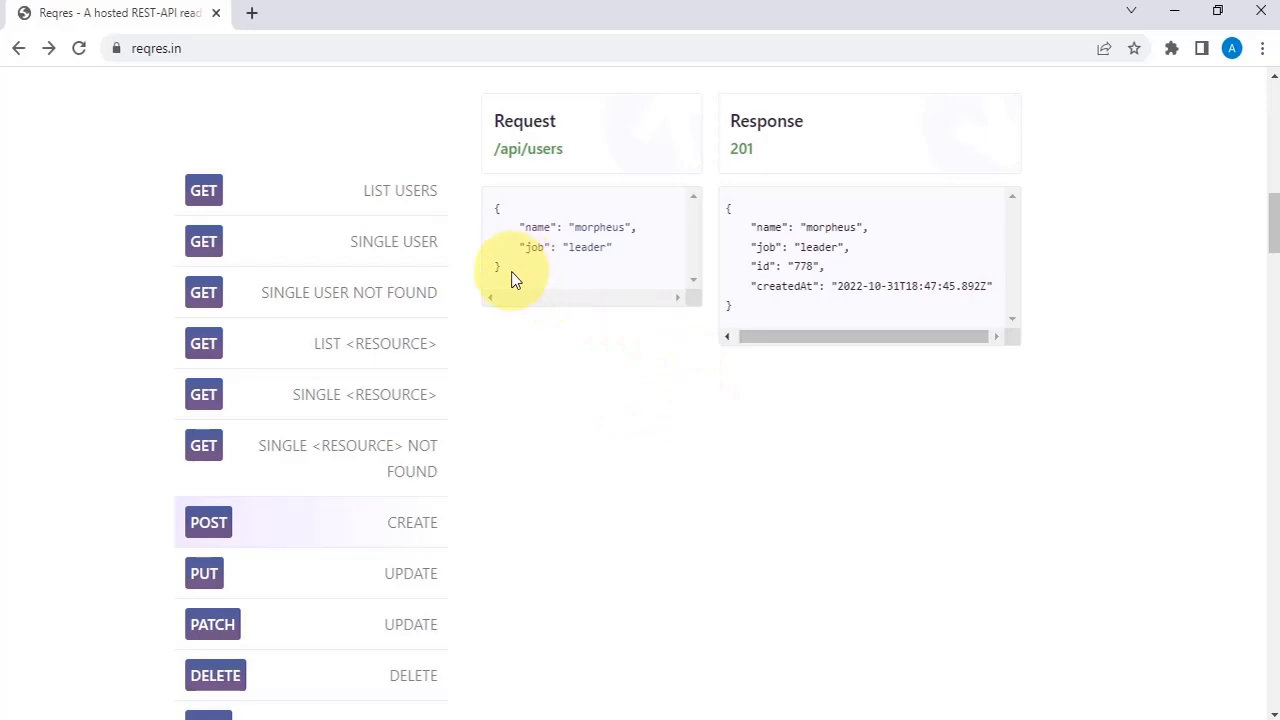
left_click_drag(490, 214, 520, 265)
key("ctrl+c")
key("alt+Tab")
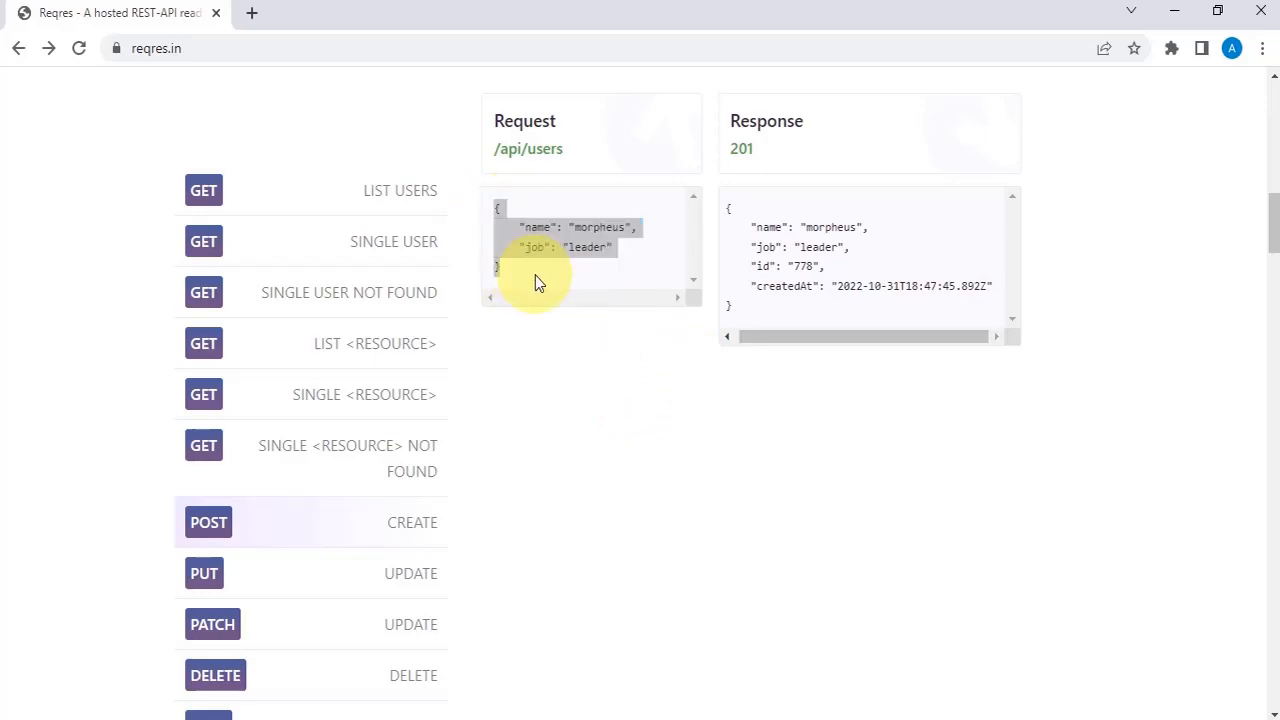
left_click(622, 207)
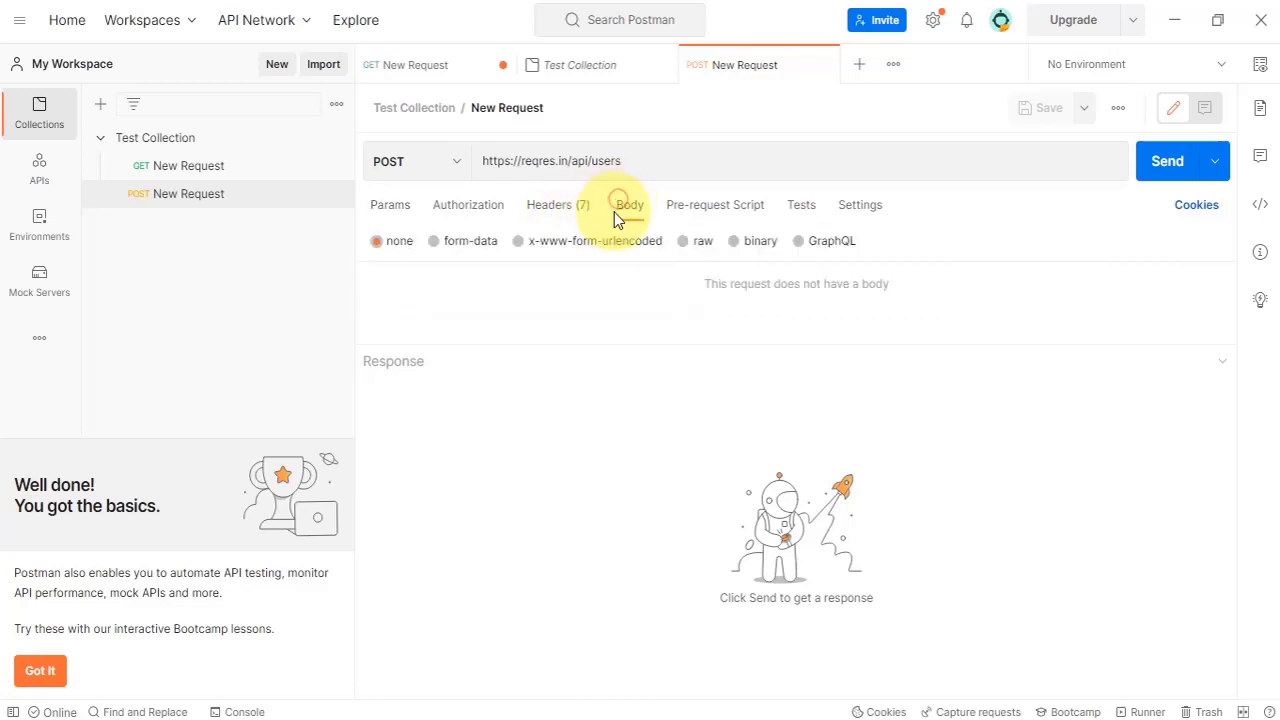
left_click(684, 243)
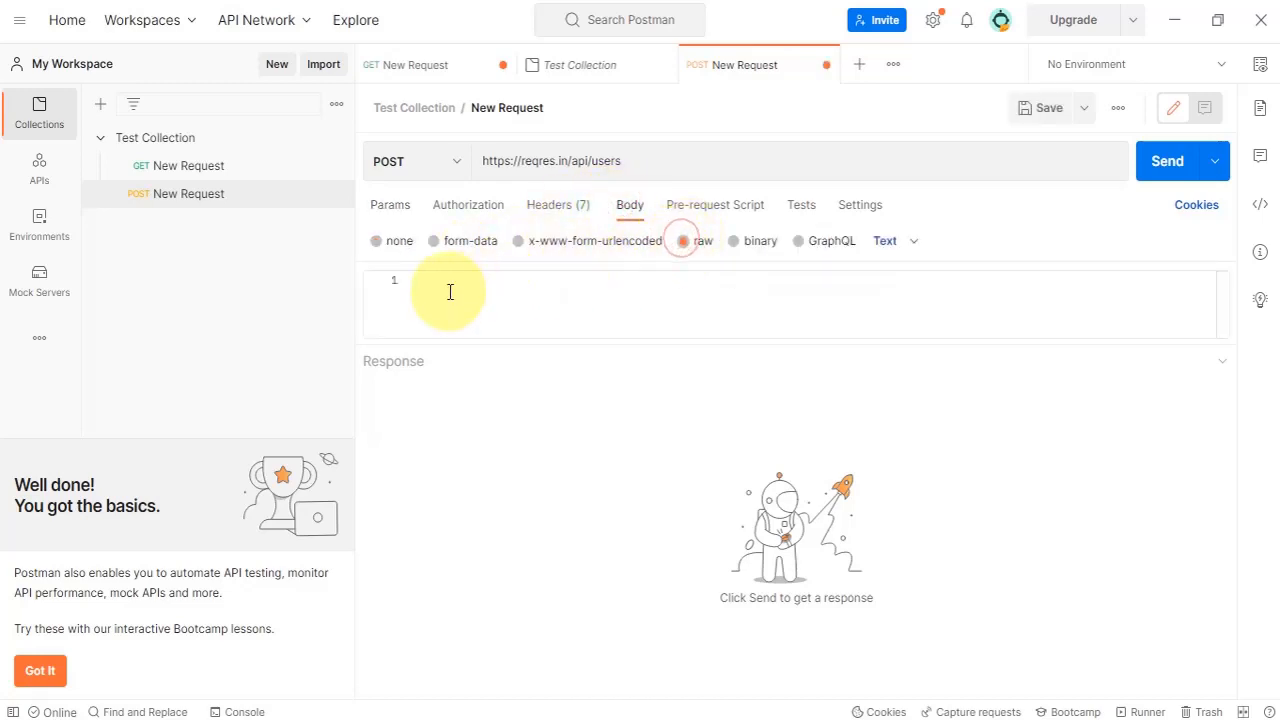
key("ctrl+v")
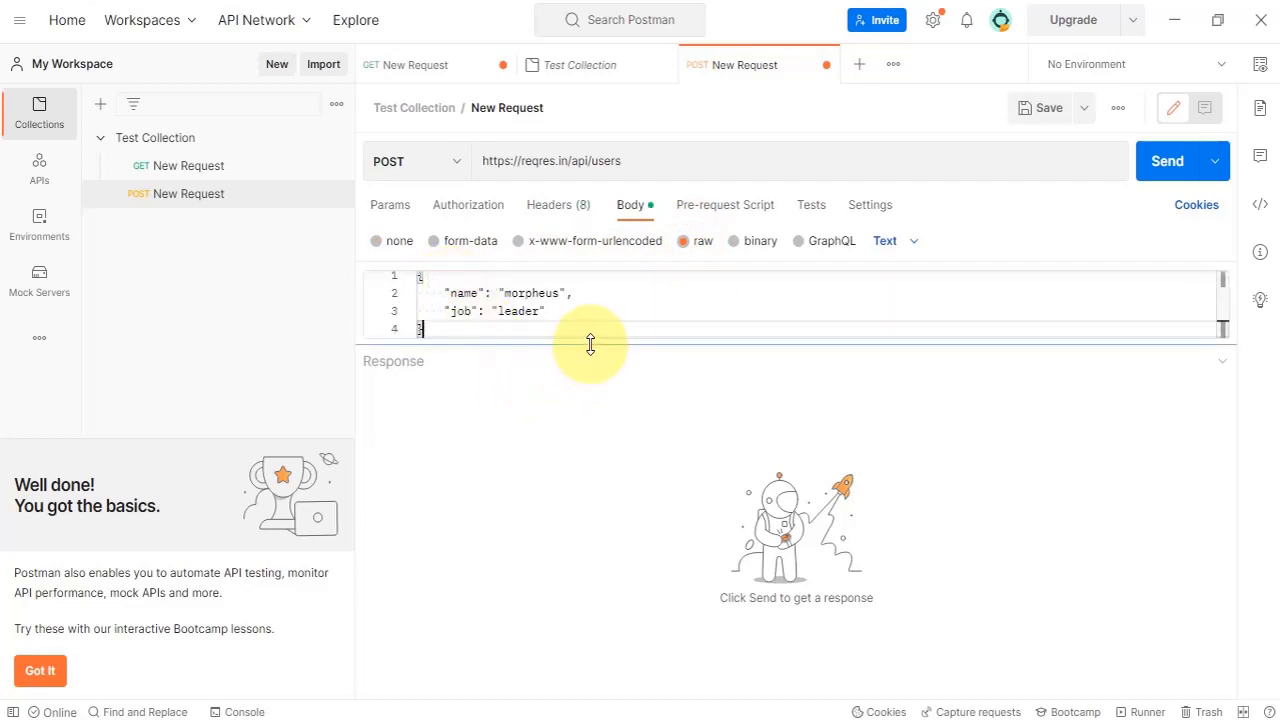
left_click_drag(590, 344, 601, 402)
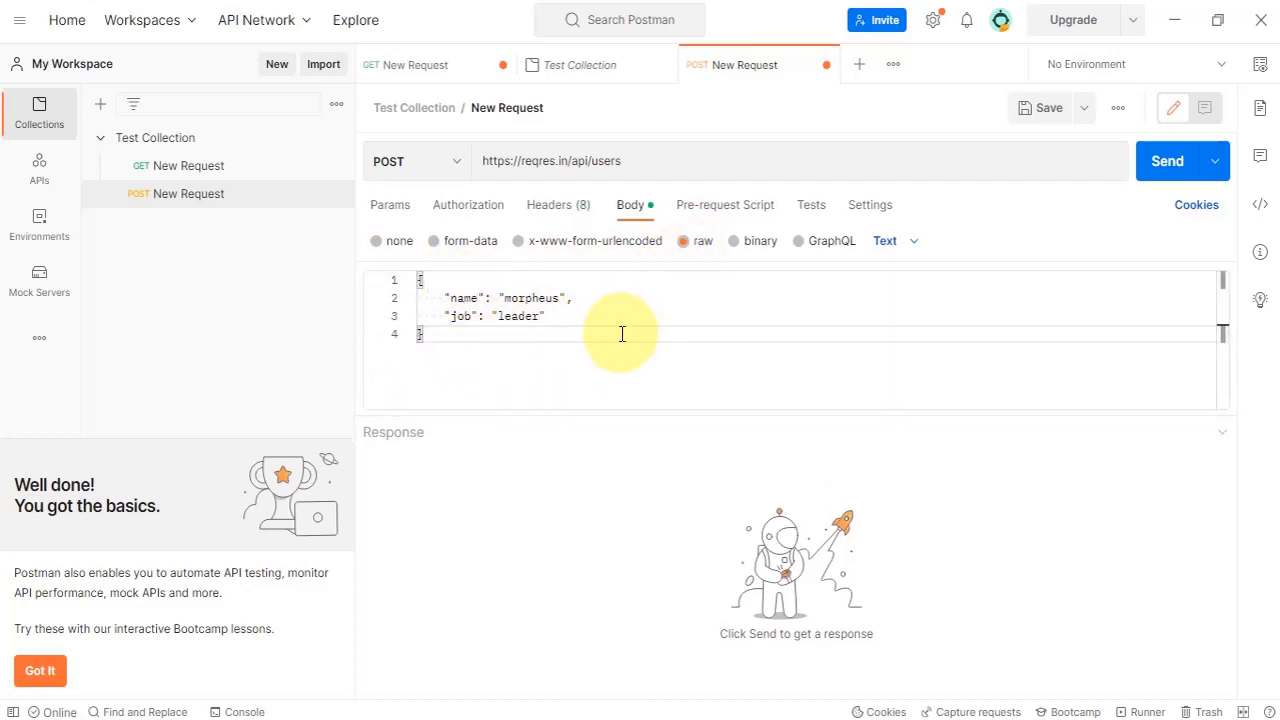
left_click(624, 352)
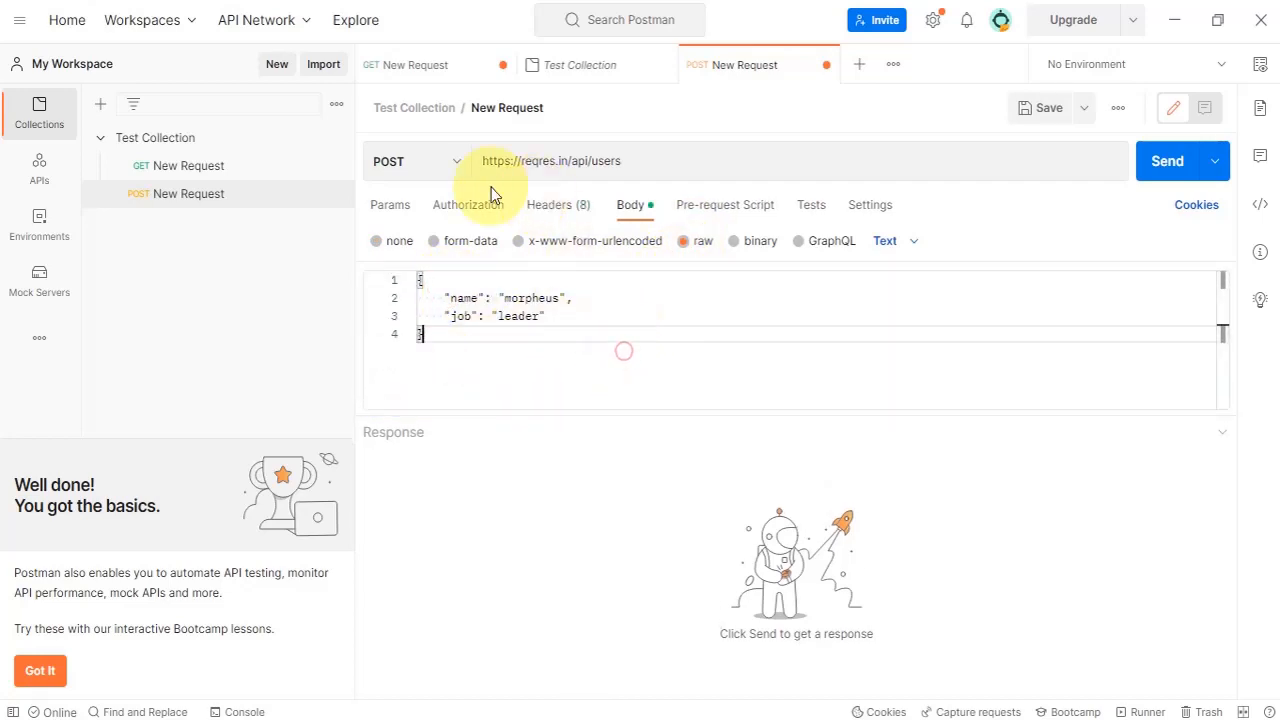
- Send the POST request and examine the id and createdAt fields in the response body
left_click(1168, 161)
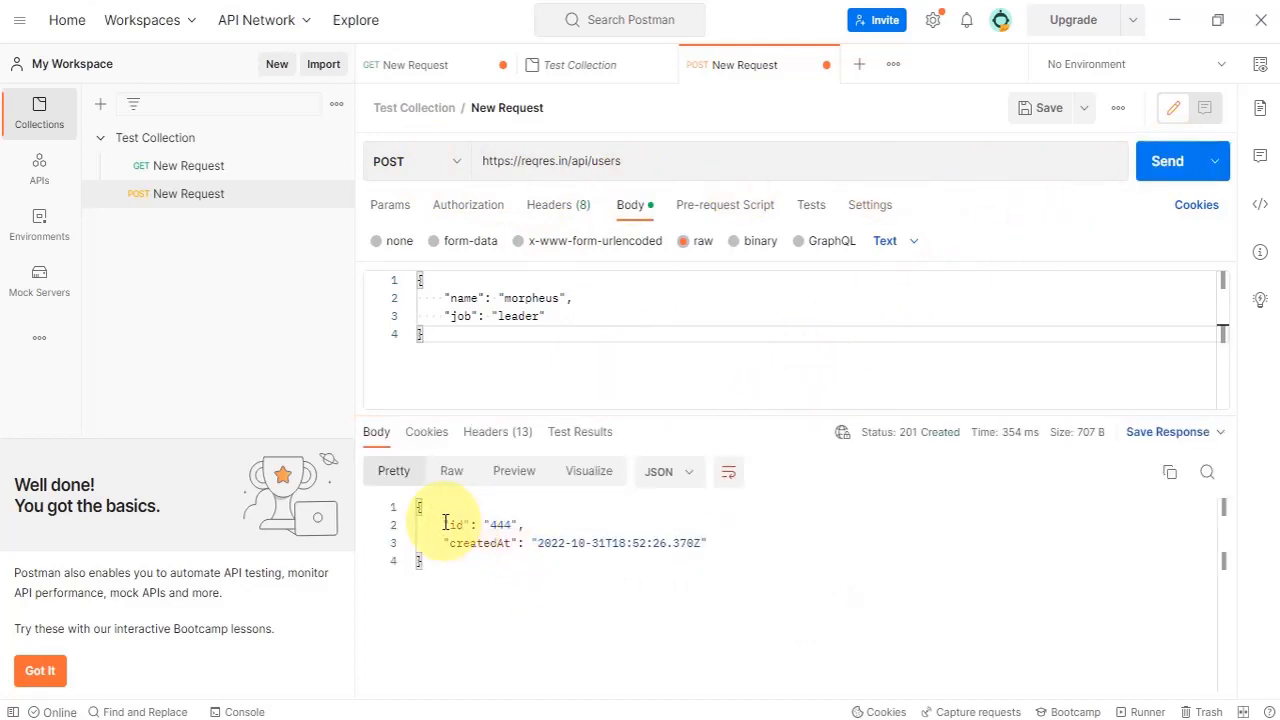
left_click_drag(446, 523, 560, 523)
left_click_drag(442, 542, 722, 541)
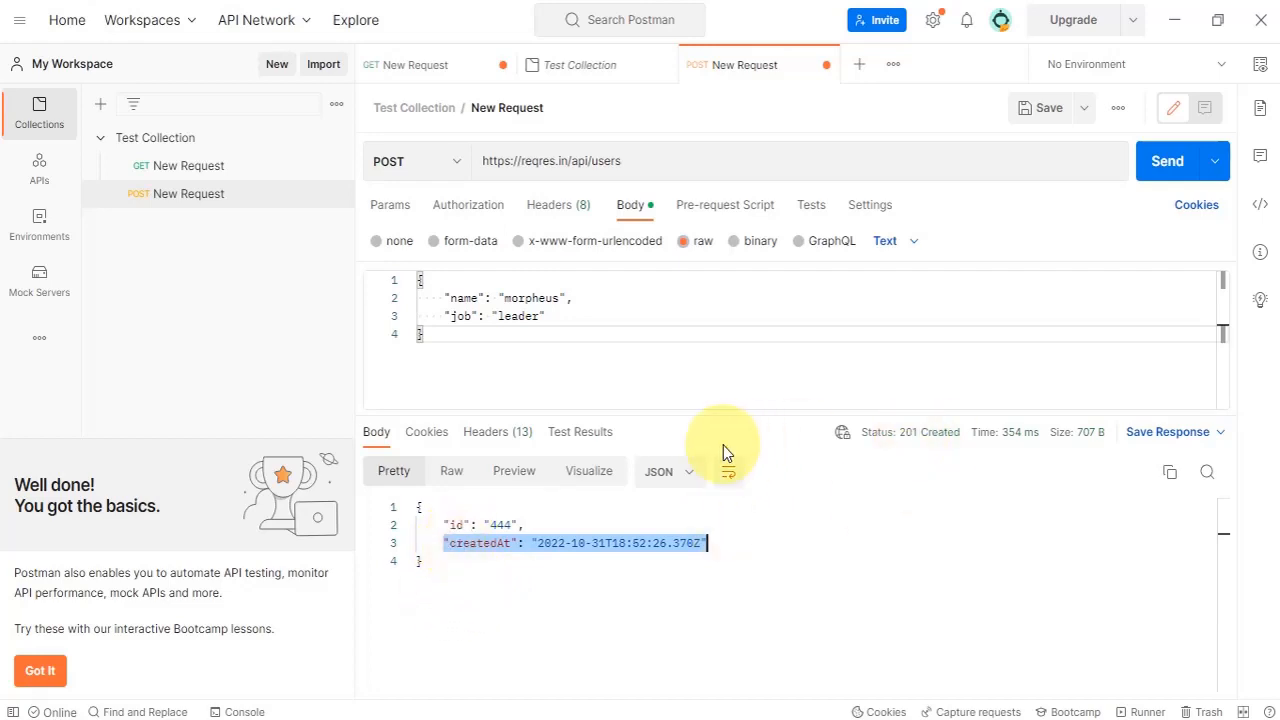
- View the response body in HTML format, and return it to JSON format
left_click(689, 474)
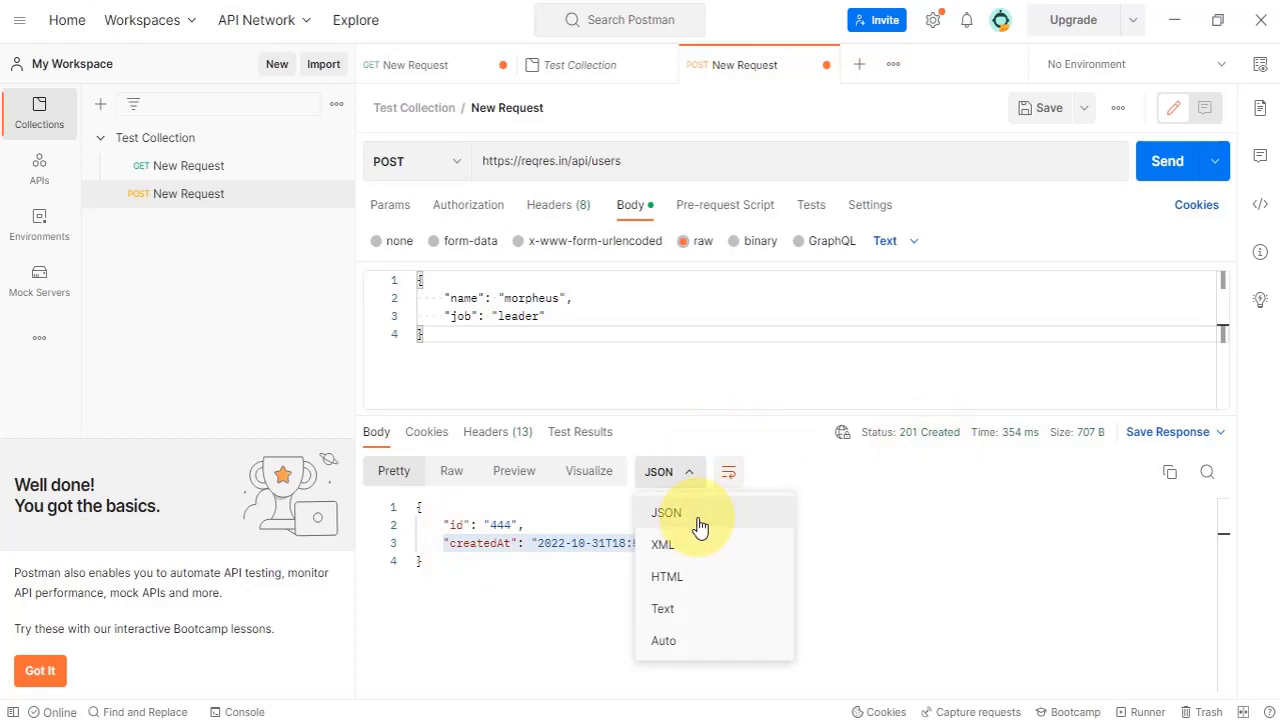
left_click(714, 589)
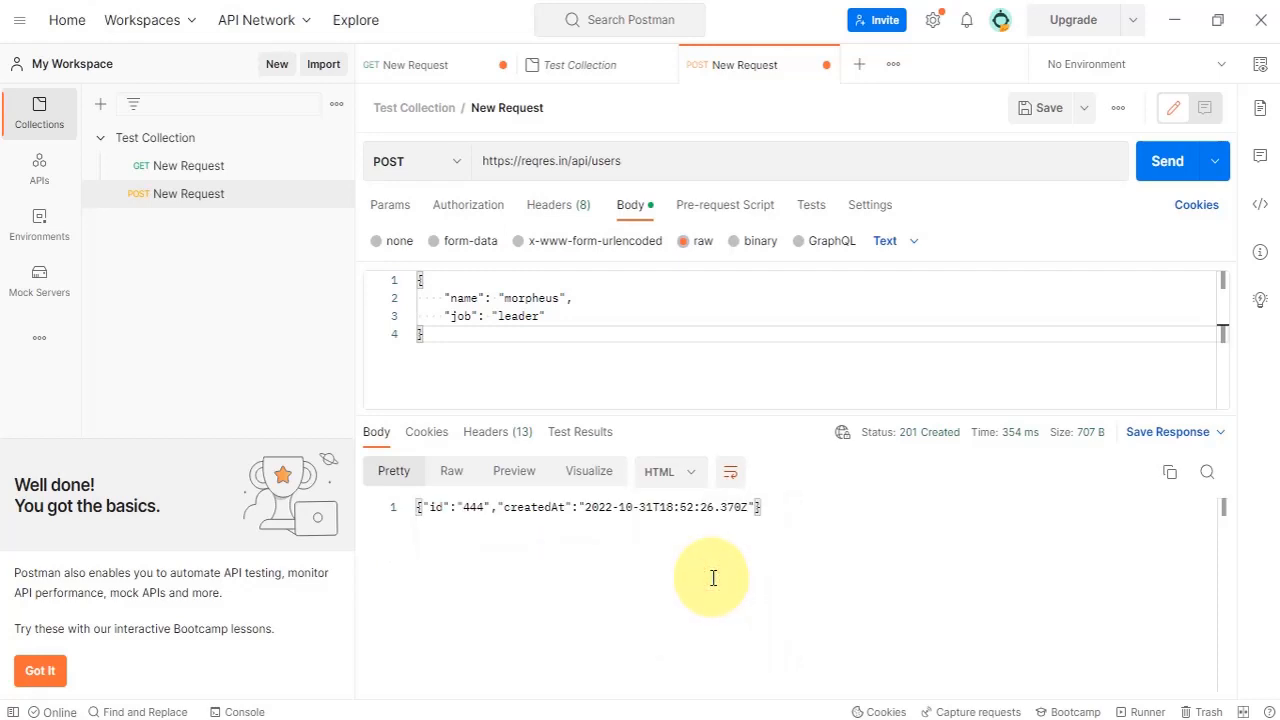
left_click(672, 471)
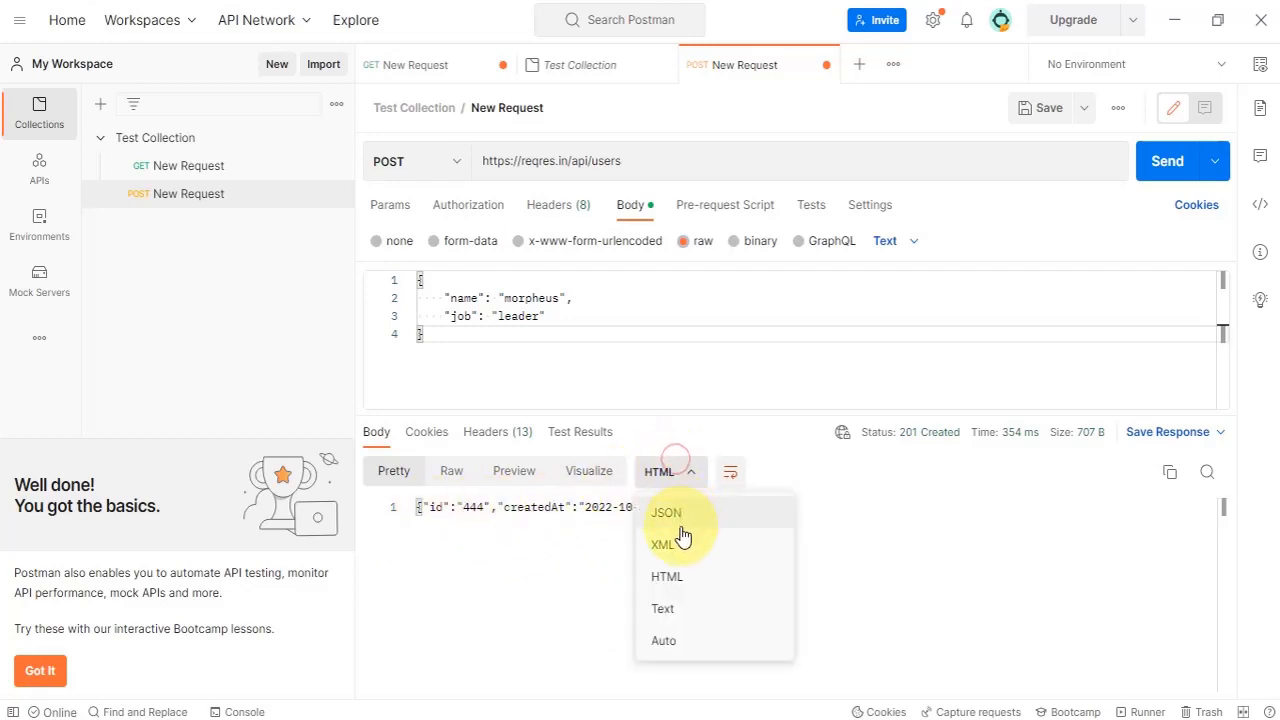
left_click(680, 513)
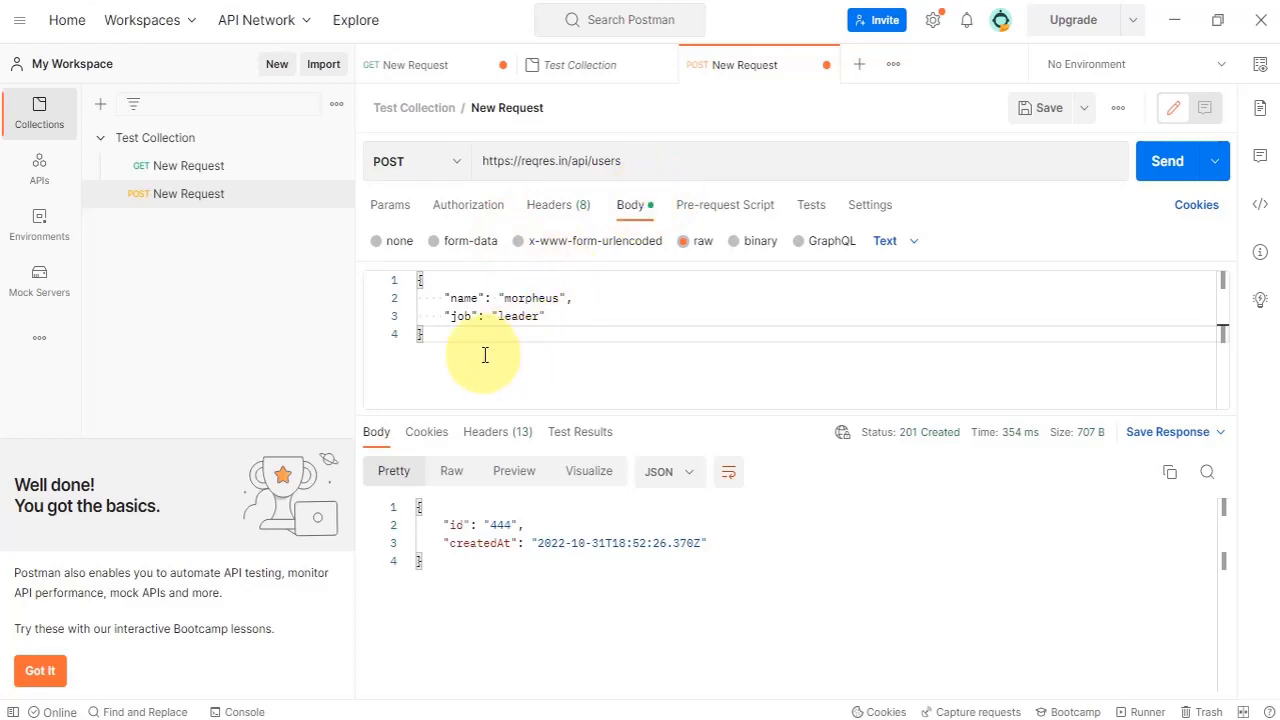
- Open the PUT Update sample on Reqres in Chrome and review its endpoint, request body and response
key("alt+Tab")
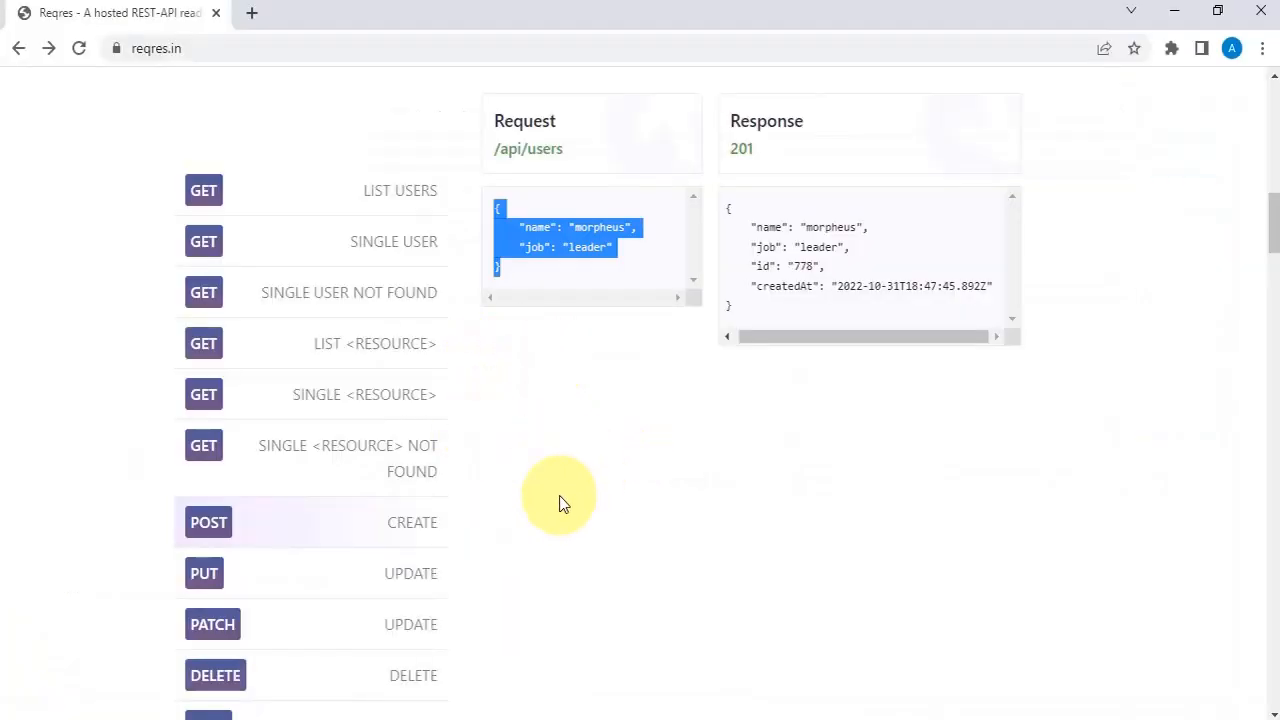
scroll(560, 503, "down", 1)
left_click(406, 478)
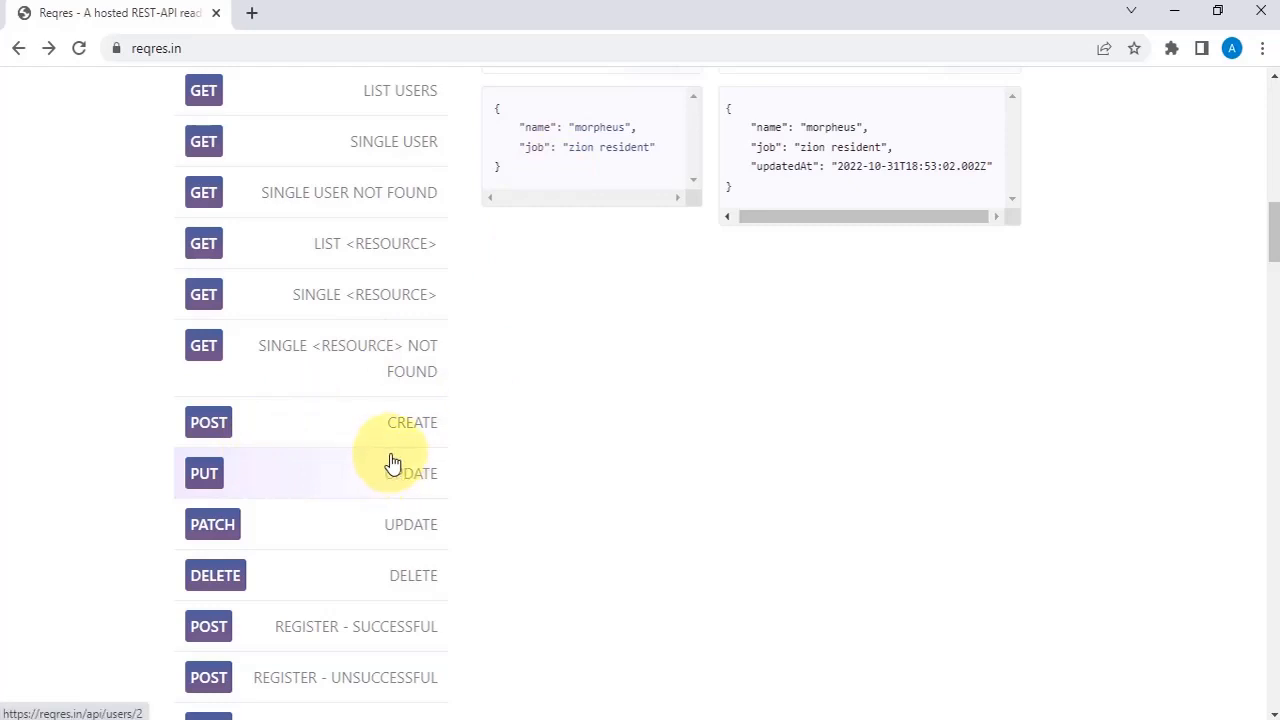
scroll(470, 468, "up", 1)
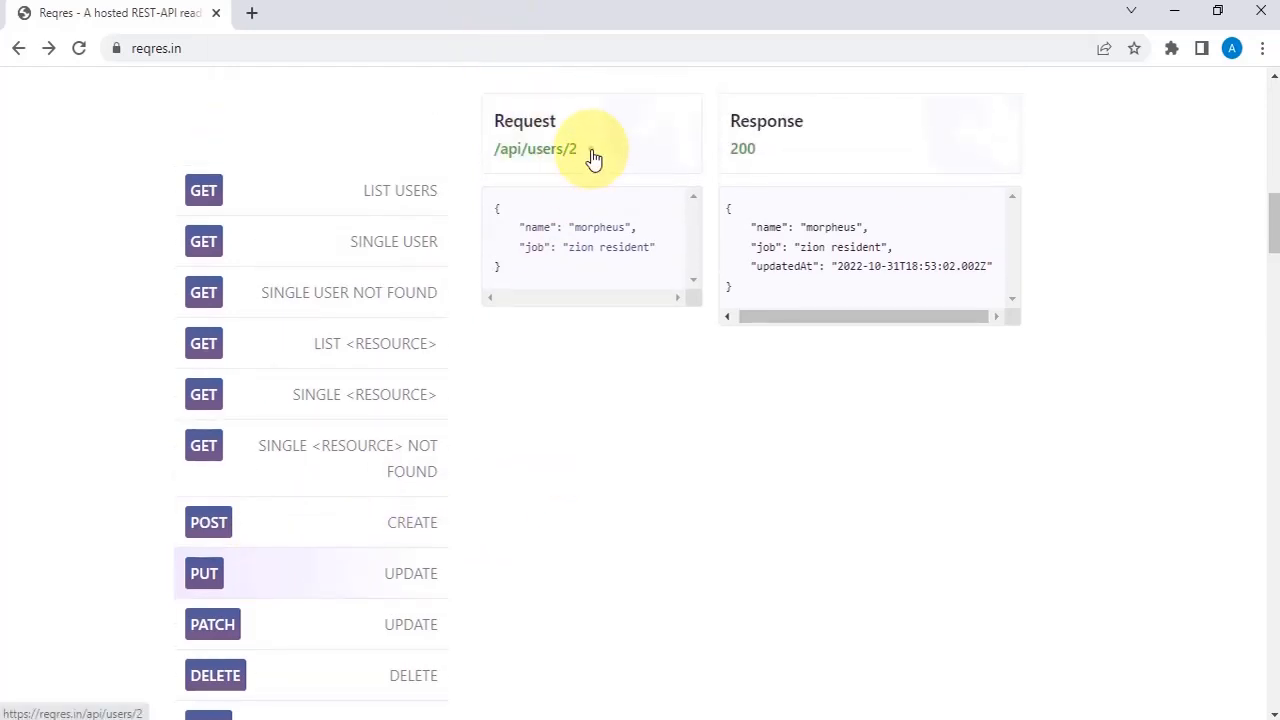
mouse_move(575, 150)
left_mouse_down()
mouse_move(523, 150)
mouse_move(558, 146)
mouse_move(562, 165)
left_mouse_up()
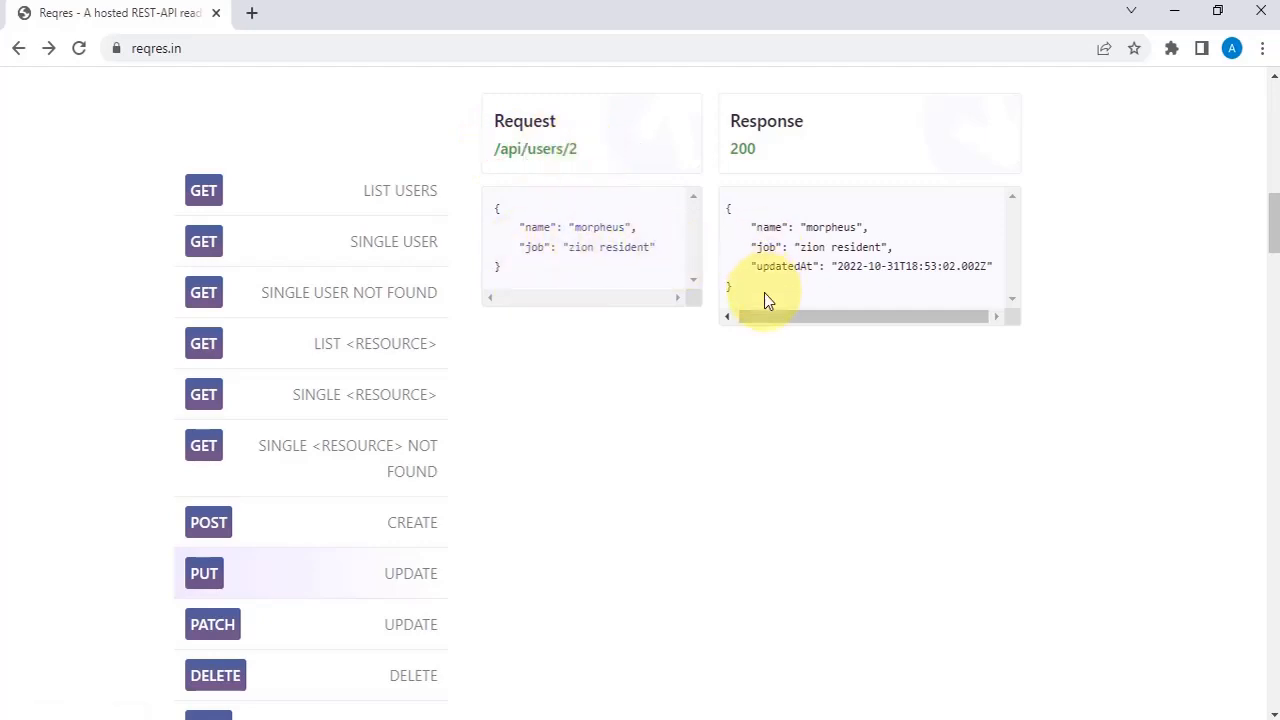
left_click_drag(739, 296, 728, 210)
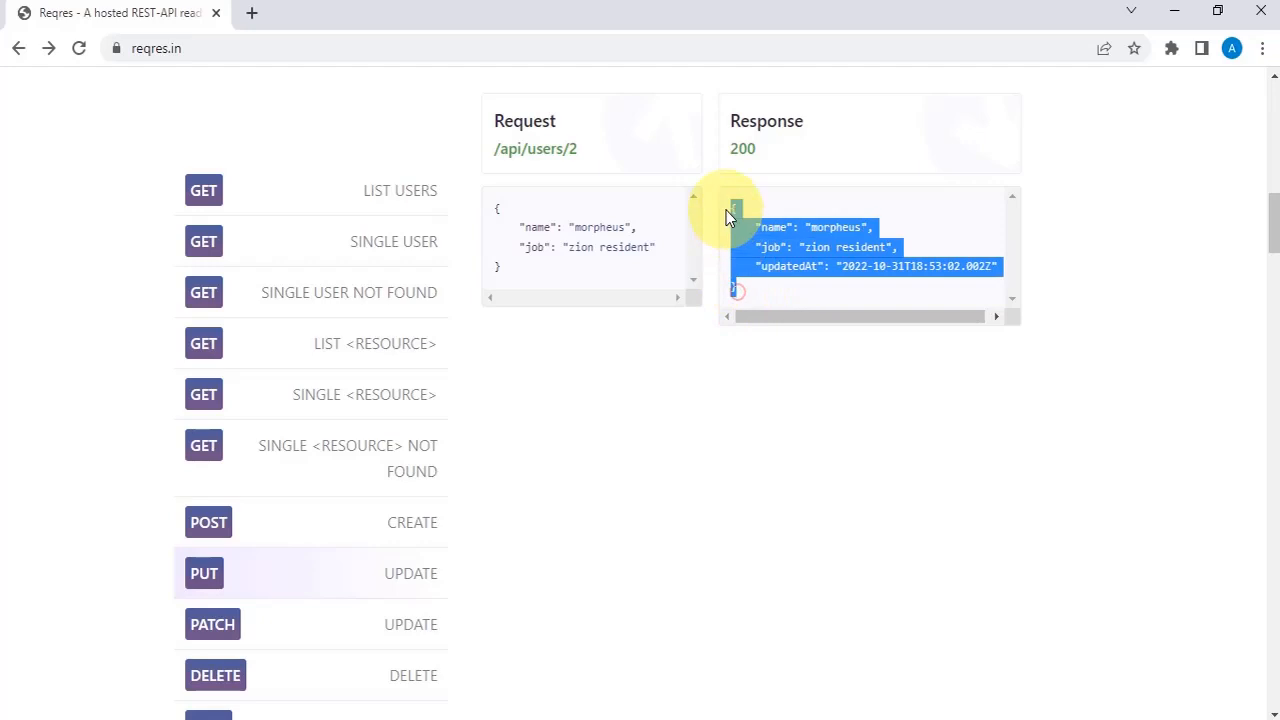
- Examine the sample PUT response on Reqres and copy the sample request JSON
left_click(740, 271)
left_click_drag(741, 289, 728, 212)
left_click(626, 380)
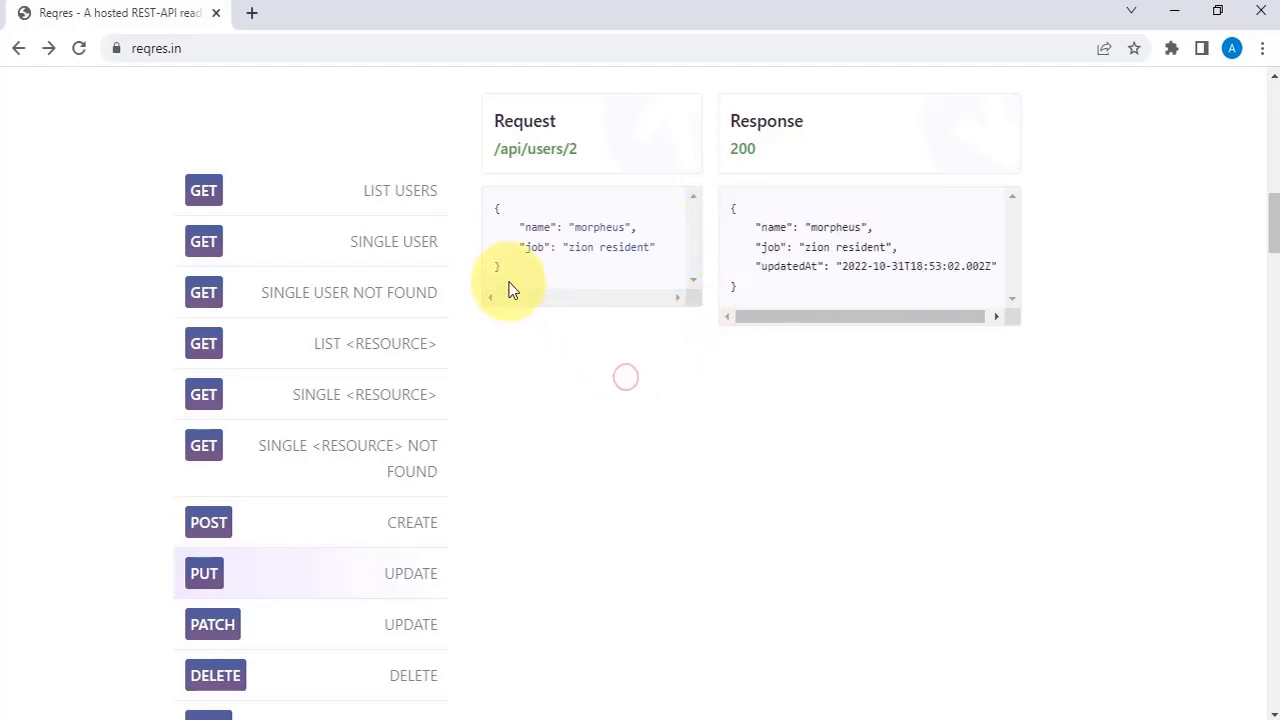
left_click_drag(505, 274, 497, 207)
key("ctrl+c")
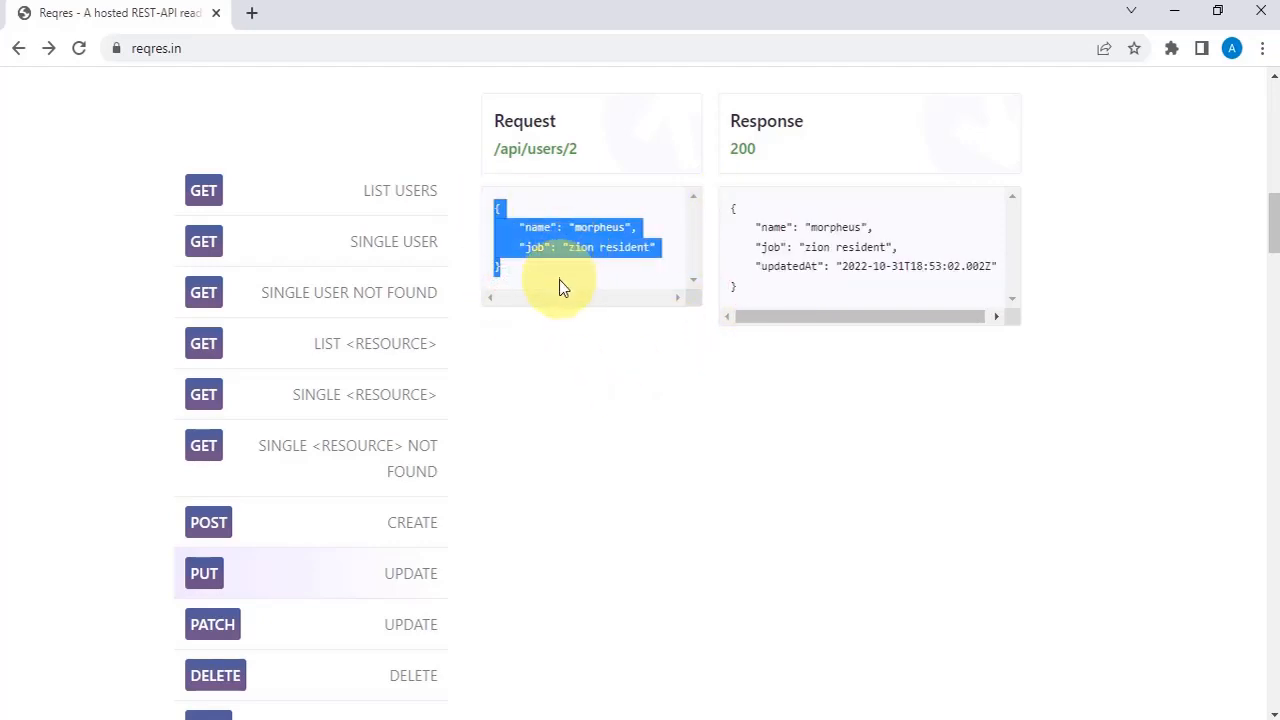
- In Postman, add a new request to Test Collection and set its method to PUT
key("alt+Tab")
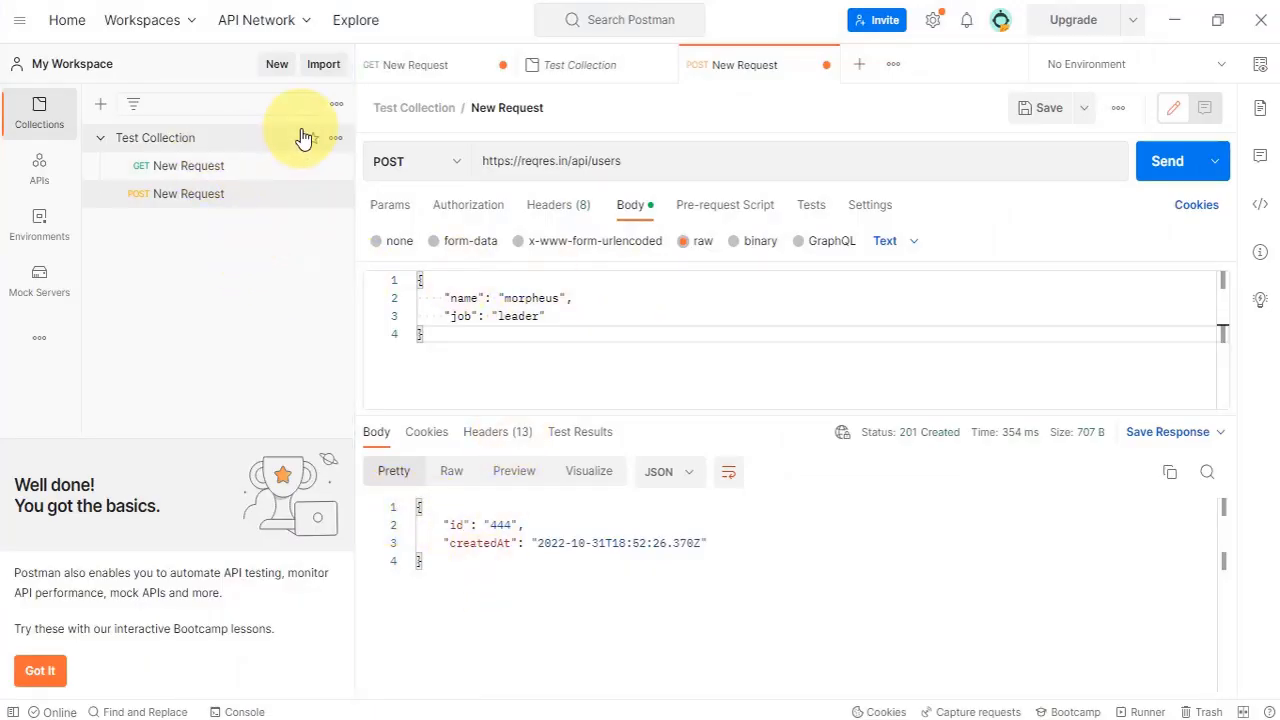
left_click(338, 143)
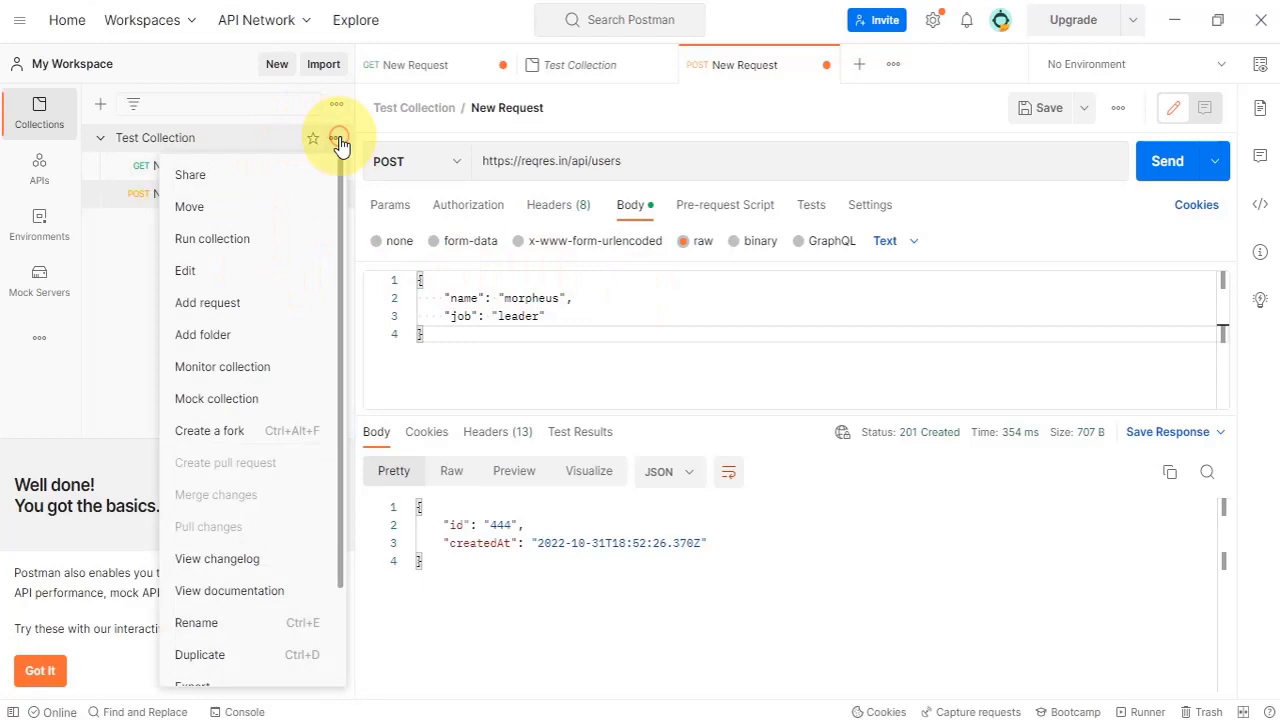
left_click(249, 302)
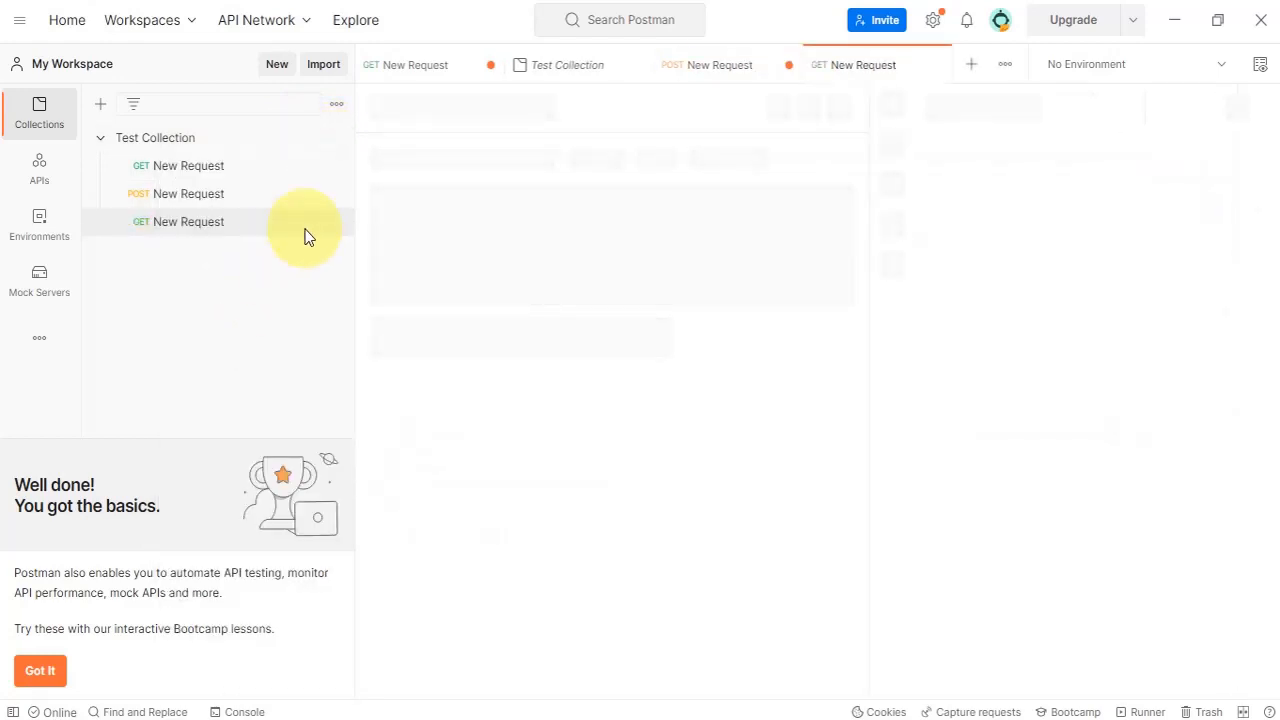
left_click(459, 165)
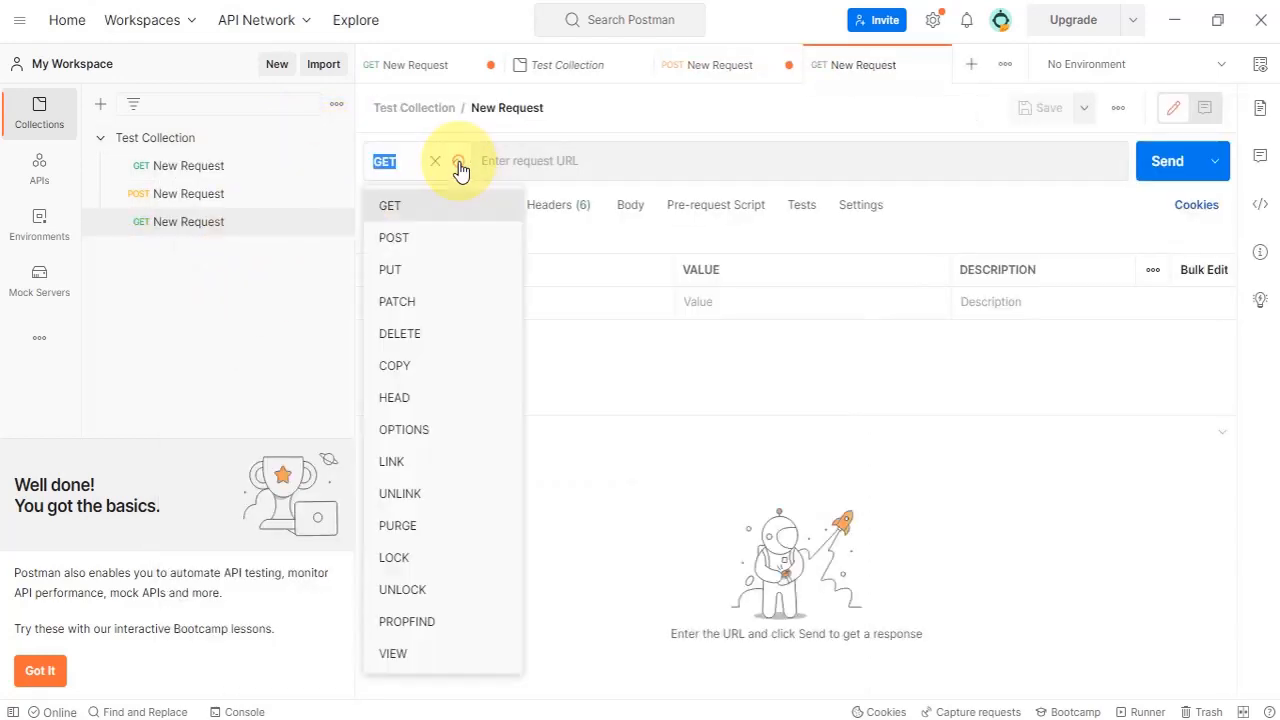
left_click(441, 273)
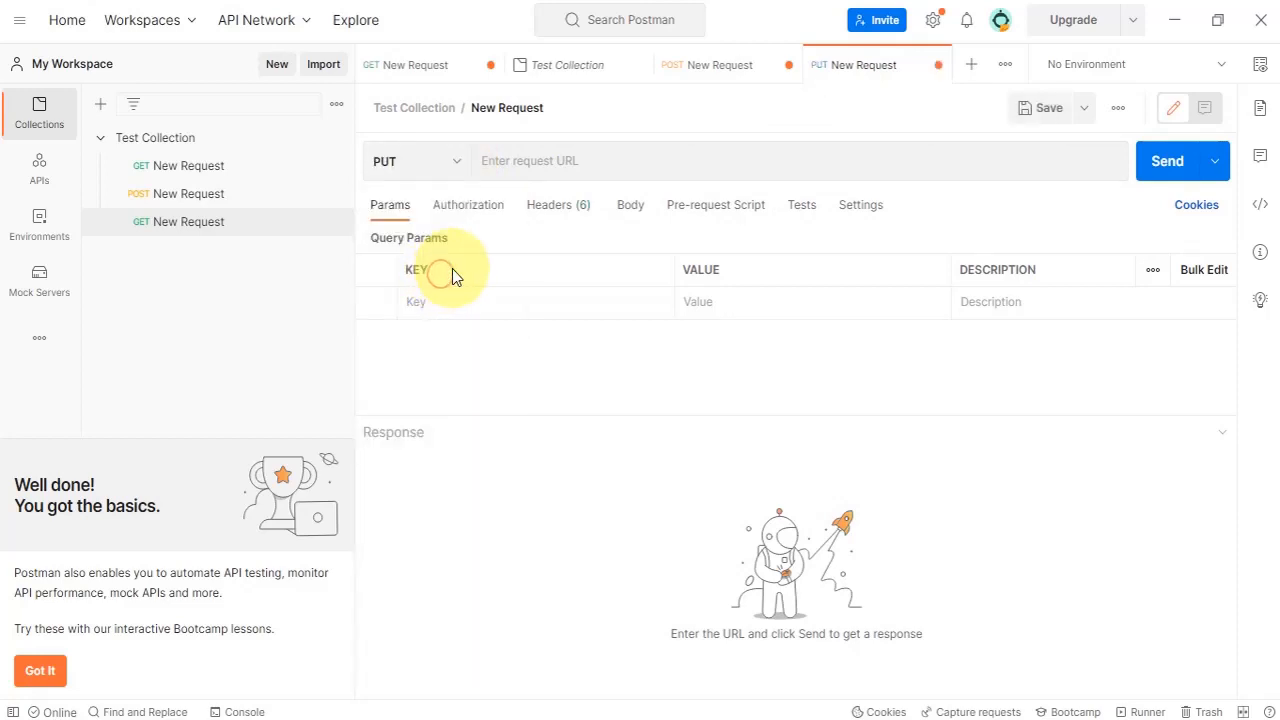
left_click(524, 156)
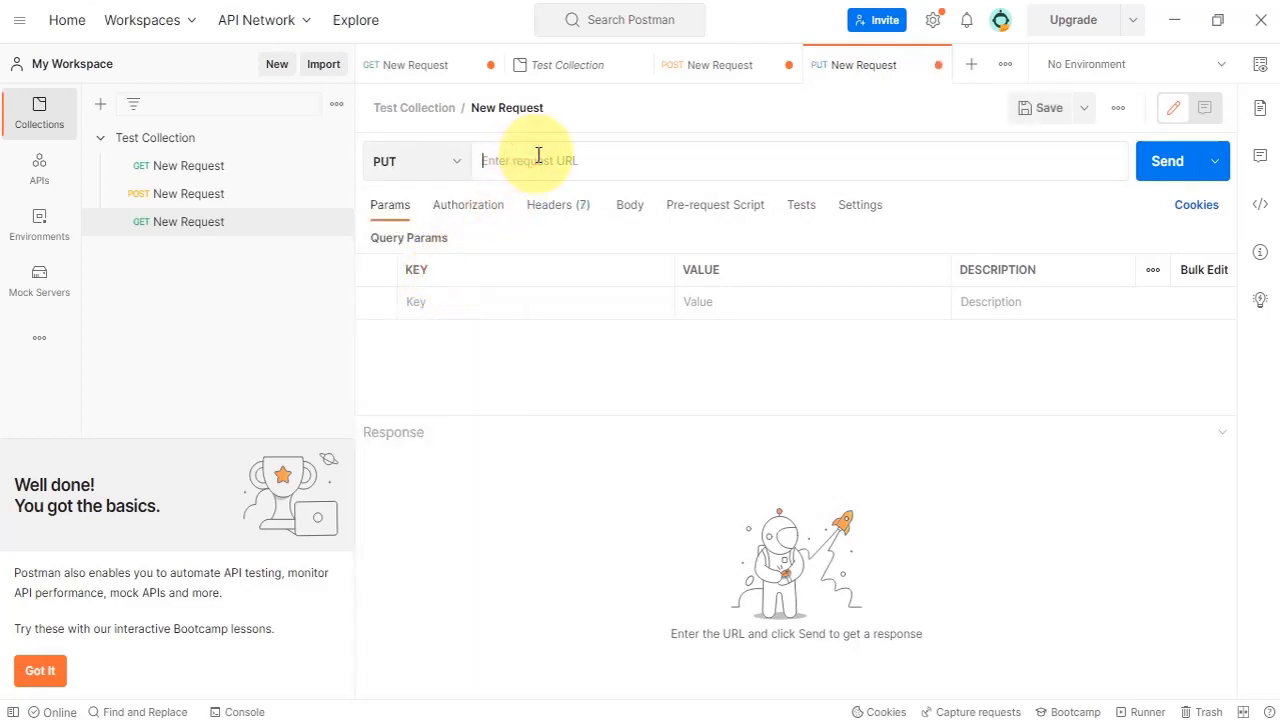
key("ctrl+v")
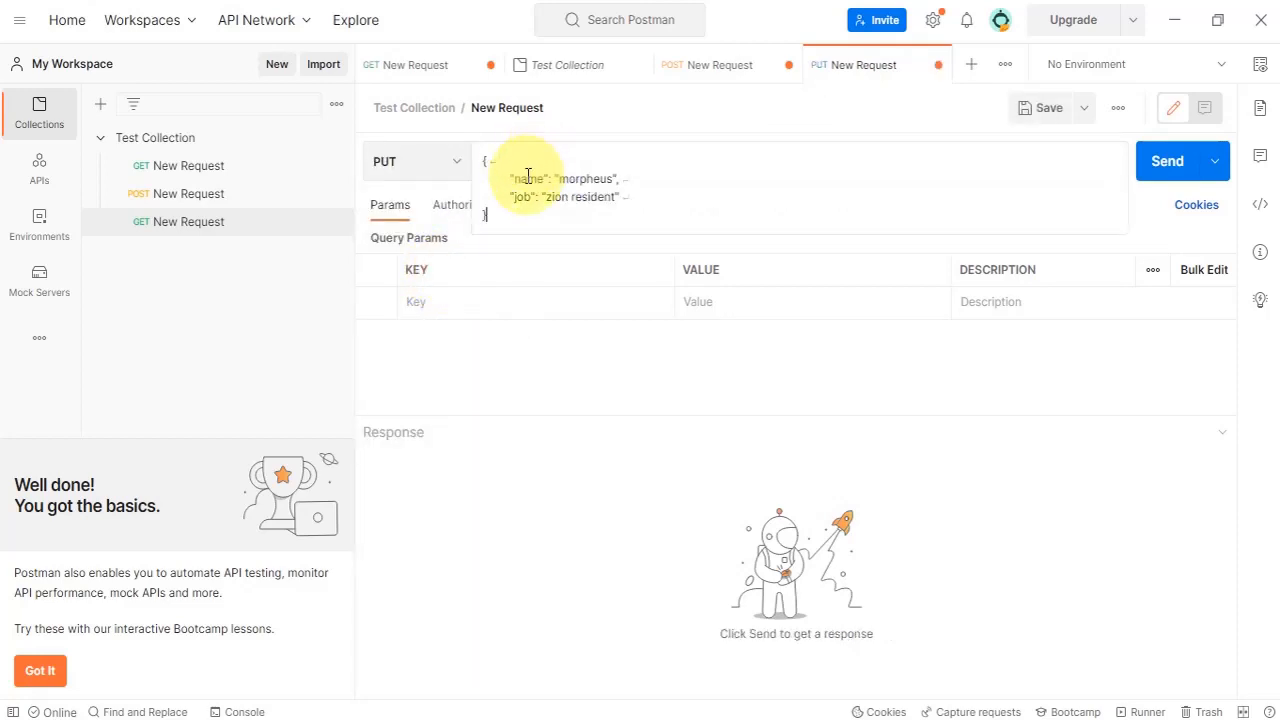
key("ctrl+z")
key("alt+Tab")
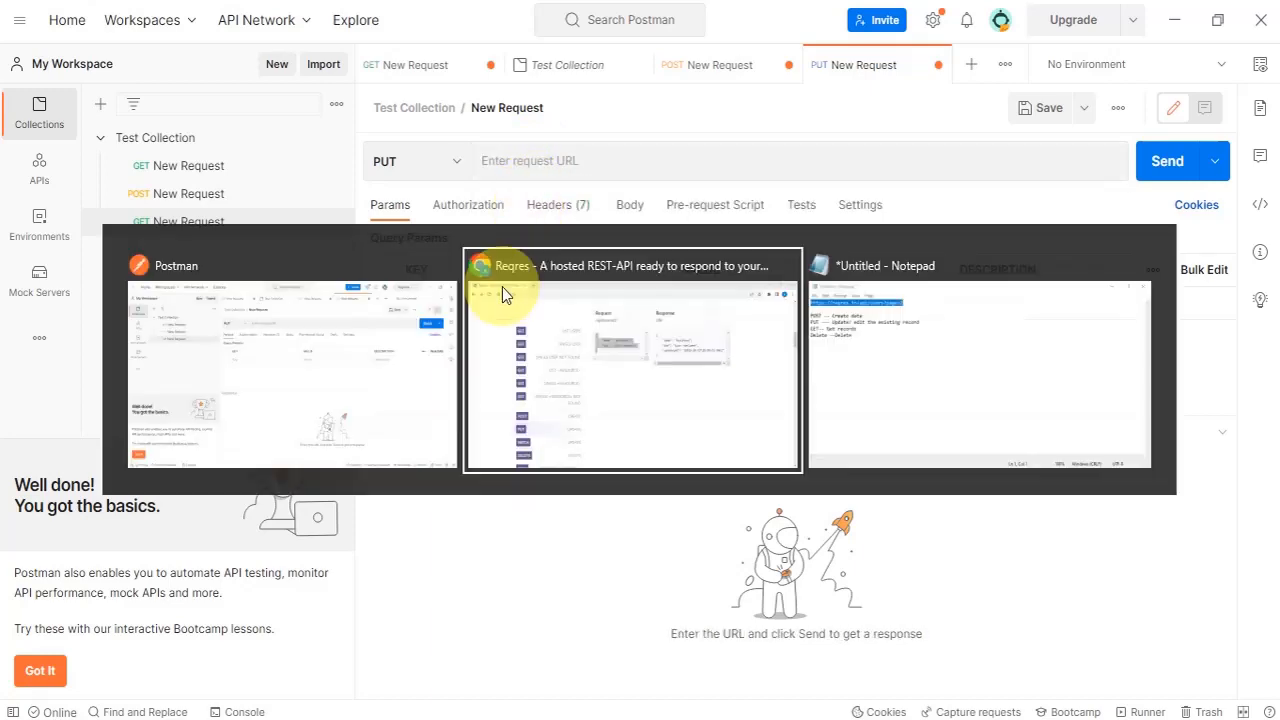
left_click(166, 48)
key("ctrl+c")
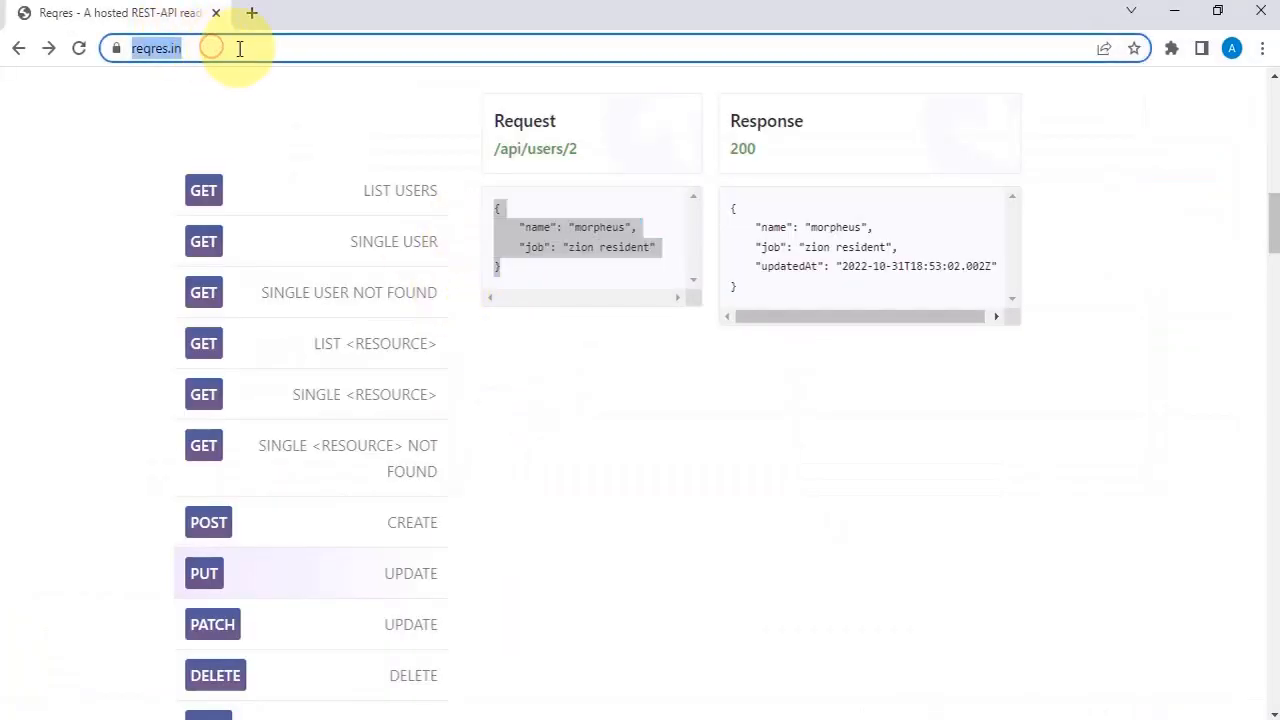
left_click(268, 93)
key("alt+Tab")
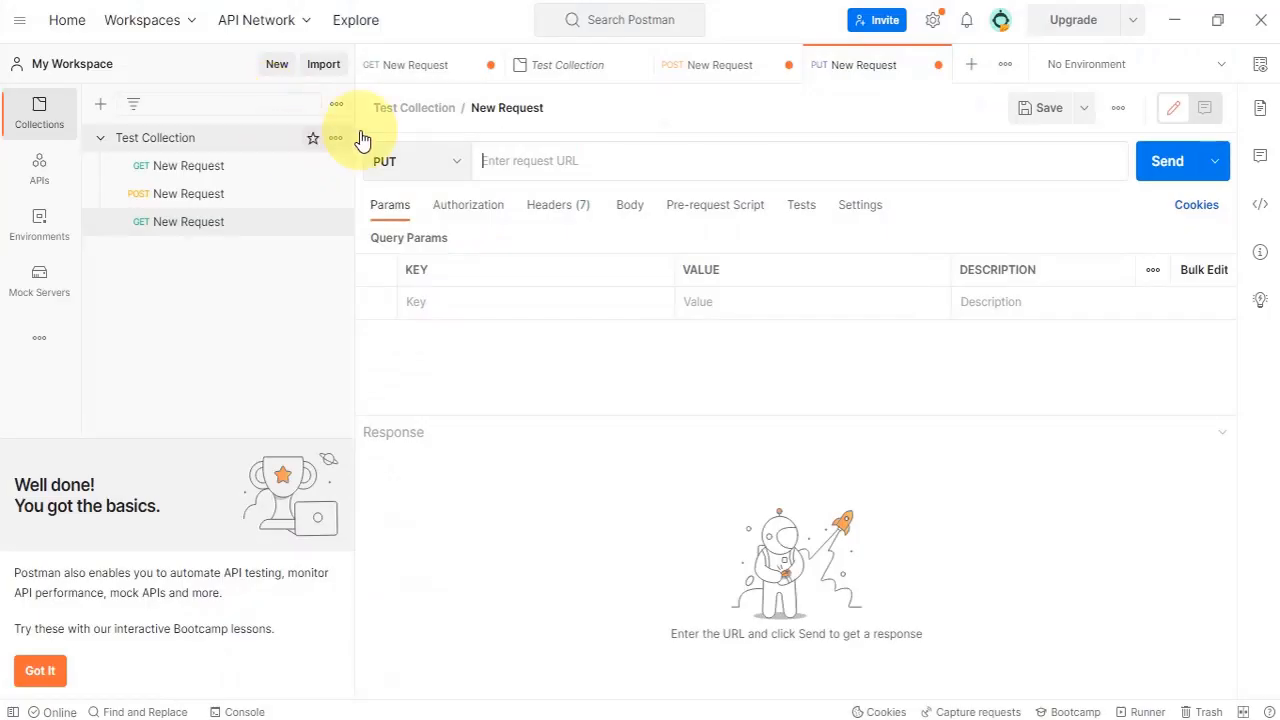
left_click(503, 166)
key("ctrl+v")
key("alt+Tab")
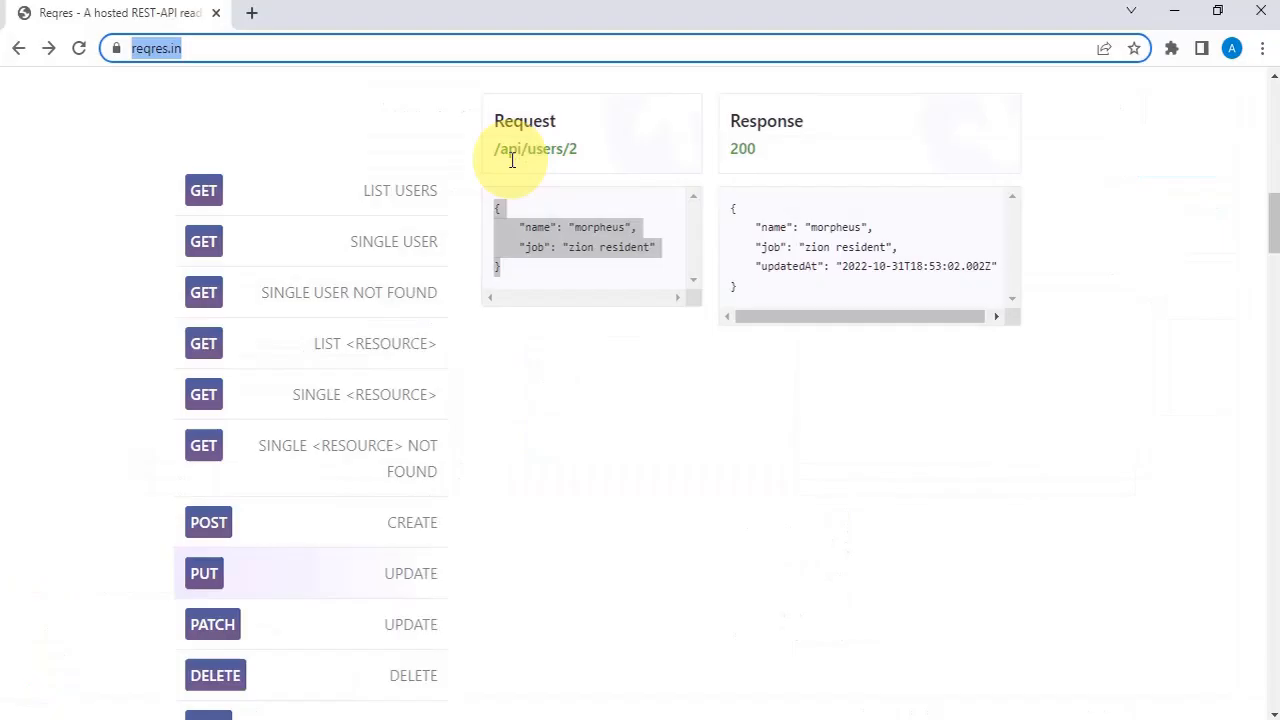
left_click(591, 407)
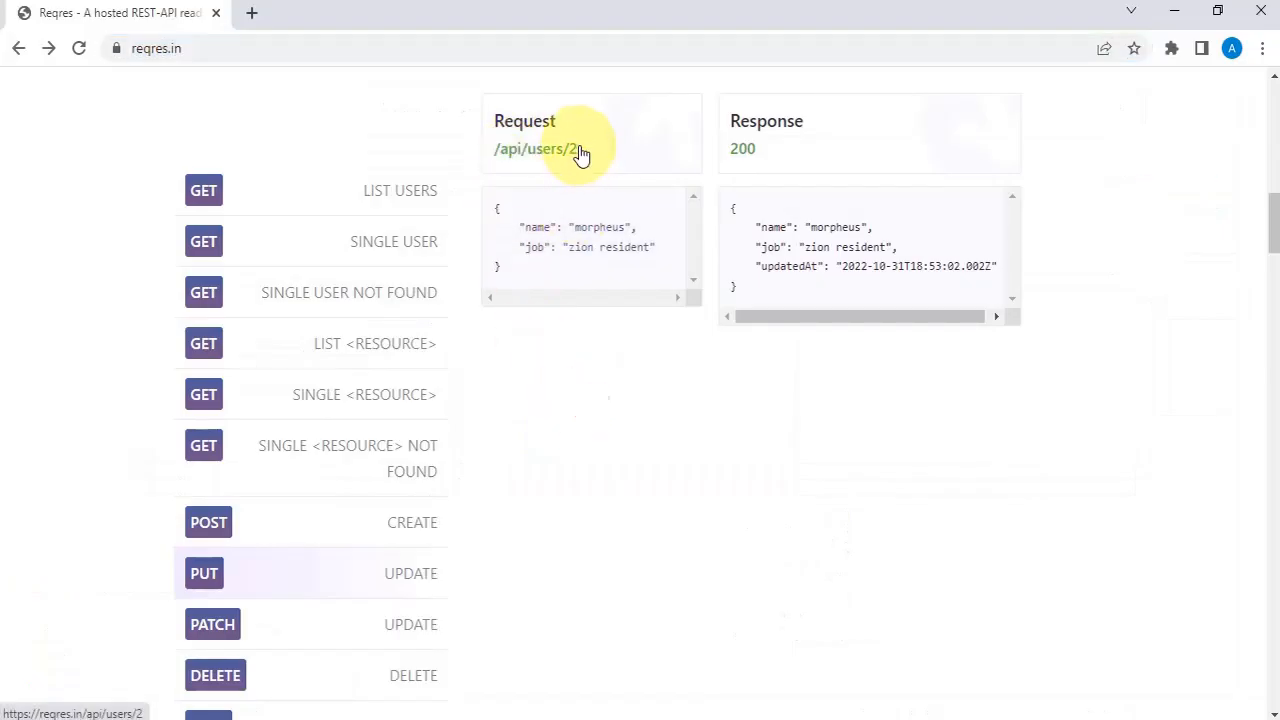
left_click_drag(577, 148, 509, 157)
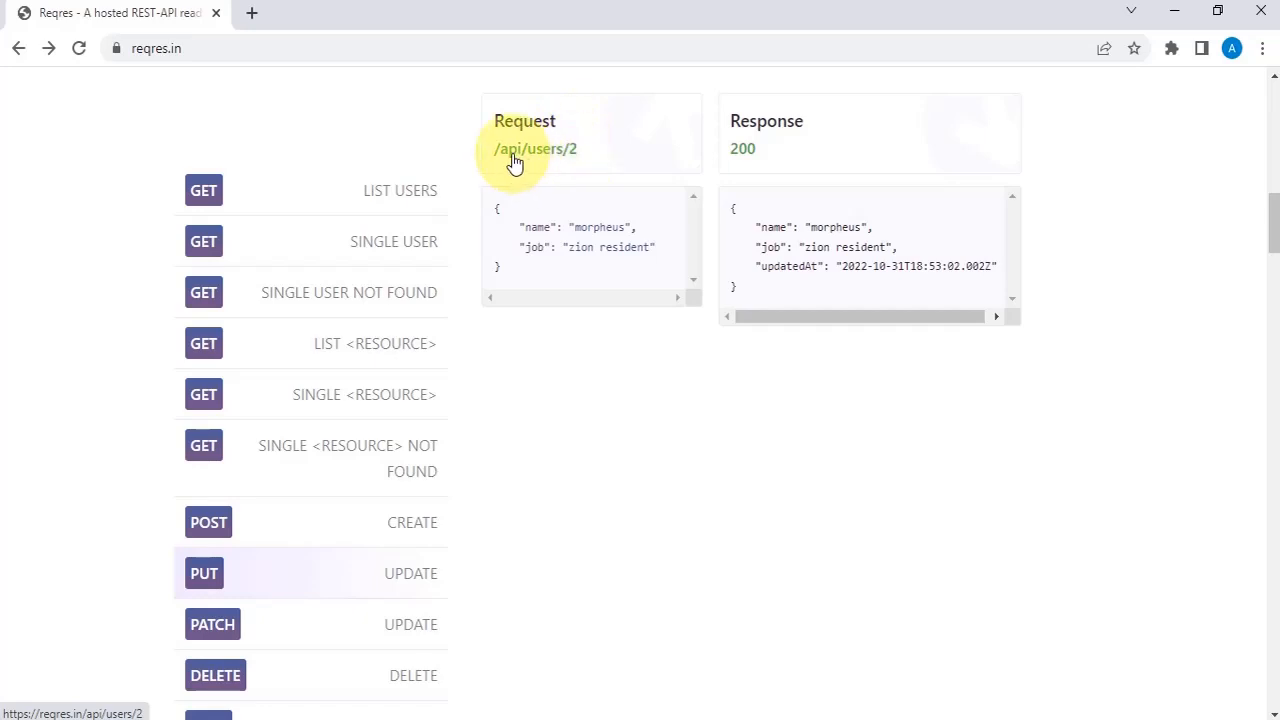
key("alt+Tab")
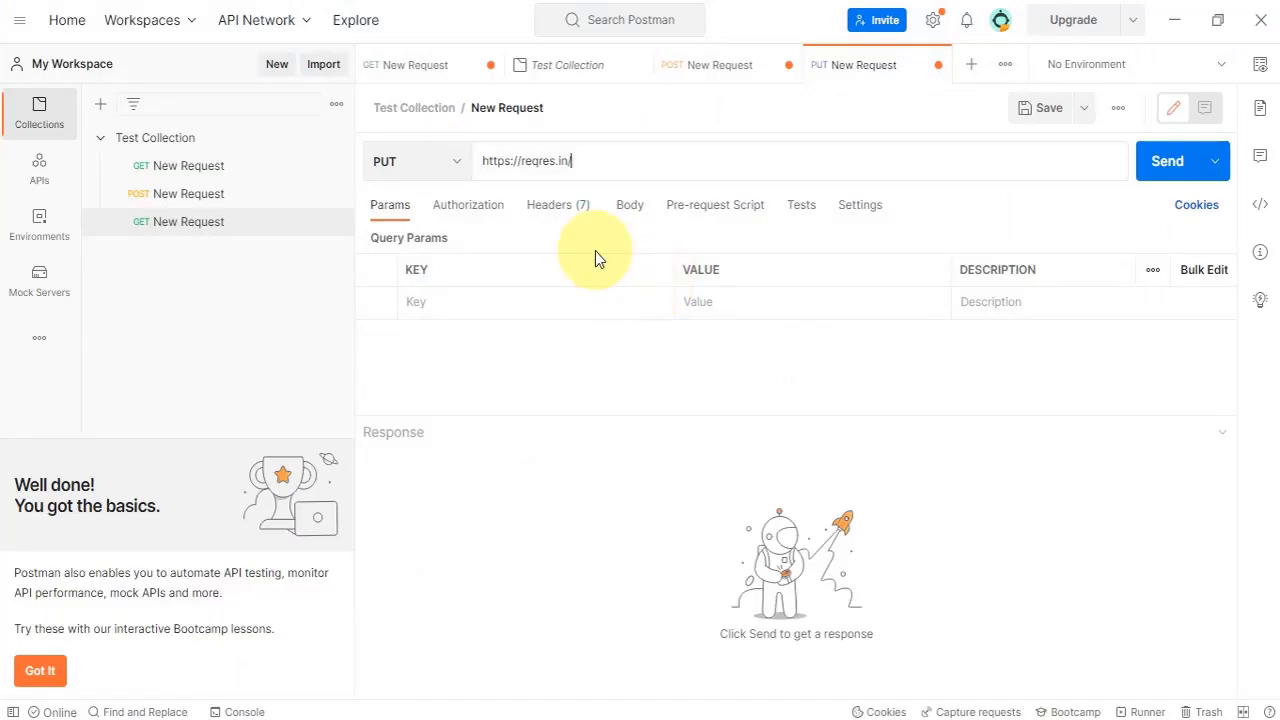
type("api/")
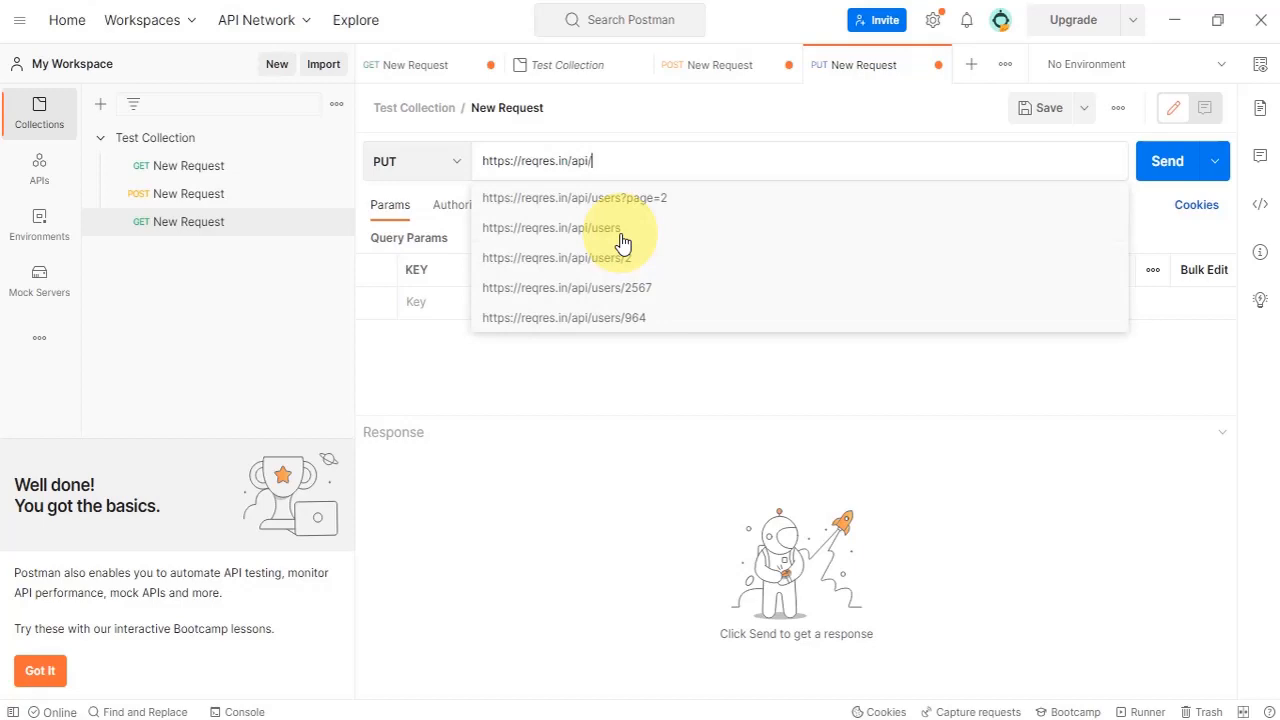
left_click(612, 258)
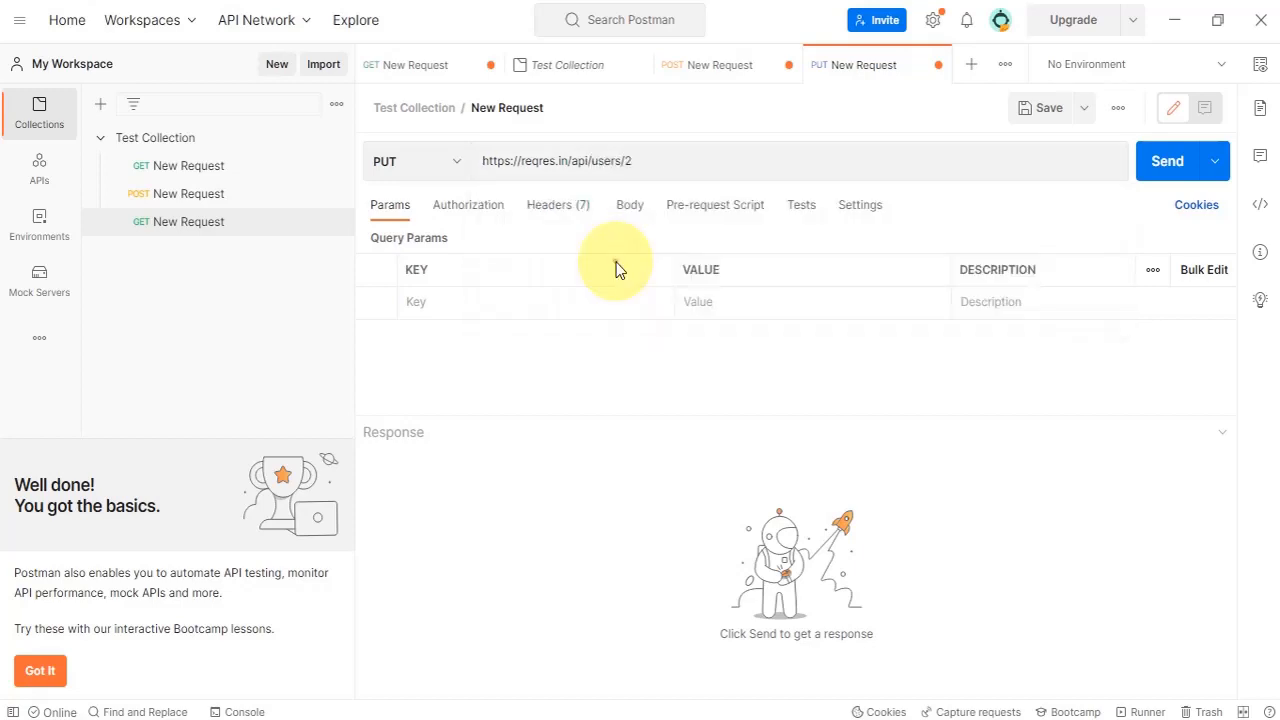
- Set the PUT request's body to raw and paste the Reqres sample JSON from Chrome with name "morpheus" and job "zion resident"
left_click(634, 201)
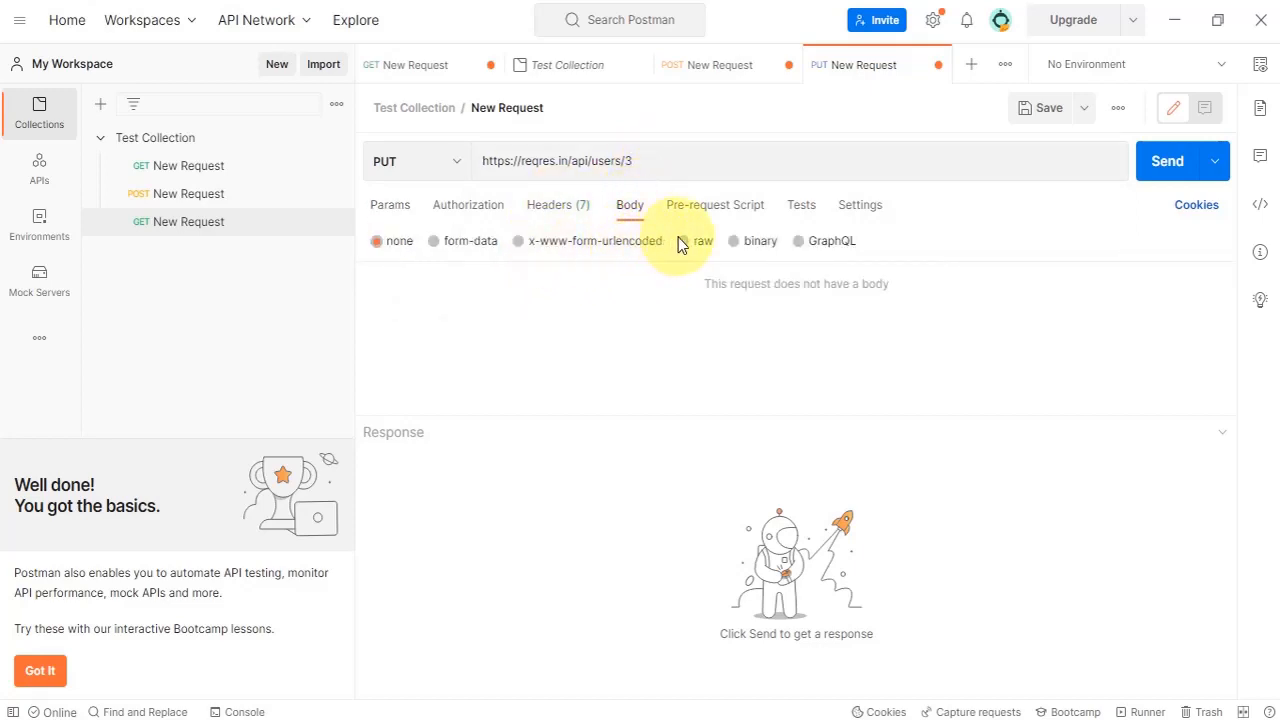
left_click(681, 241)
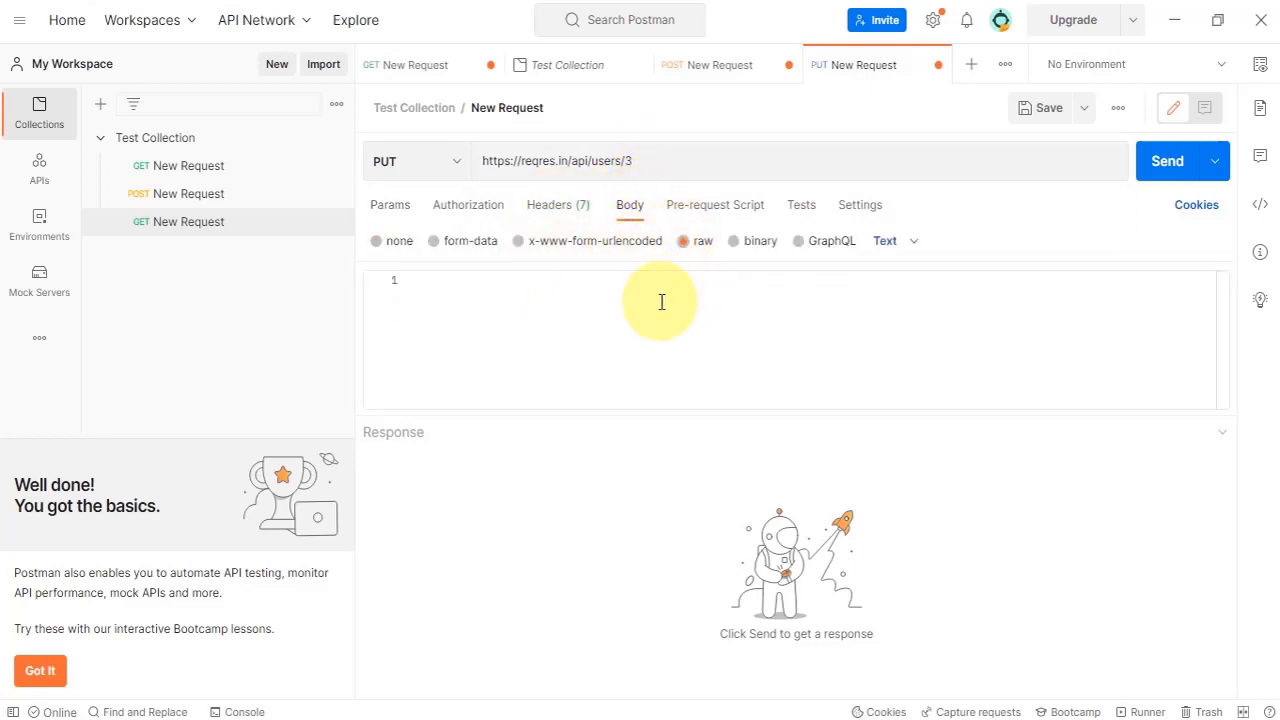
double_click(630, 161)
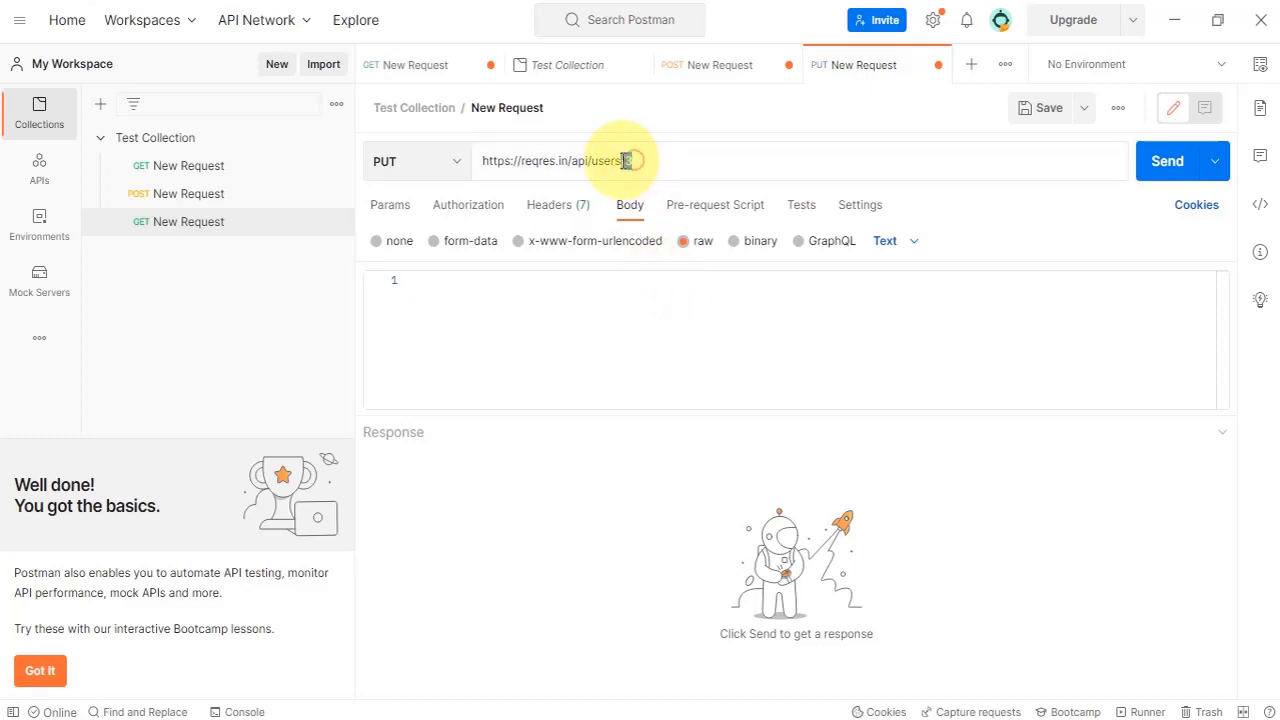
left_click(643, 287)
key("alt+Tab")
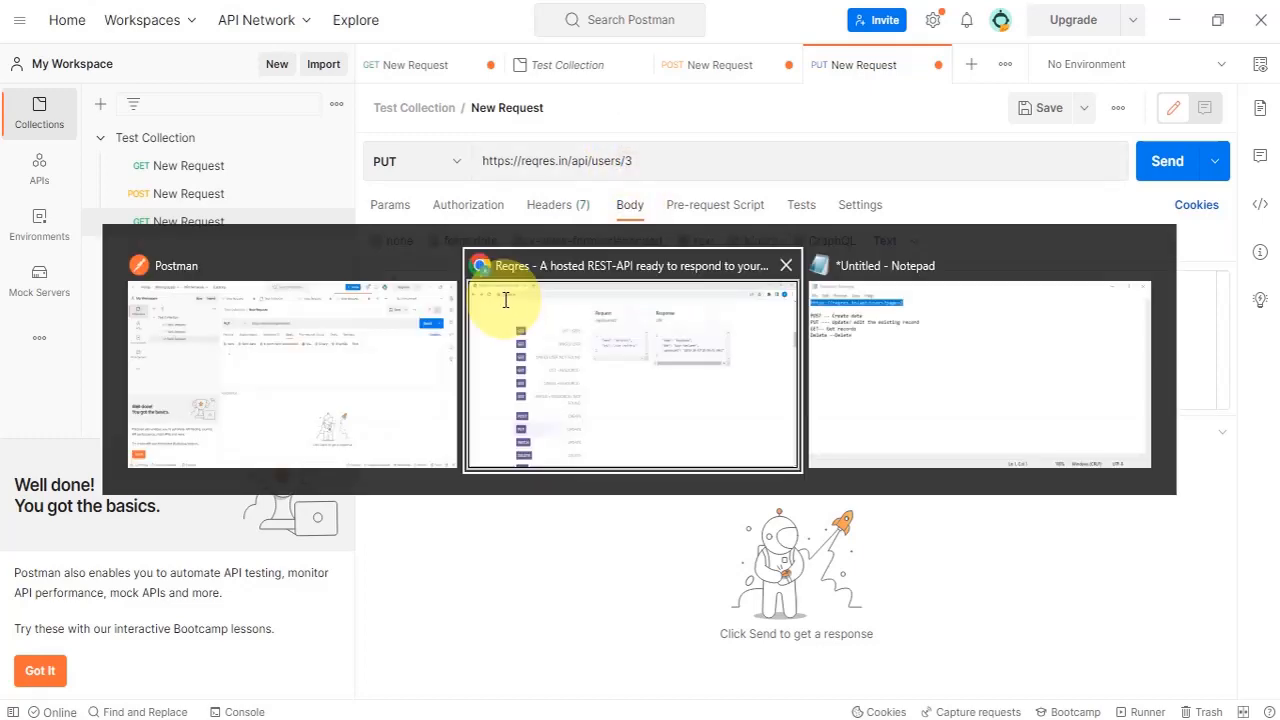
left_click_drag(502, 262, 498, 208)
key("ctrl+c")
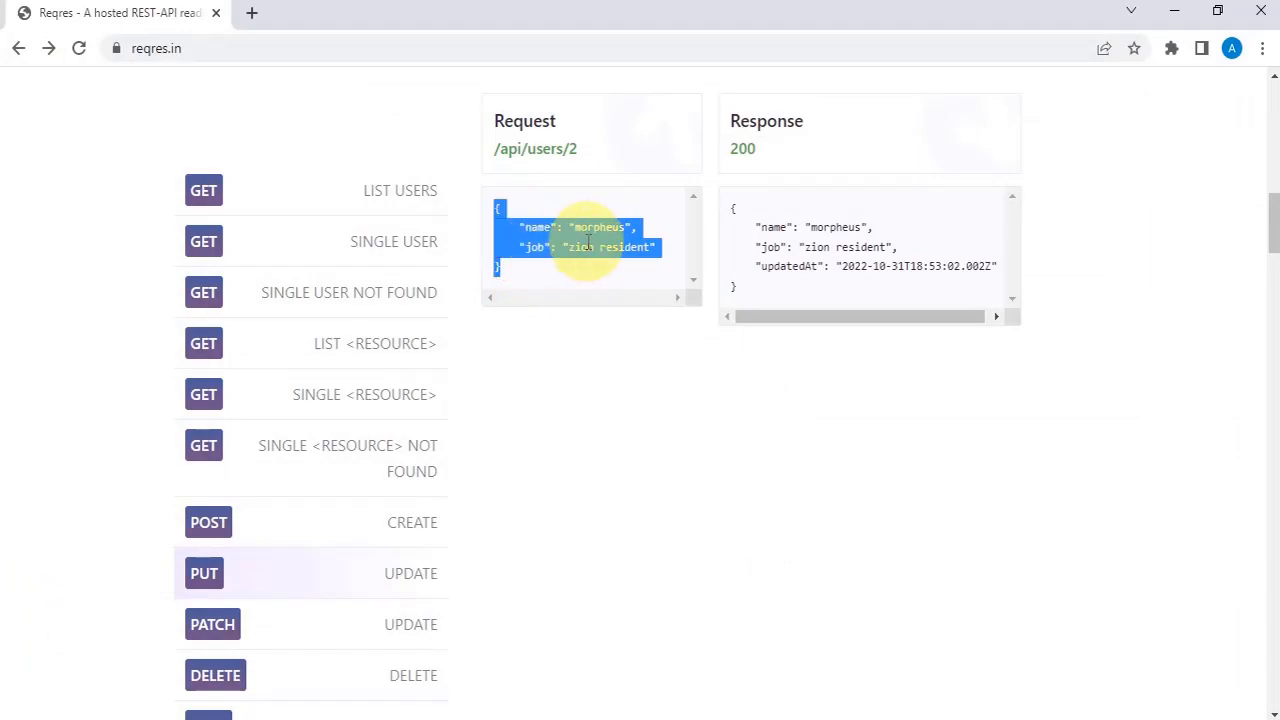
key("alt+Tab")
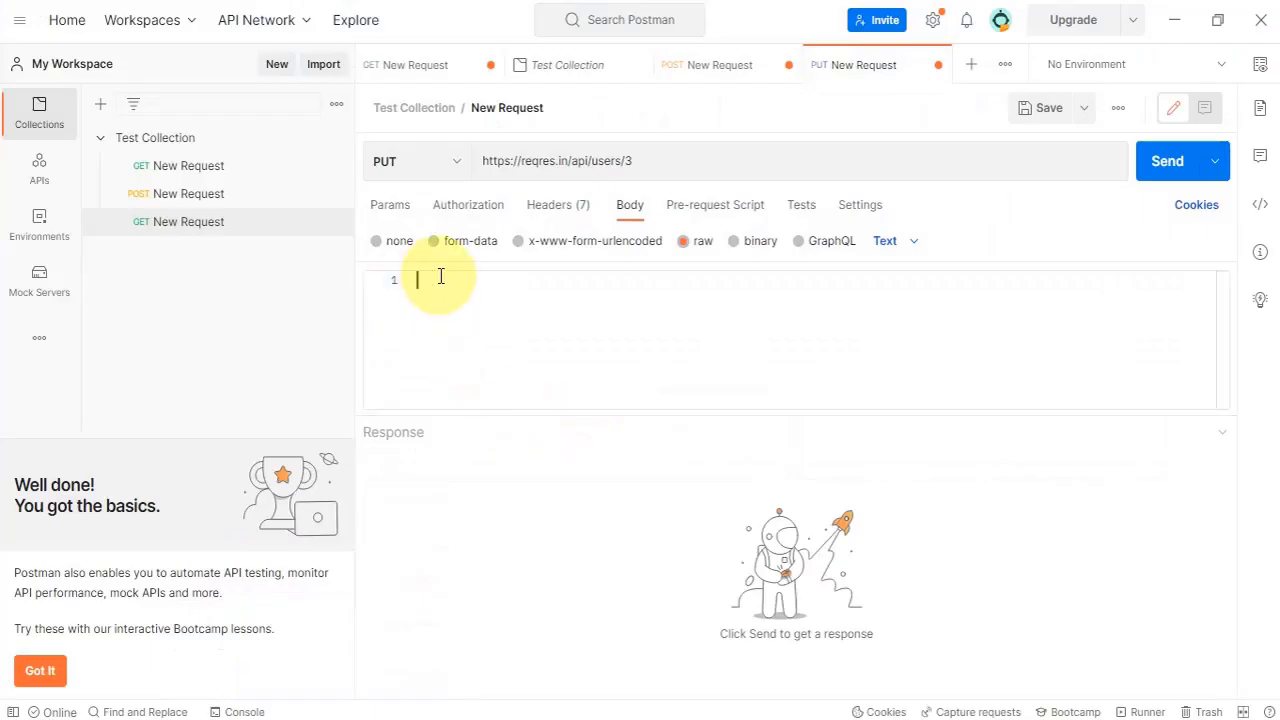
key("ctrl+v")
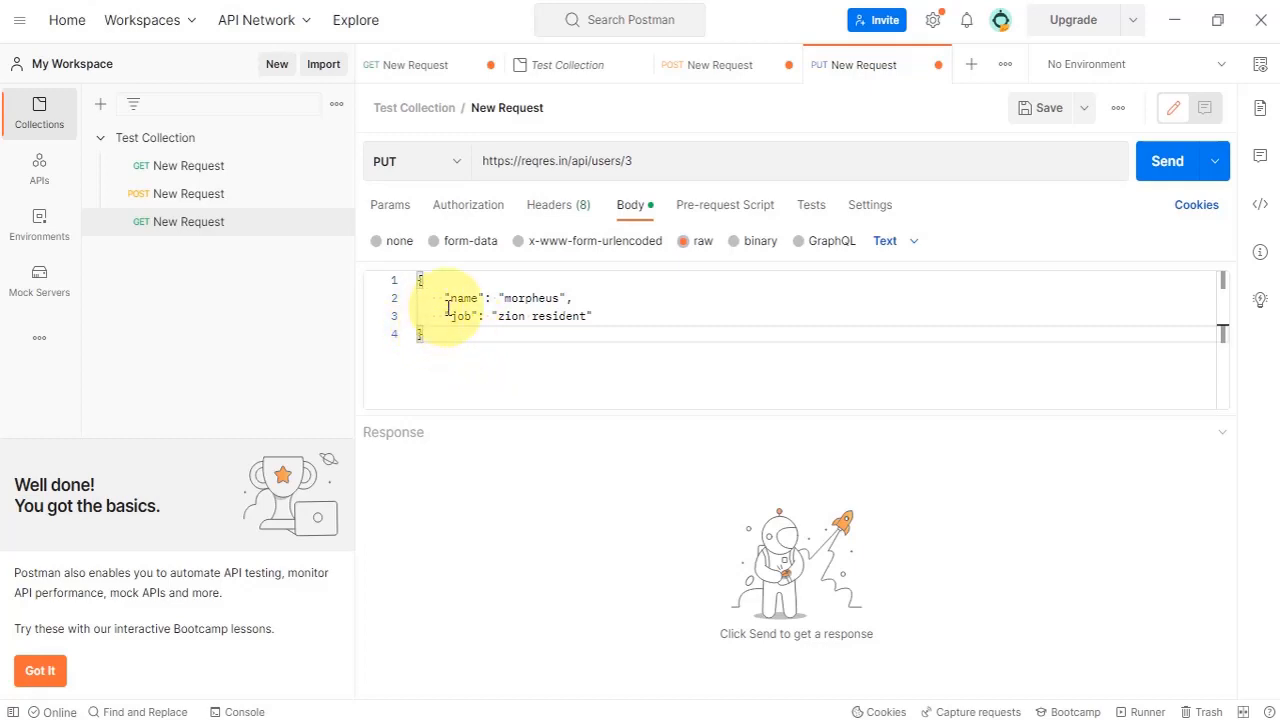
- Save and send the PUT request, and examine the updatedAt field in the response body
left_click(1030, 110)
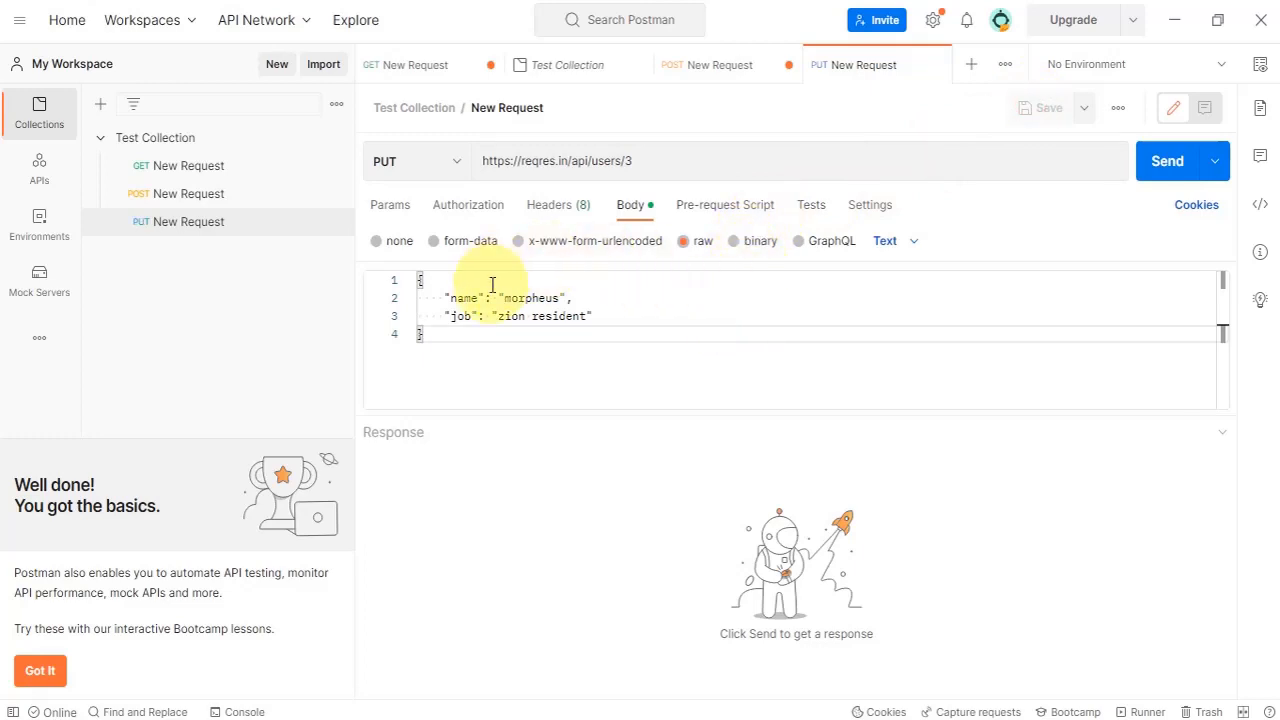
left_click(1168, 163)
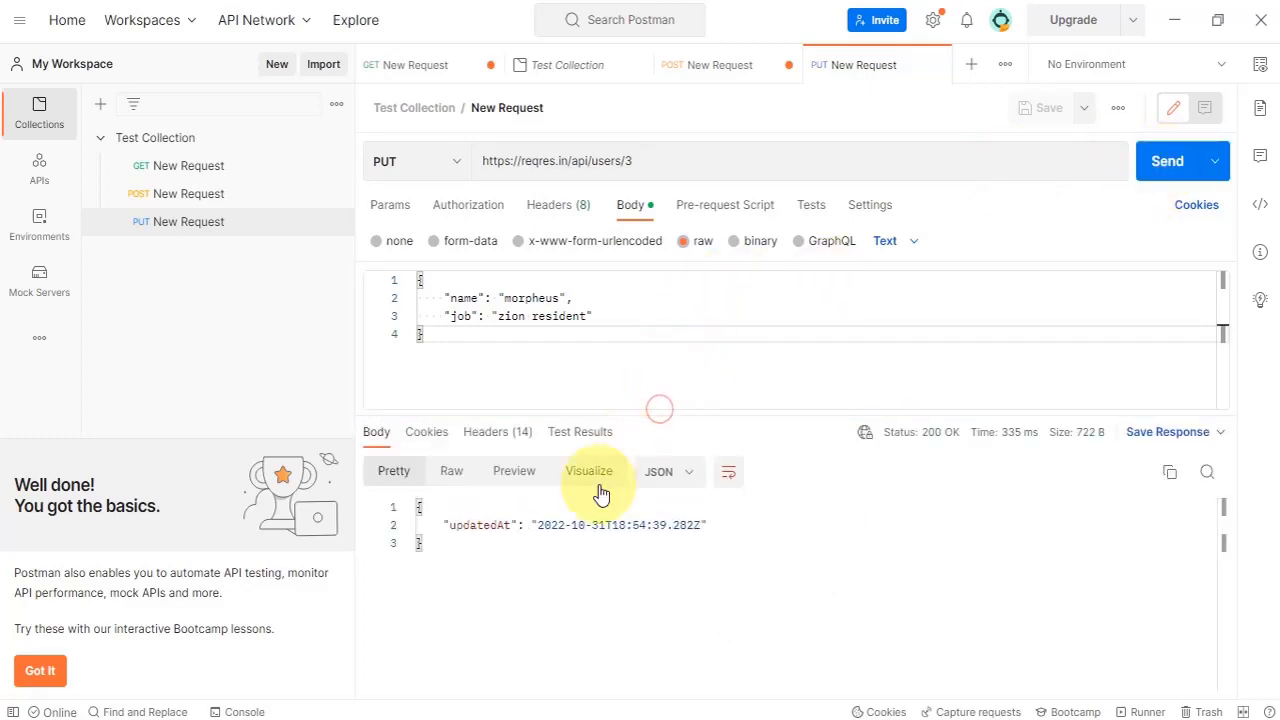
left_click_drag(434, 525, 706, 524)
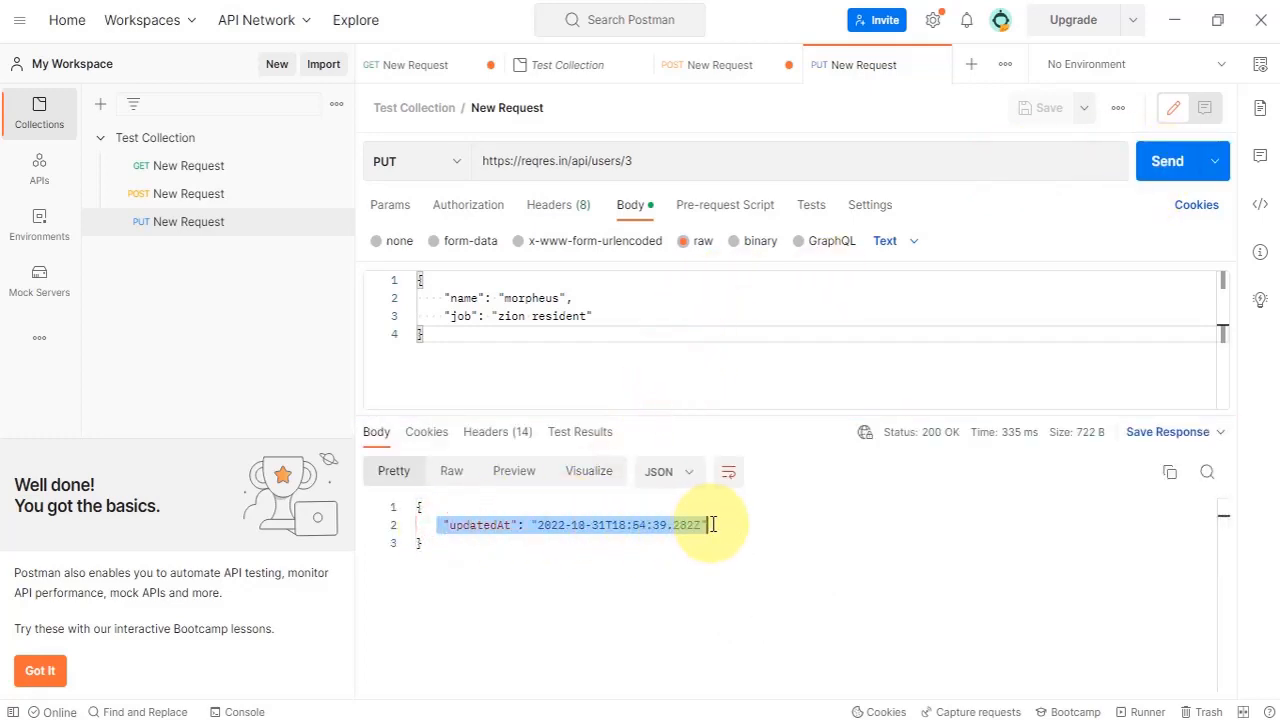
left_click(766, 526)
- Compare the updatedAt field in the Reqres sample response in Chrome with the Postman response
key("alt+Tab")
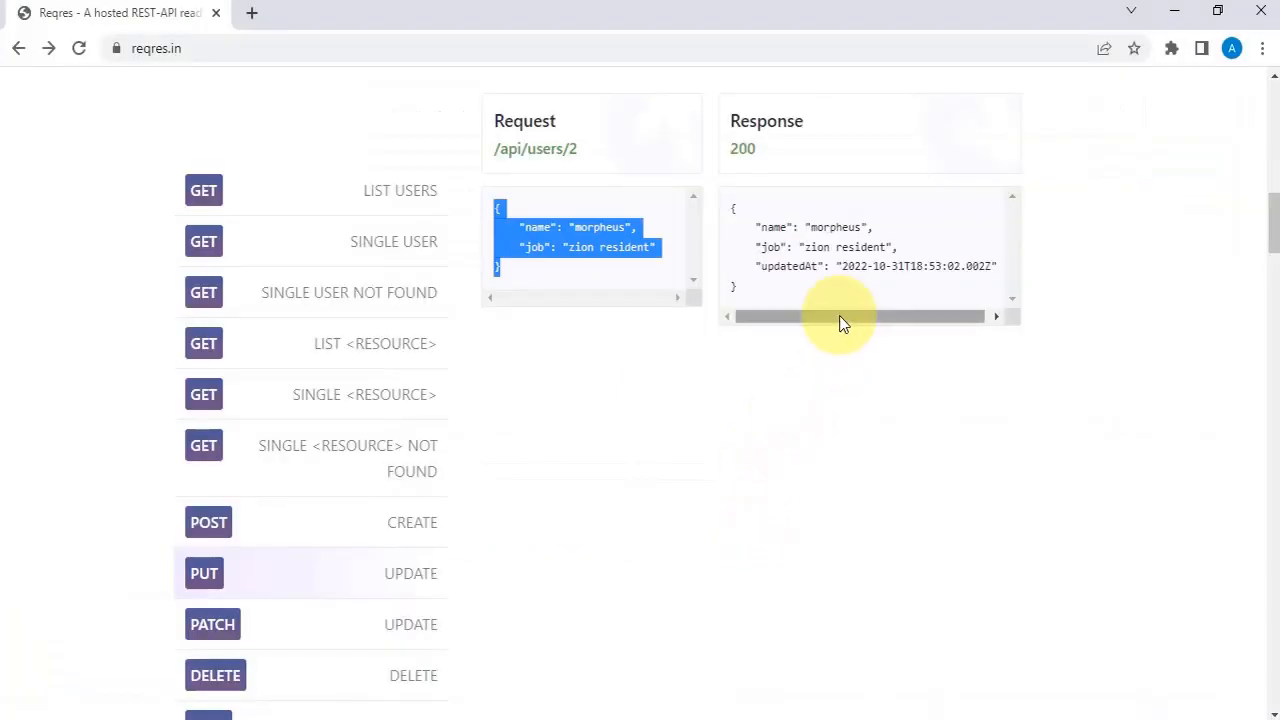
left_click_drag(756, 266, 1003, 268)
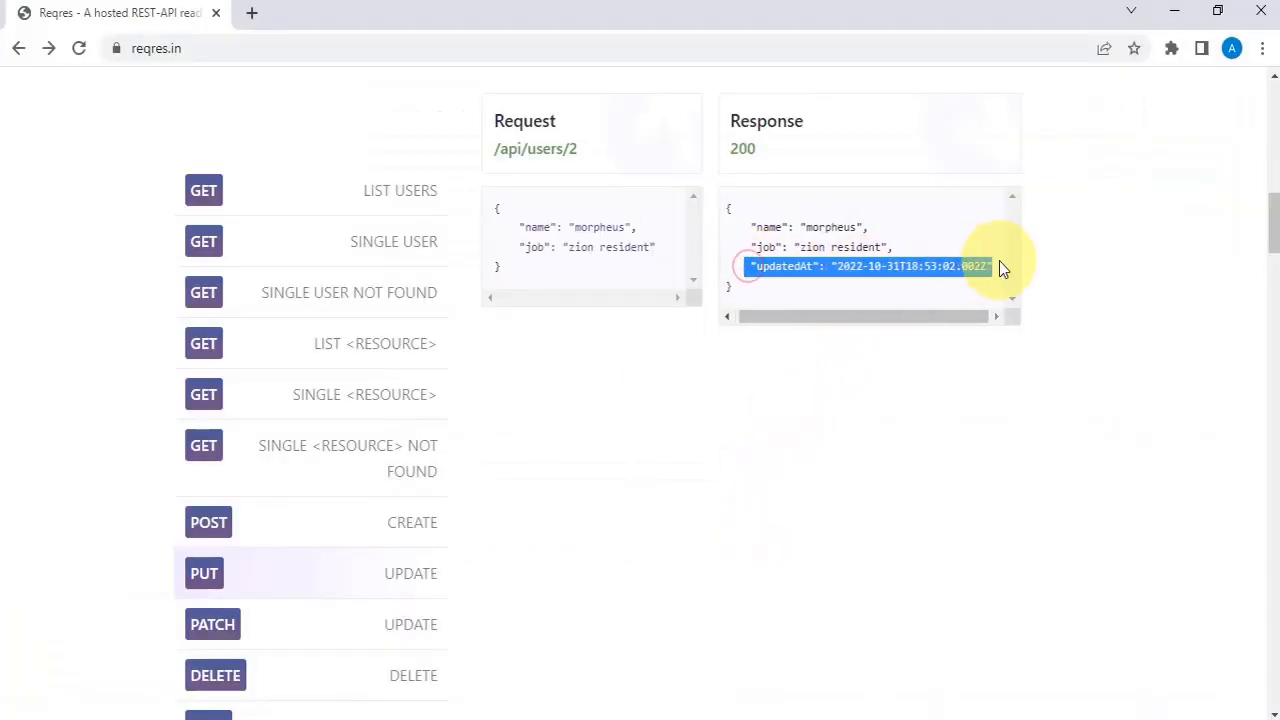
left_click(897, 487)
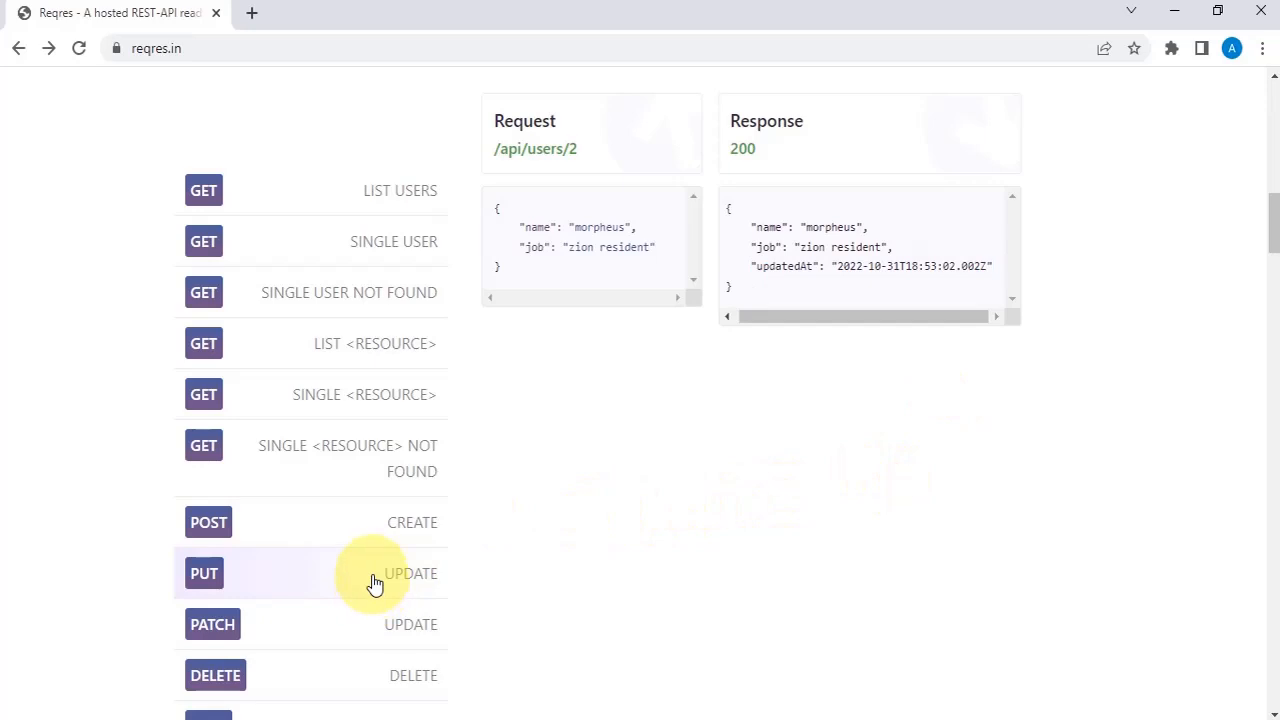
key("alt+Tab")
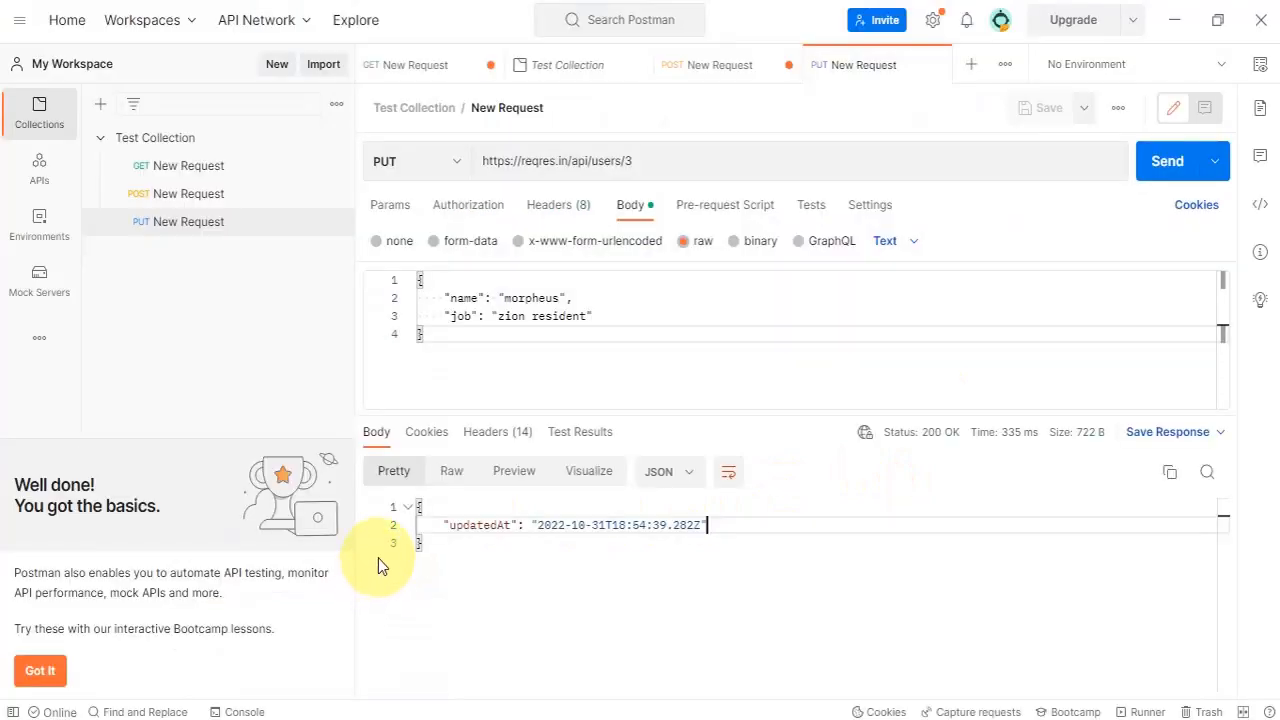
left_click(528, 604)
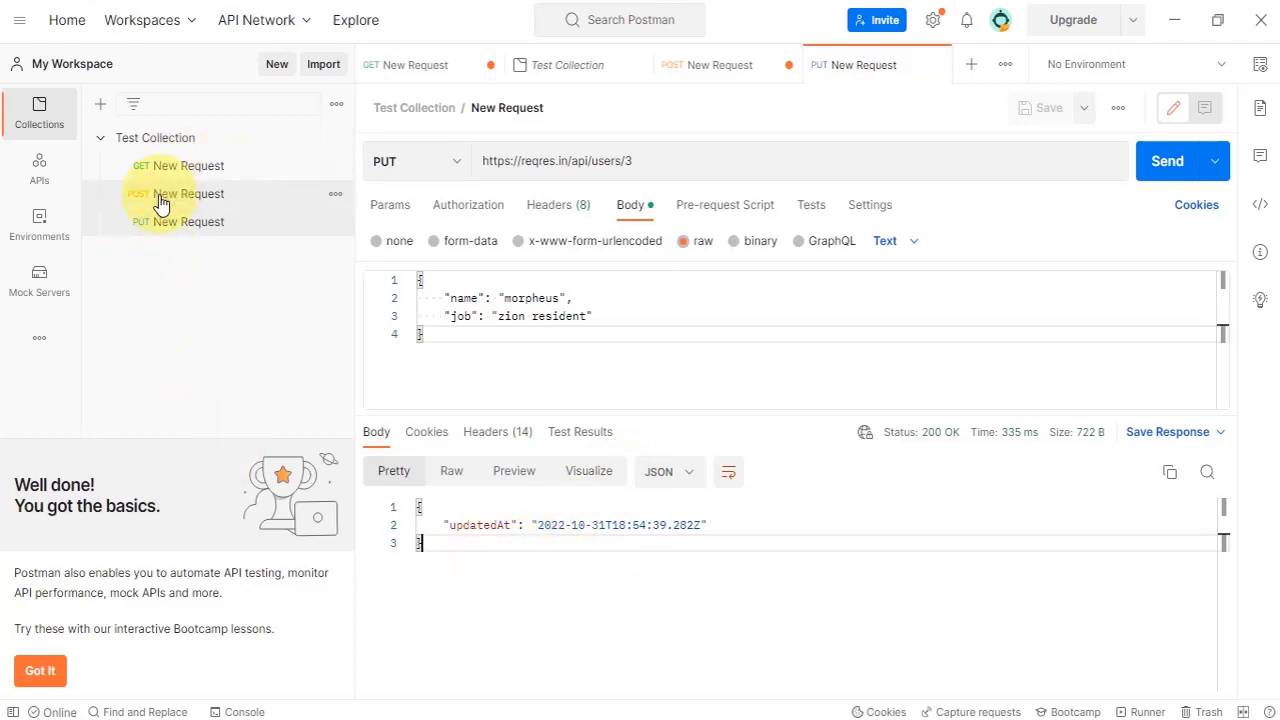
- Open the DELETE sample on Reqres in Chrome and examine its request path and response code
key("alt+Tab")
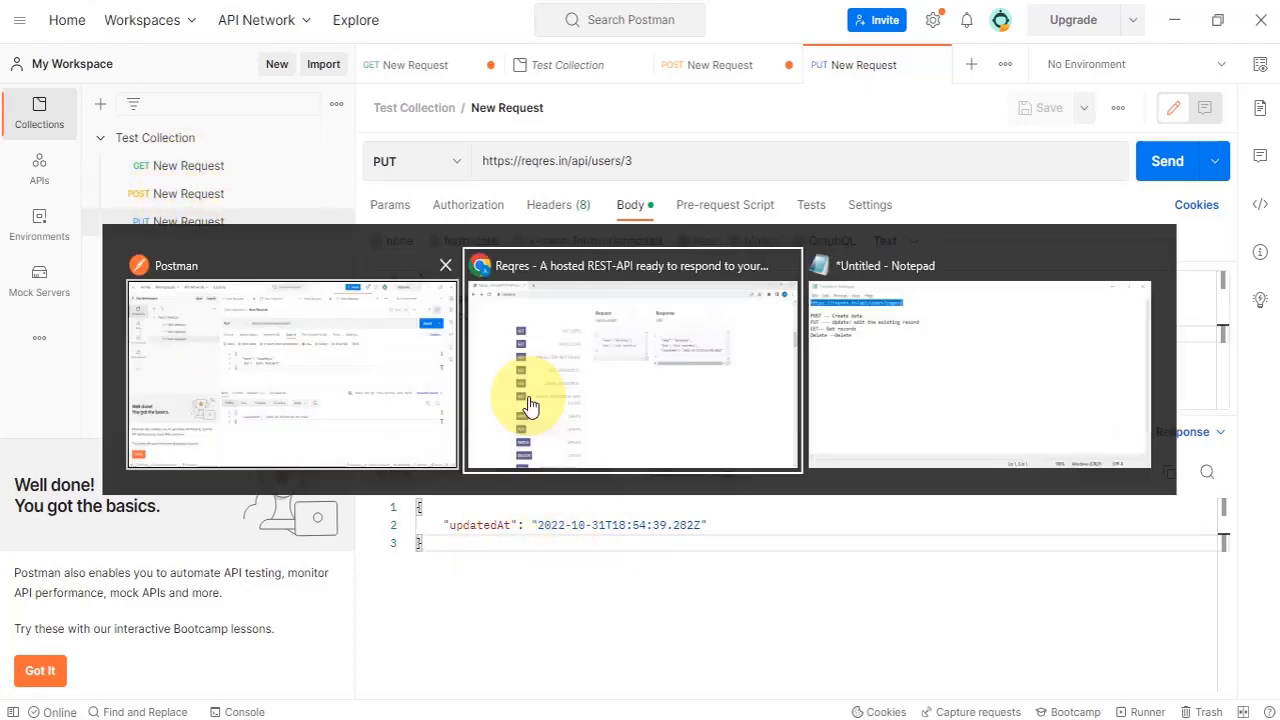
scroll(335, 525, "down", 2)
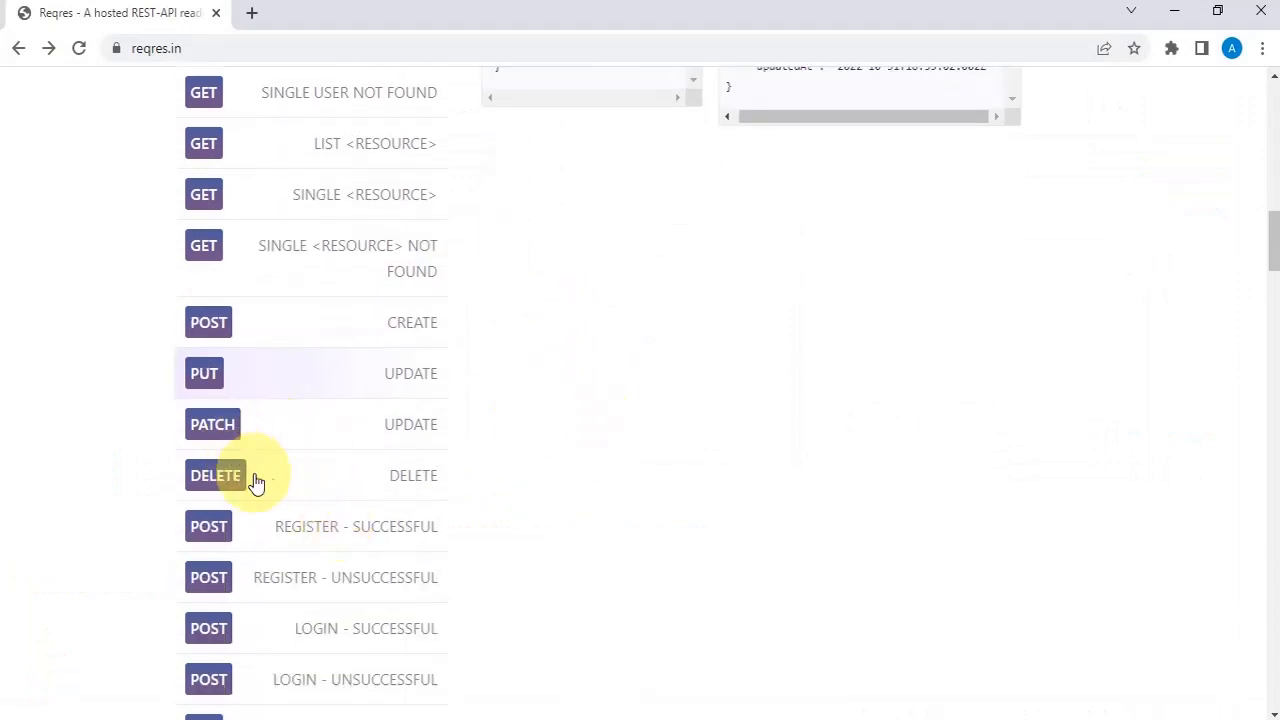
left_click(375, 486)
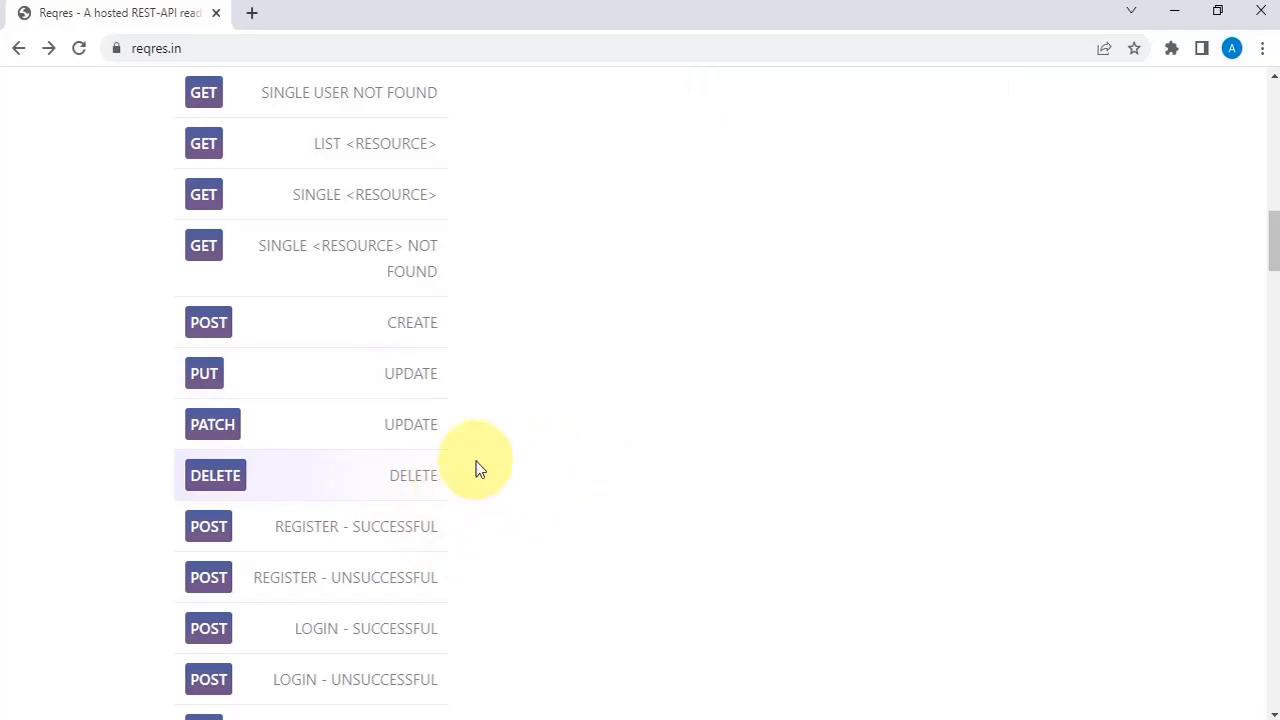
scroll(633, 428, "up", 3)
scroll(635, 425, "up", 1)
left_click_drag(589, 346, 499, 347)
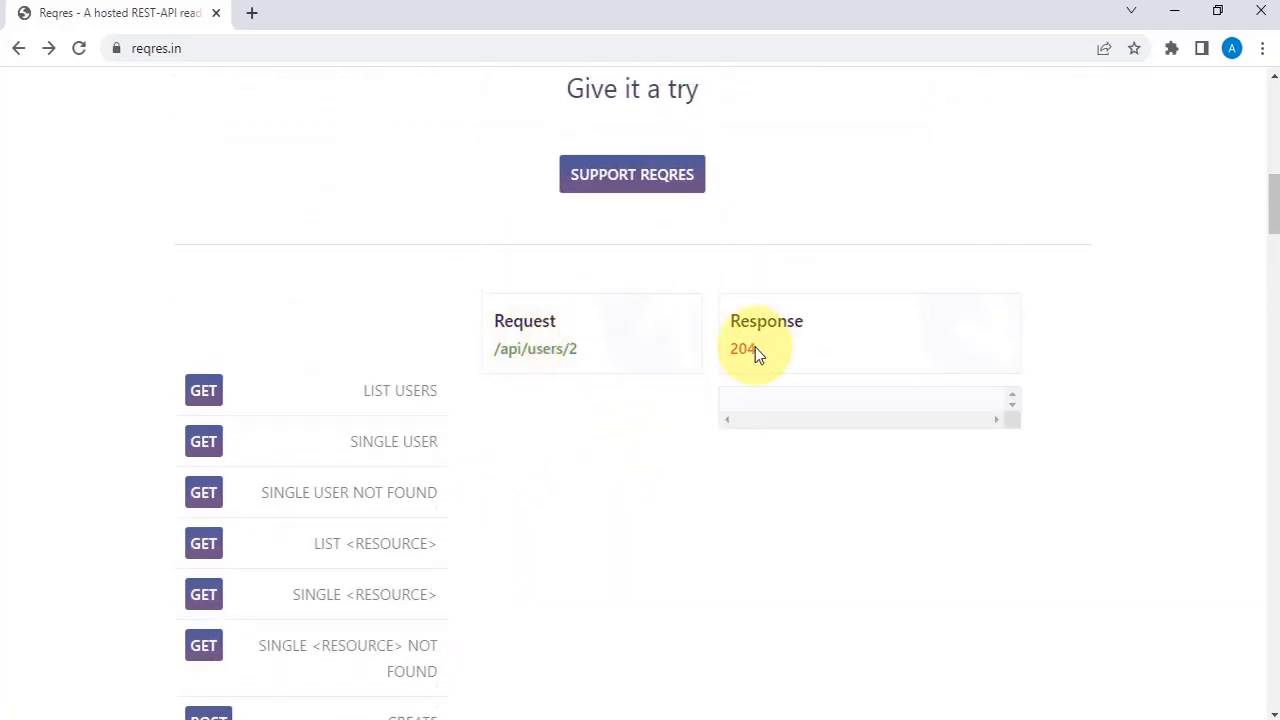
left_click_drag(755, 347, 731, 347)
left_click_drag(728, 317, 734, 345)
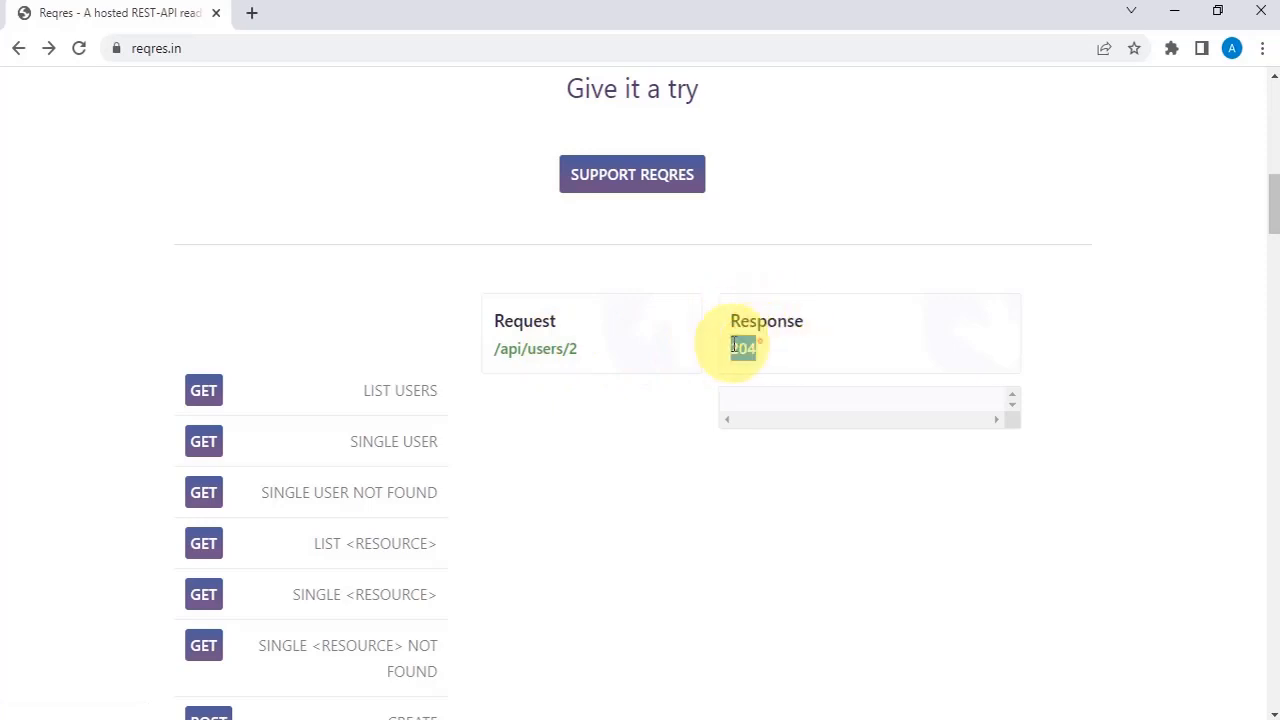
left_click(675, 443)
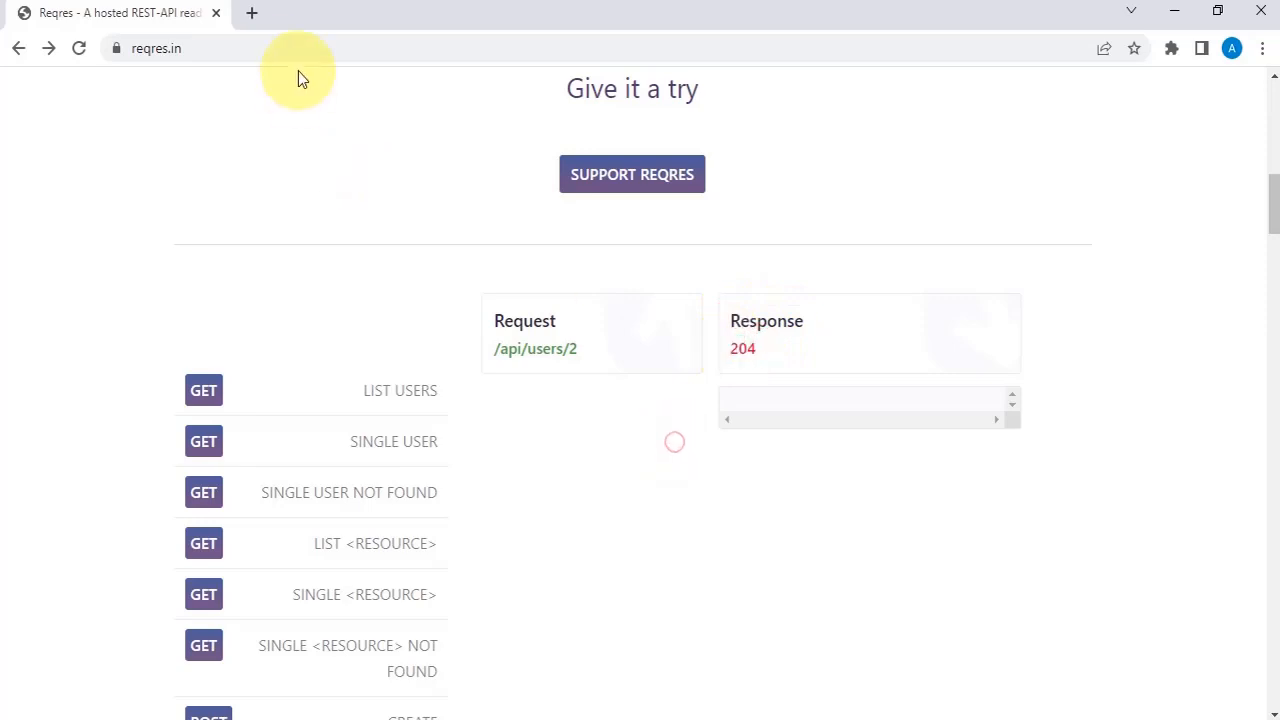
- Search Google for "response code 204" in a new browser tab
left_click(251, 13)
left_click(255, 45)
type("re")
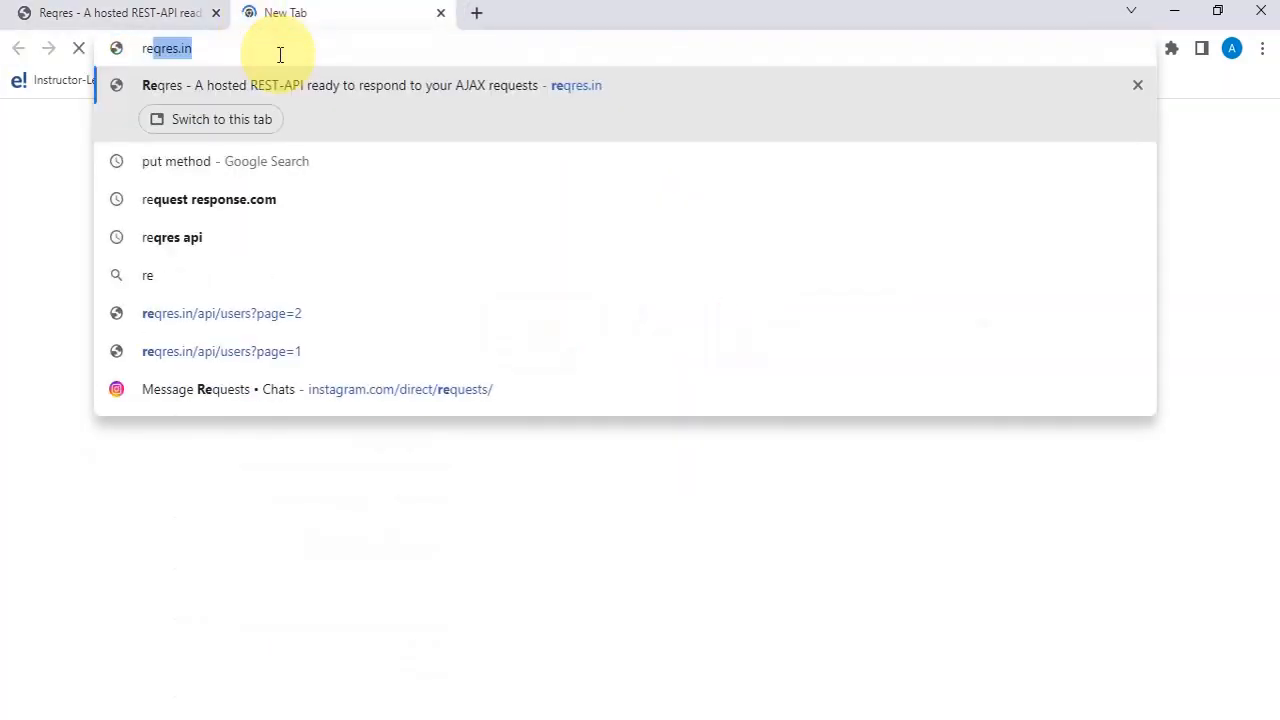
type("spons")
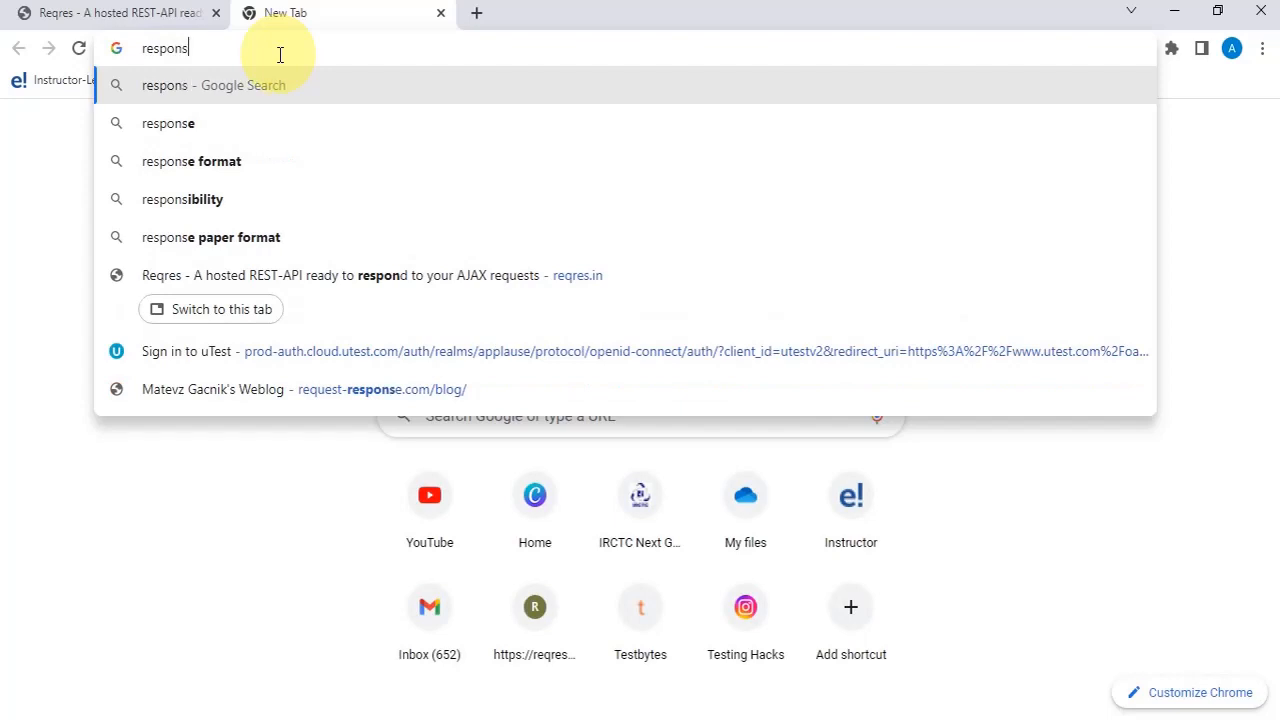
type("e code 204")
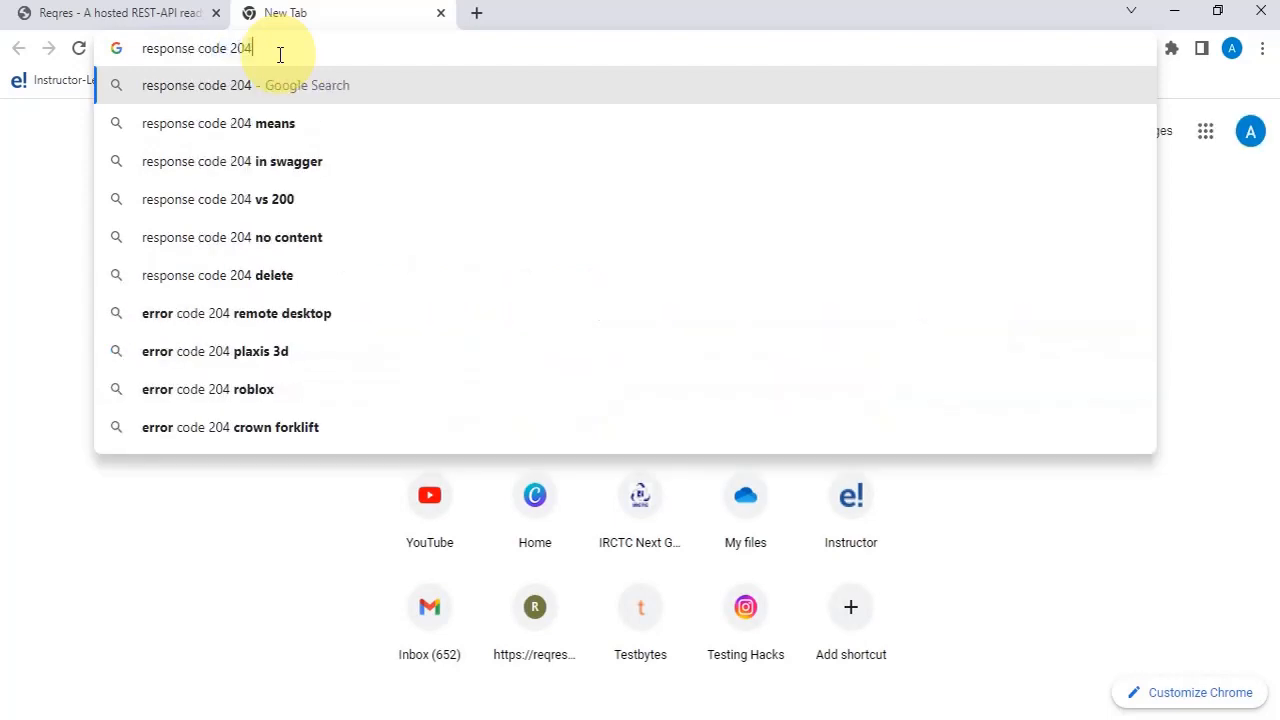
key("Return")
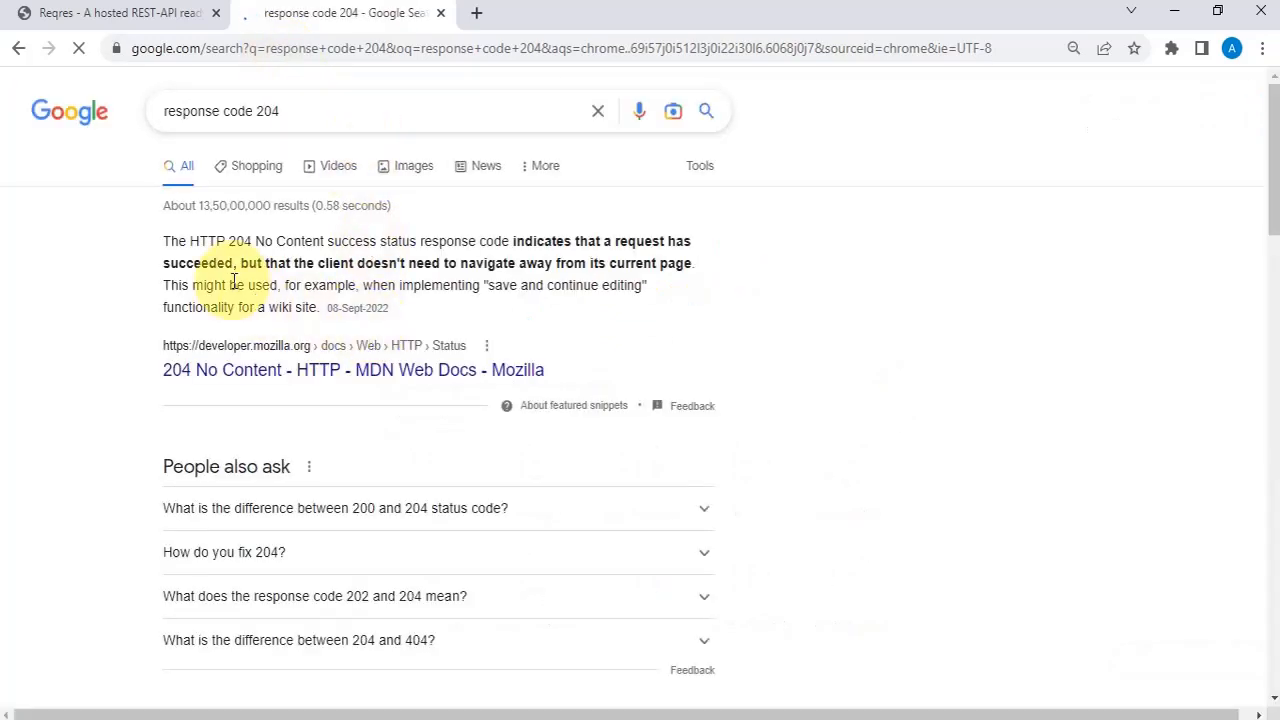
- Read the featured explanation of the HTTP 204 status code in the search results
left_click_drag(256, 236, 675, 260)
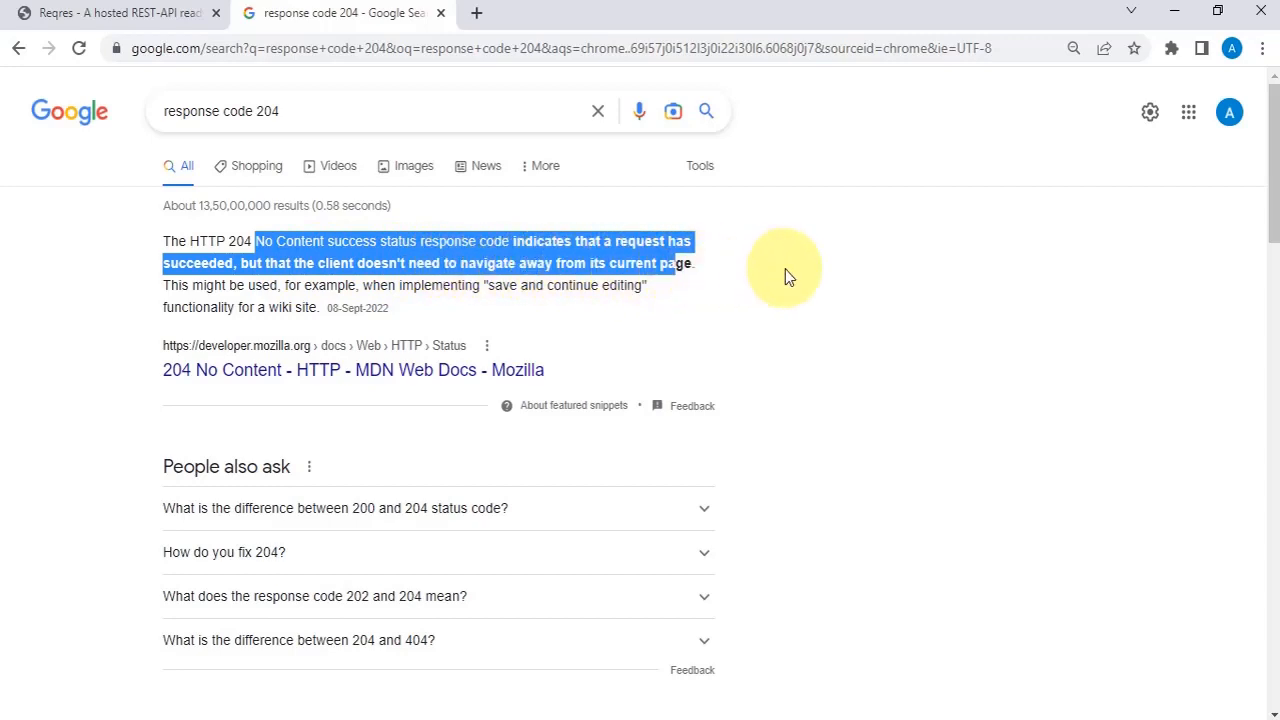
left_click(842, 305)
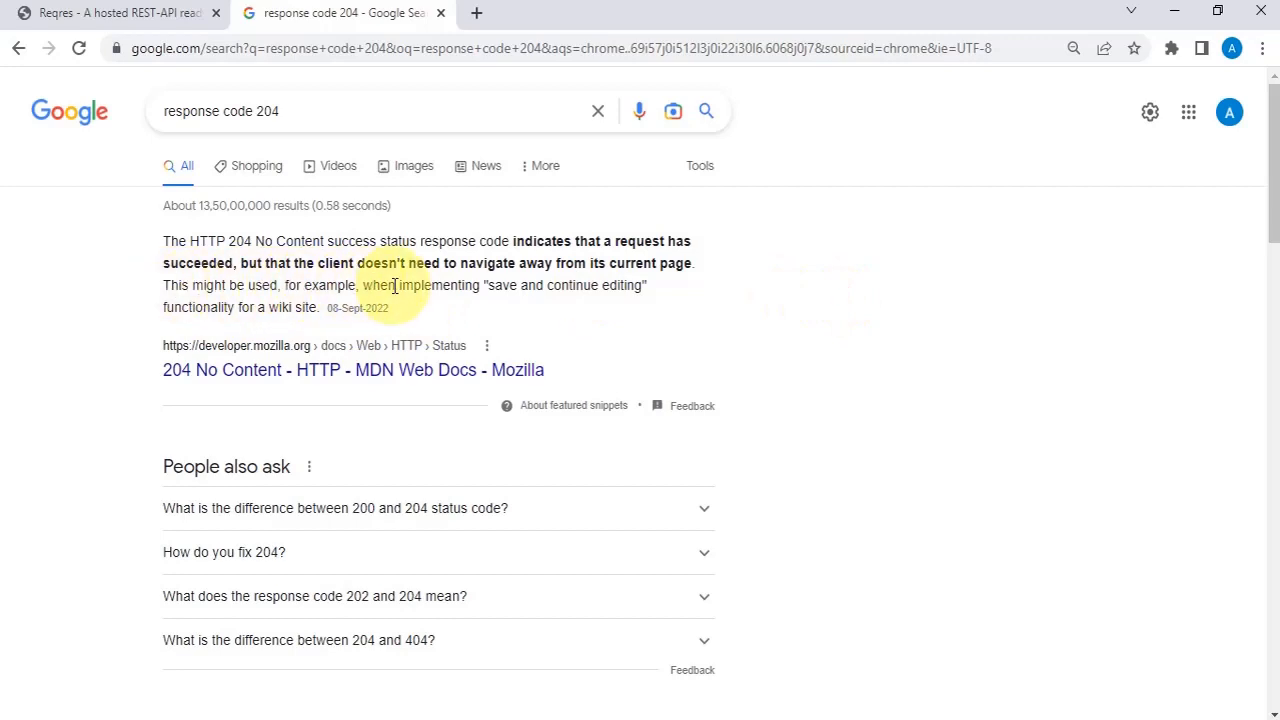
left_click_drag(503, 288, 828, 297)
left_click(828, 297)
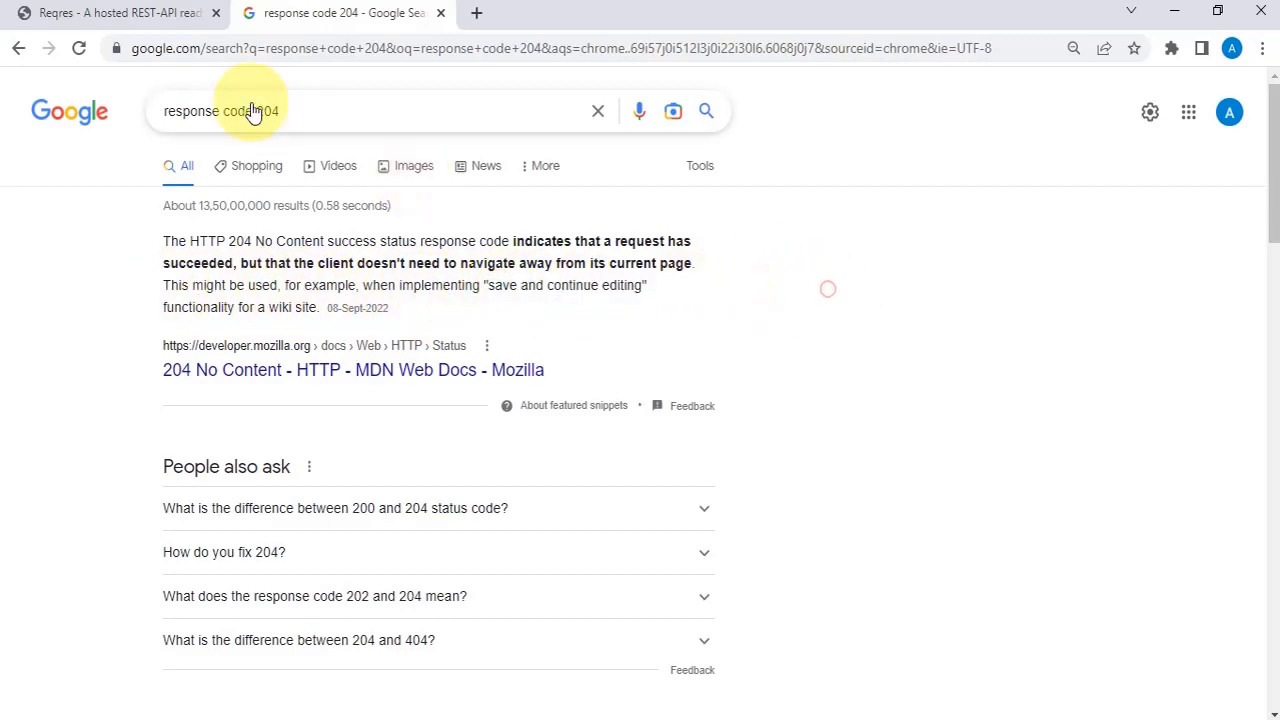
- Return to the Reqres page and recheck the endpoint path of the DELETE sample
left_click(140, 13)
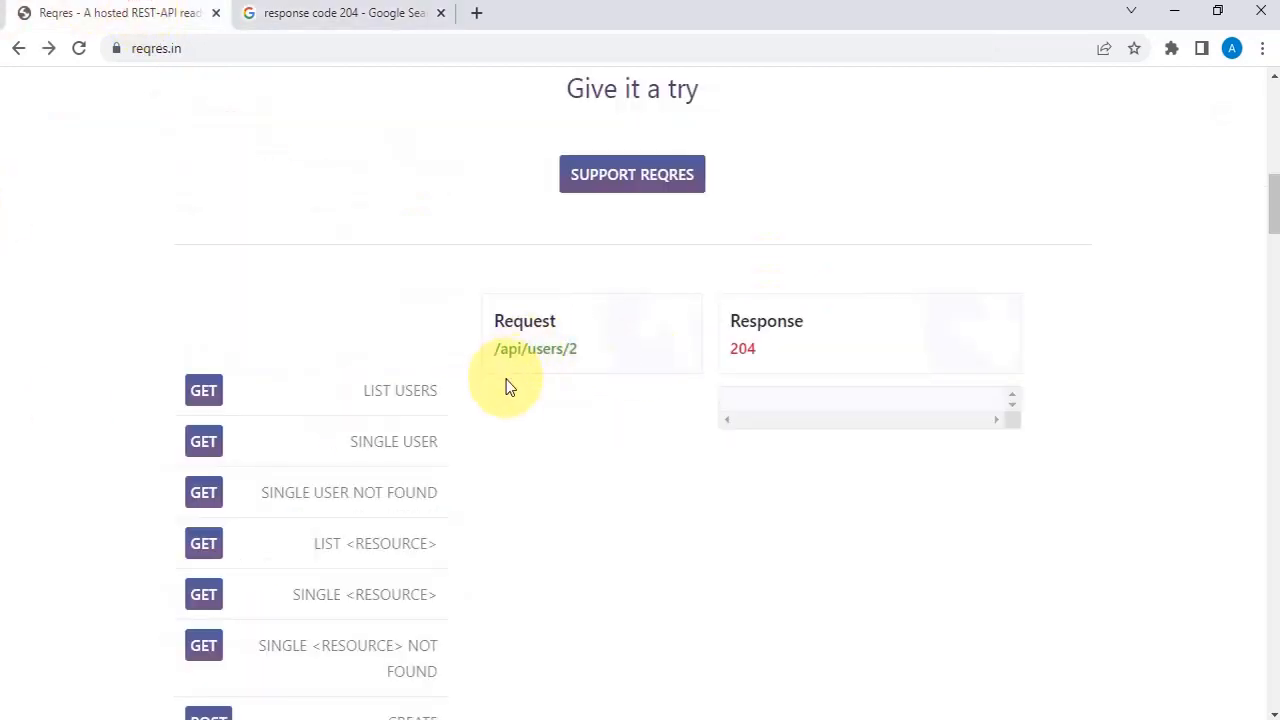
scroll(420, 560, "down", 2)
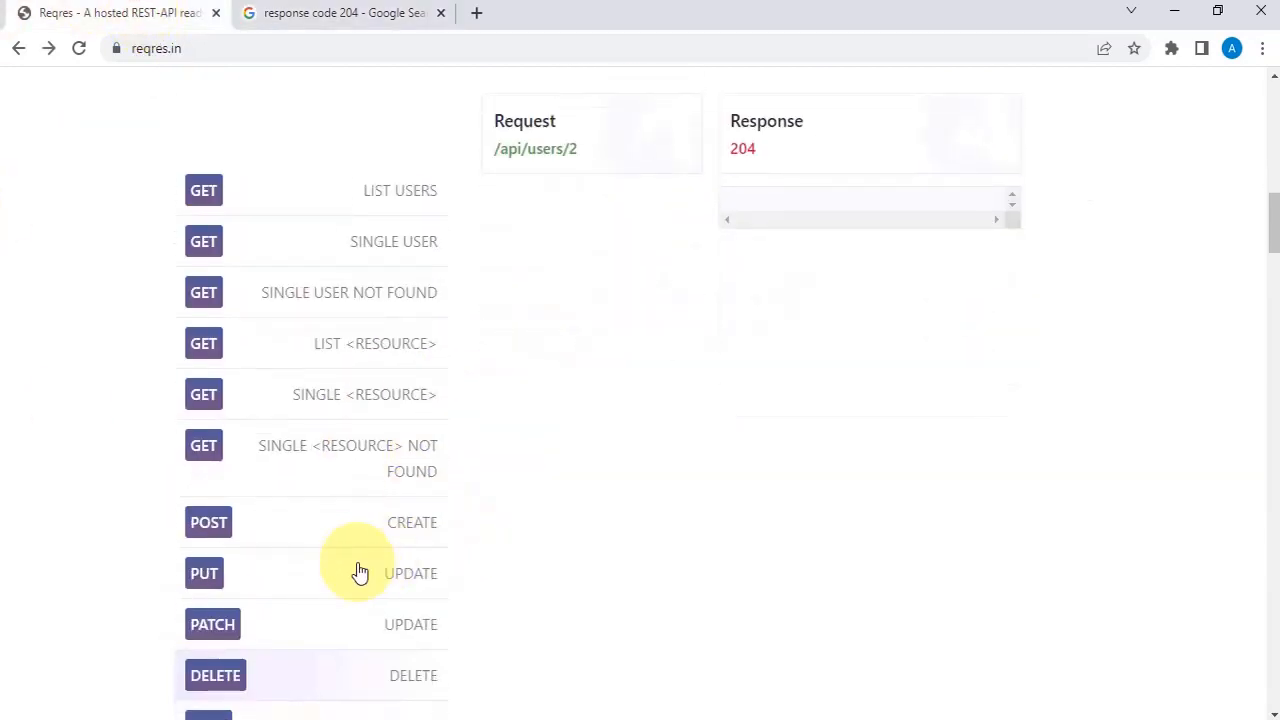
scroll(391, 588, "down", 1)
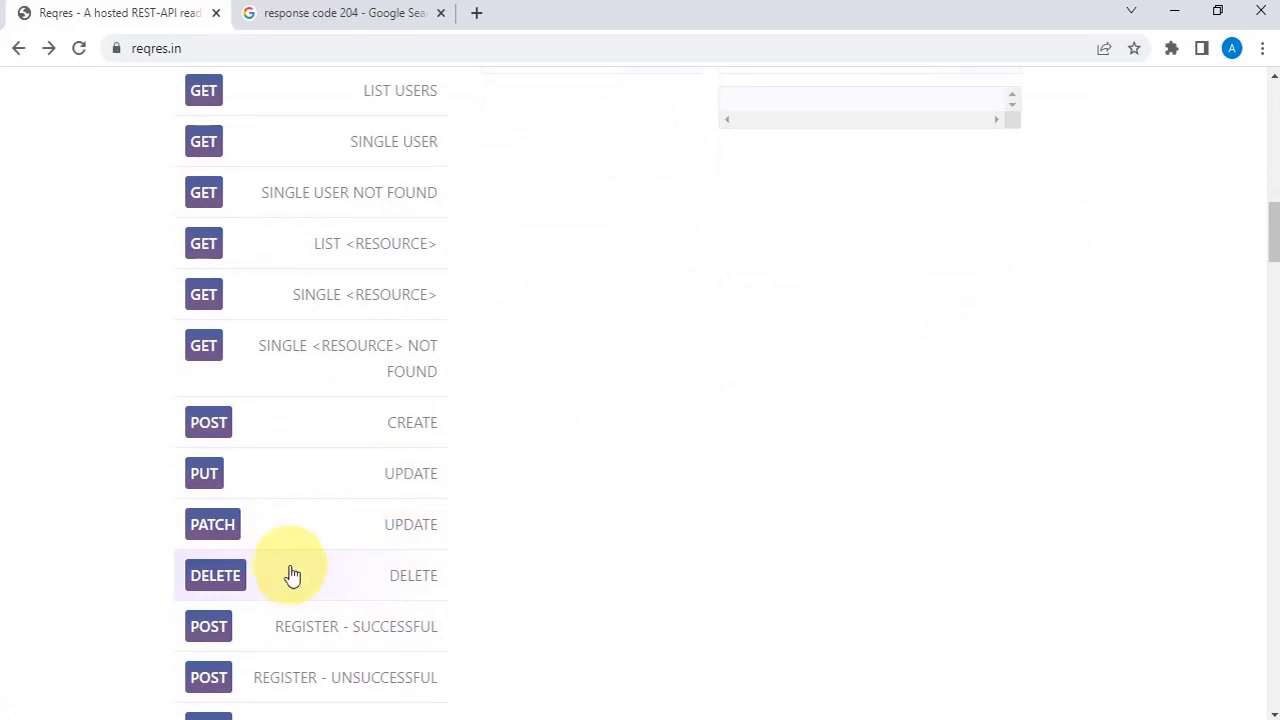
left_click(404, 578)
scroll(600, 240, "up", 2)
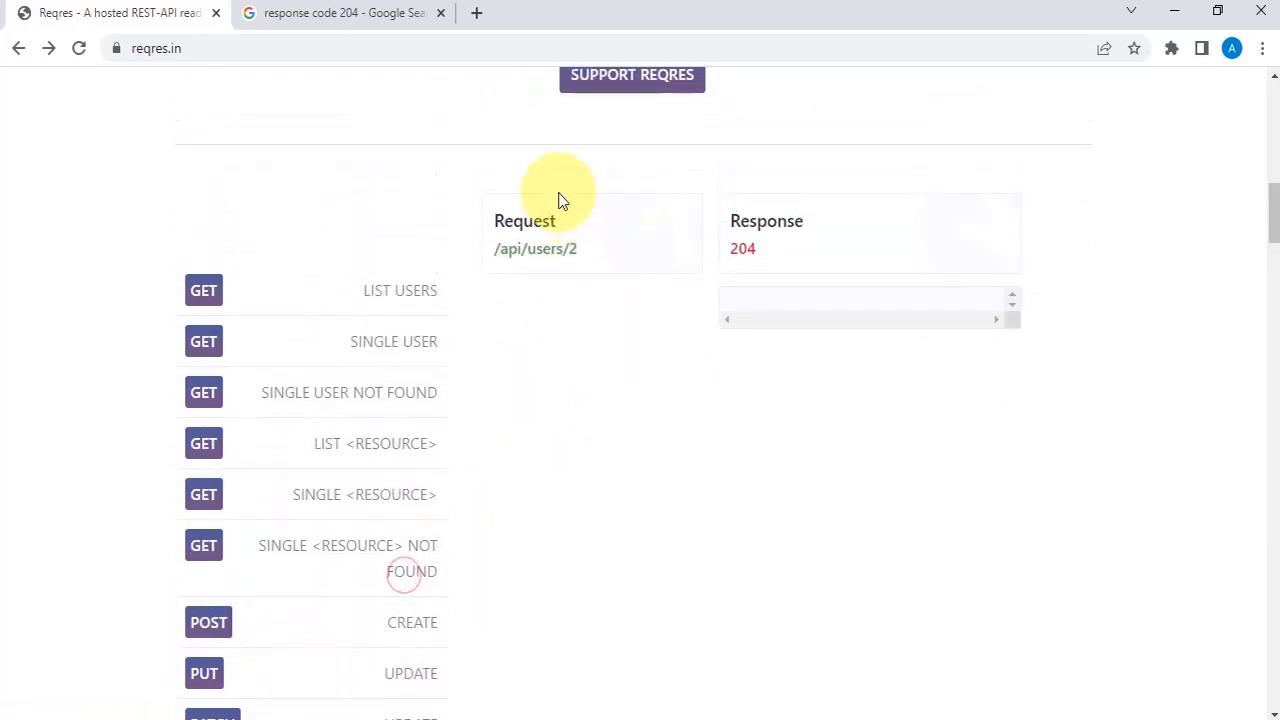
left_click(585, 250)
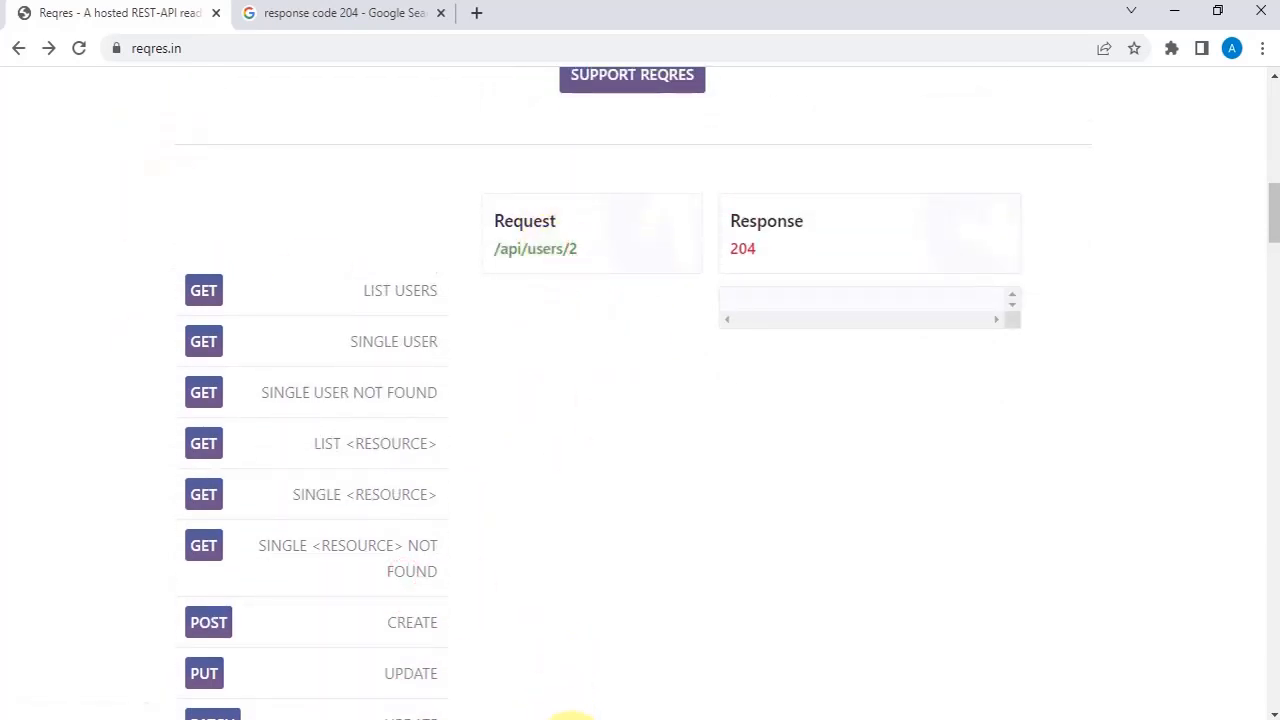
- Switch to Postman and add a new request to Test Collection
left_click(574, 718)
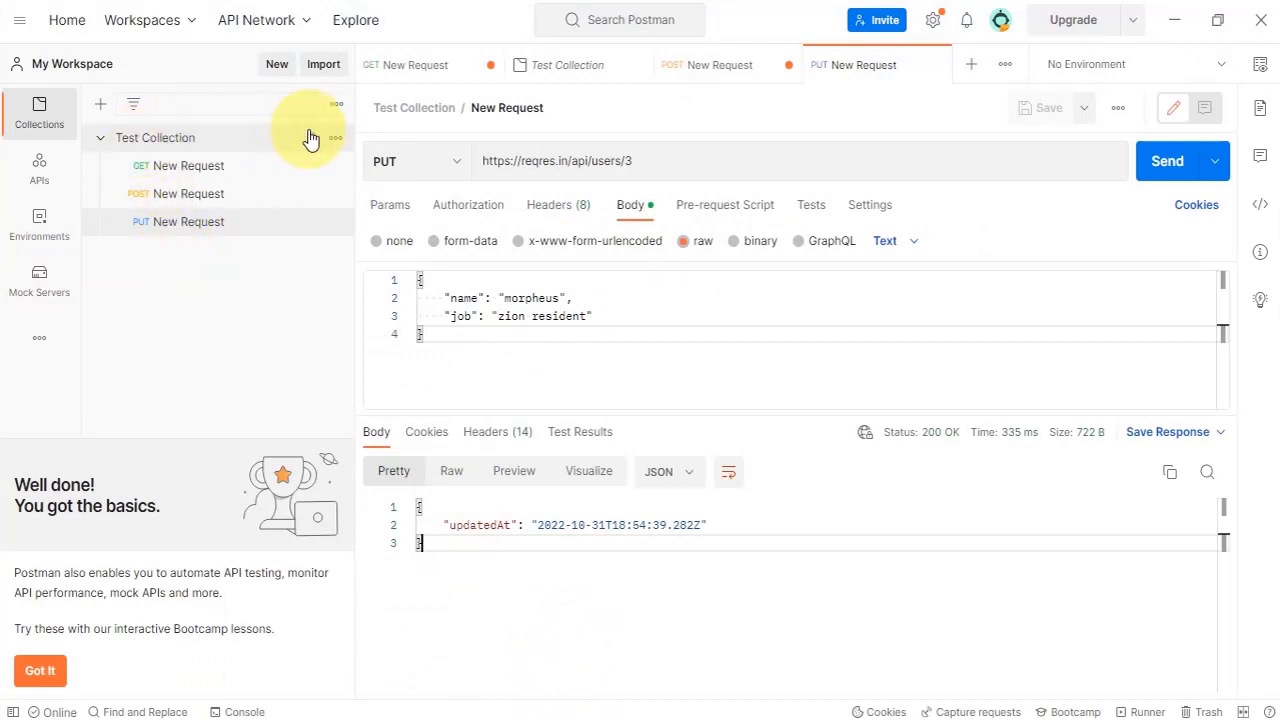
left_click(336, 137)
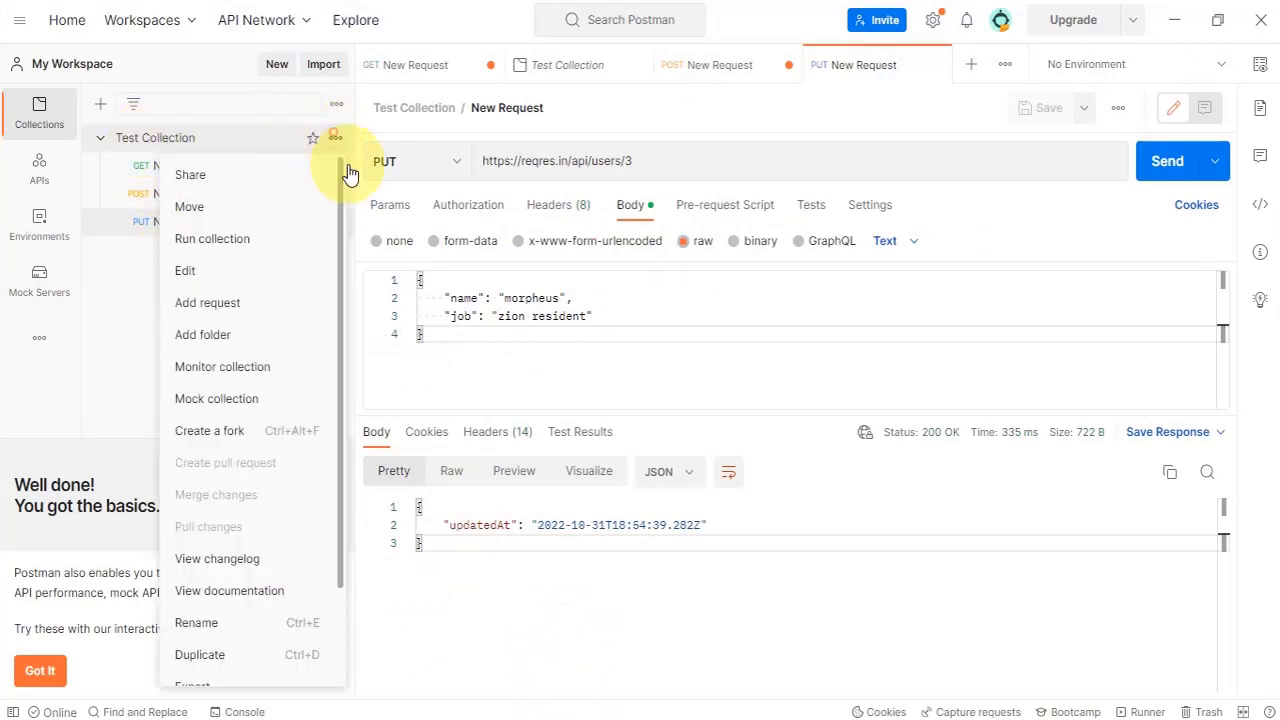
left_click(242, 305)
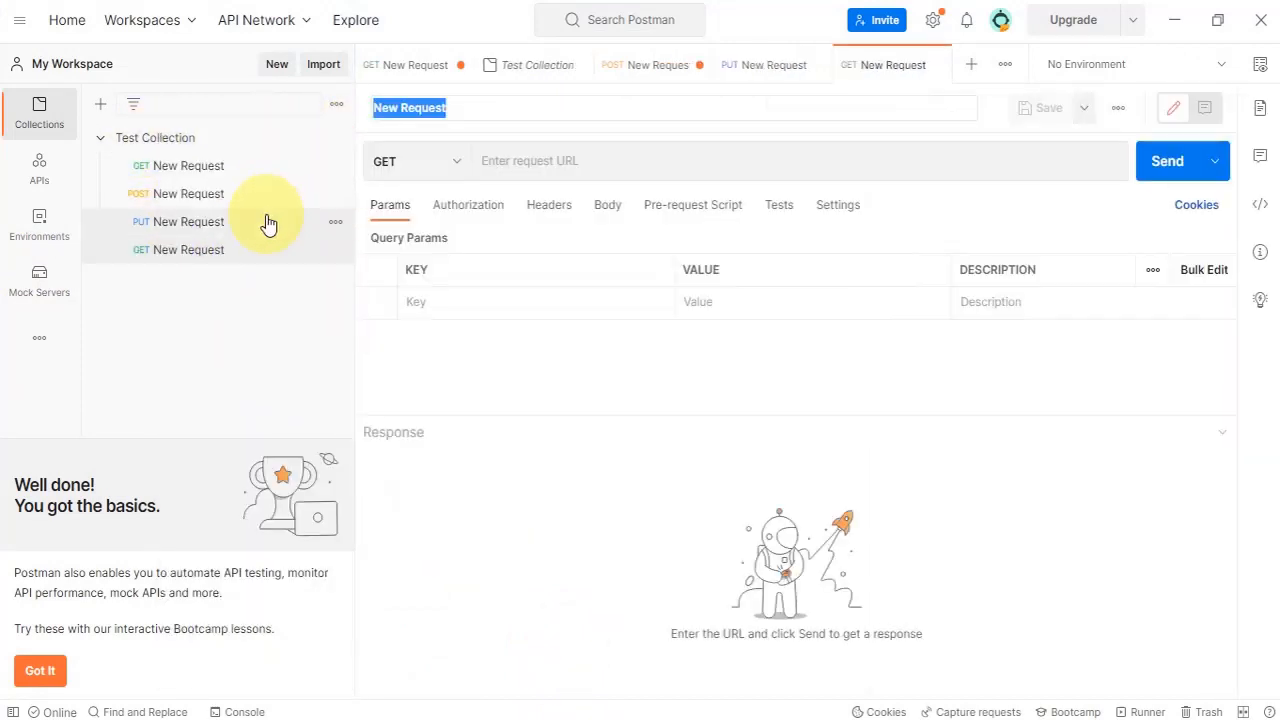
left_click(253, 223)
left_click_drag(614, 160, 654, 162)
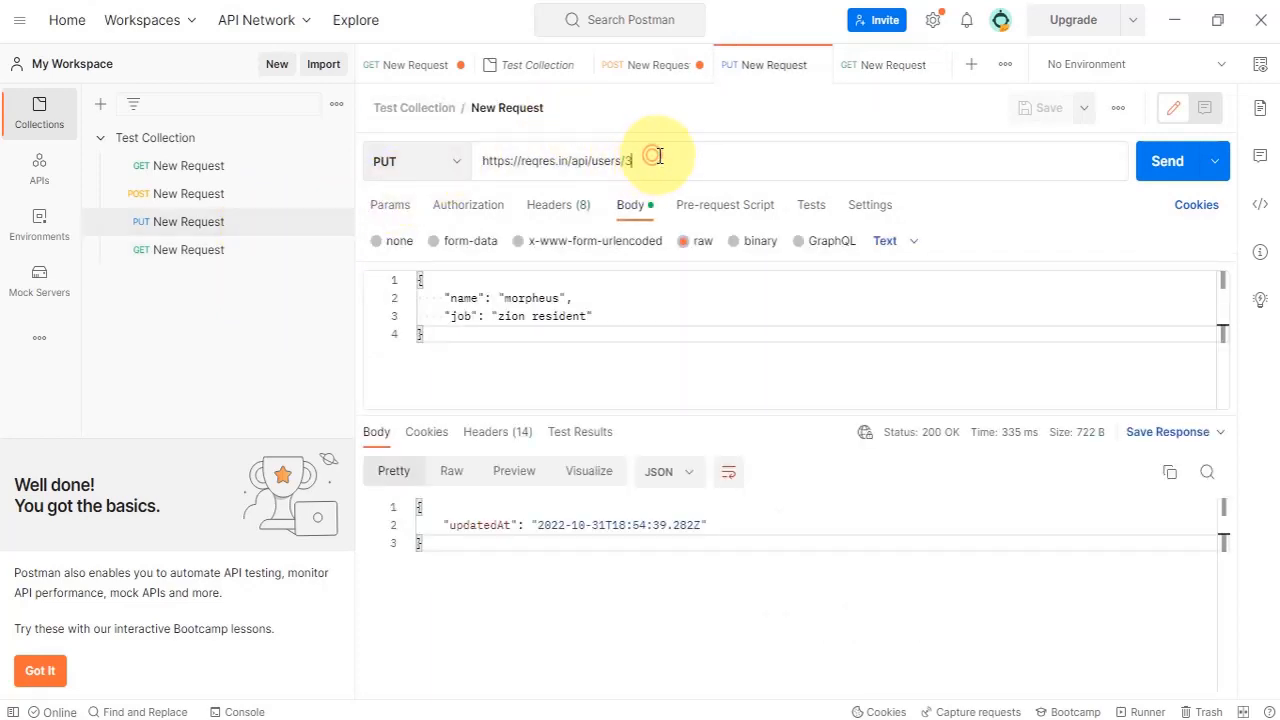
left_click_drag(659, 156, 457, 171)
key("ctrl+c")
left_click(258, 250)
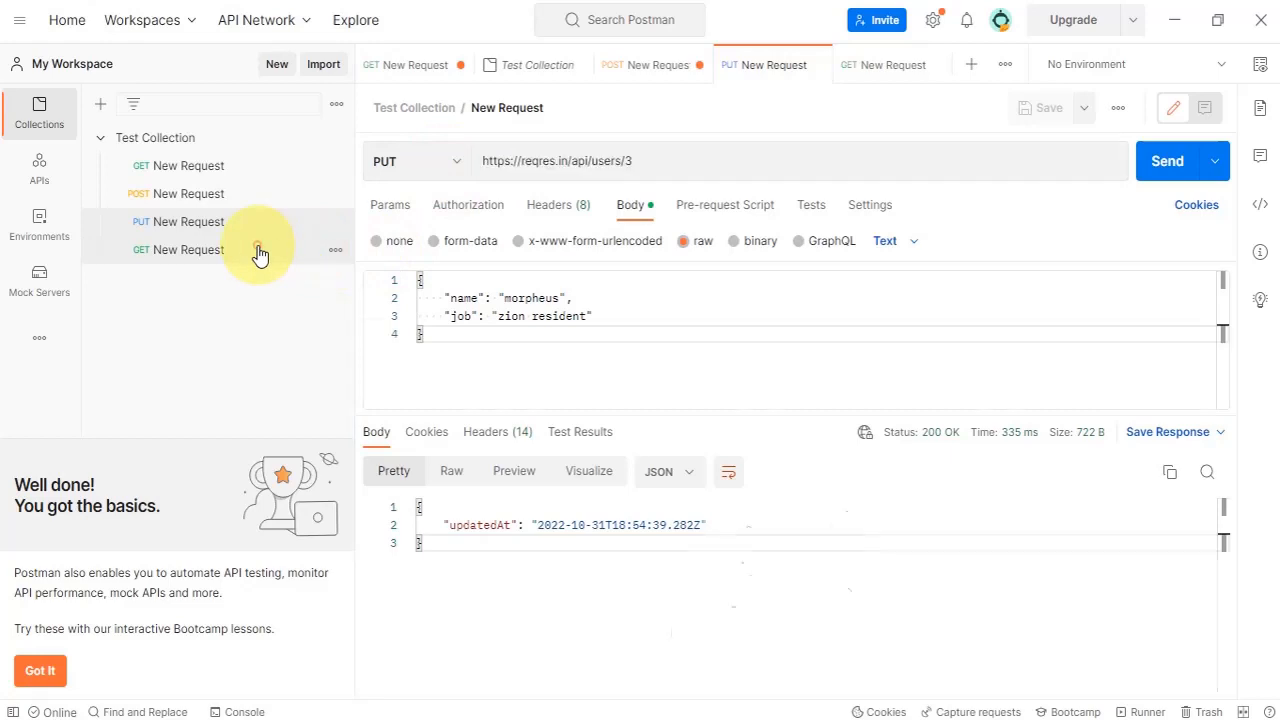
left_click(462, 163)
left_click(430, 334)
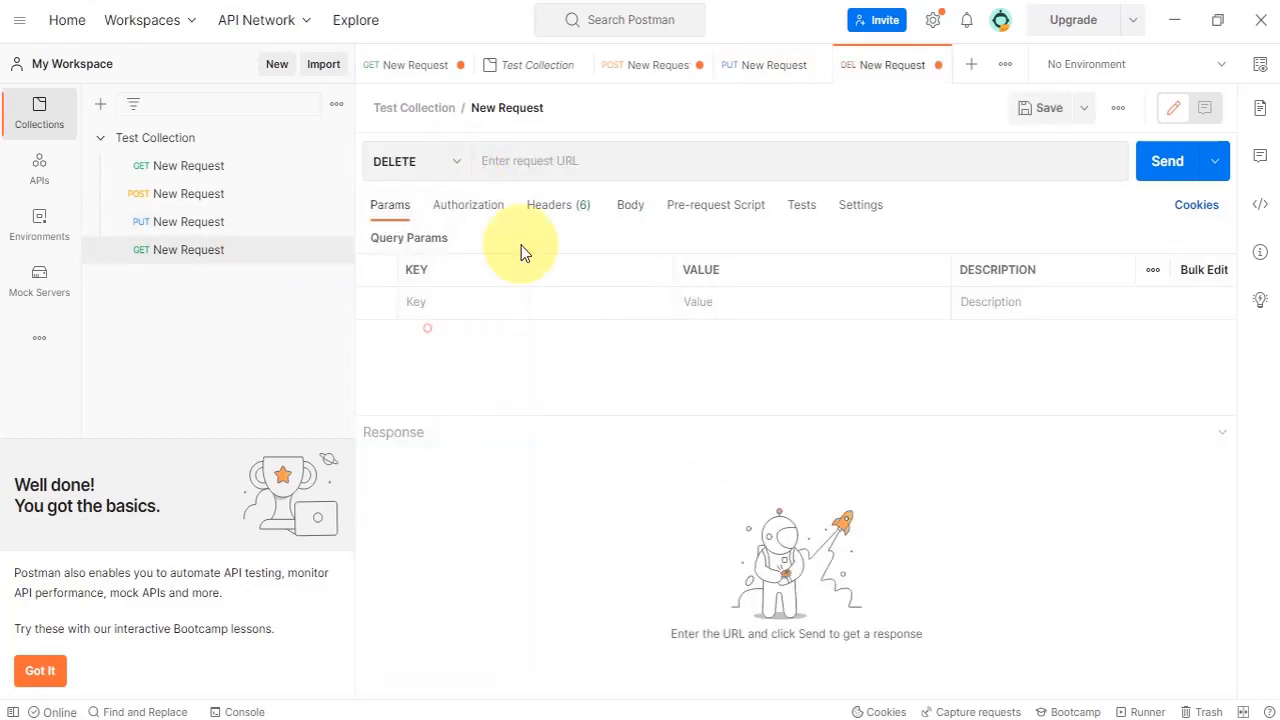
left_click(557, 160)
key("ctrl+v")
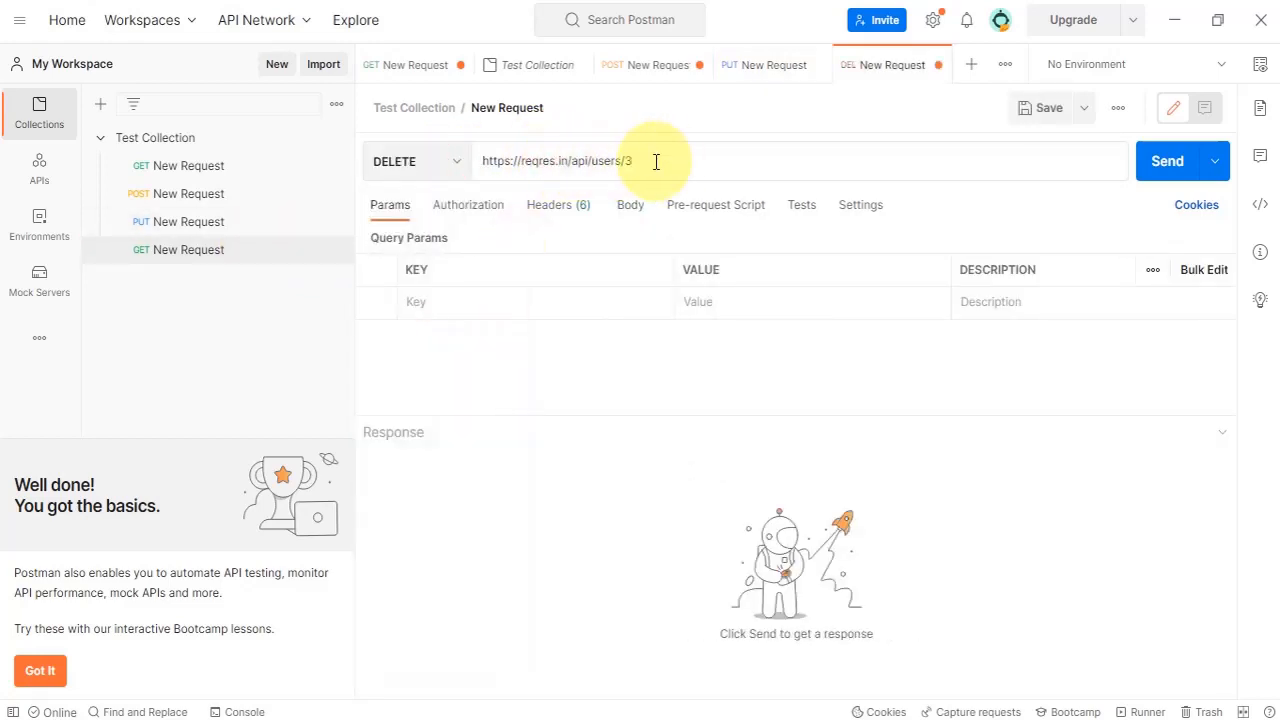
left_click(528, 385)
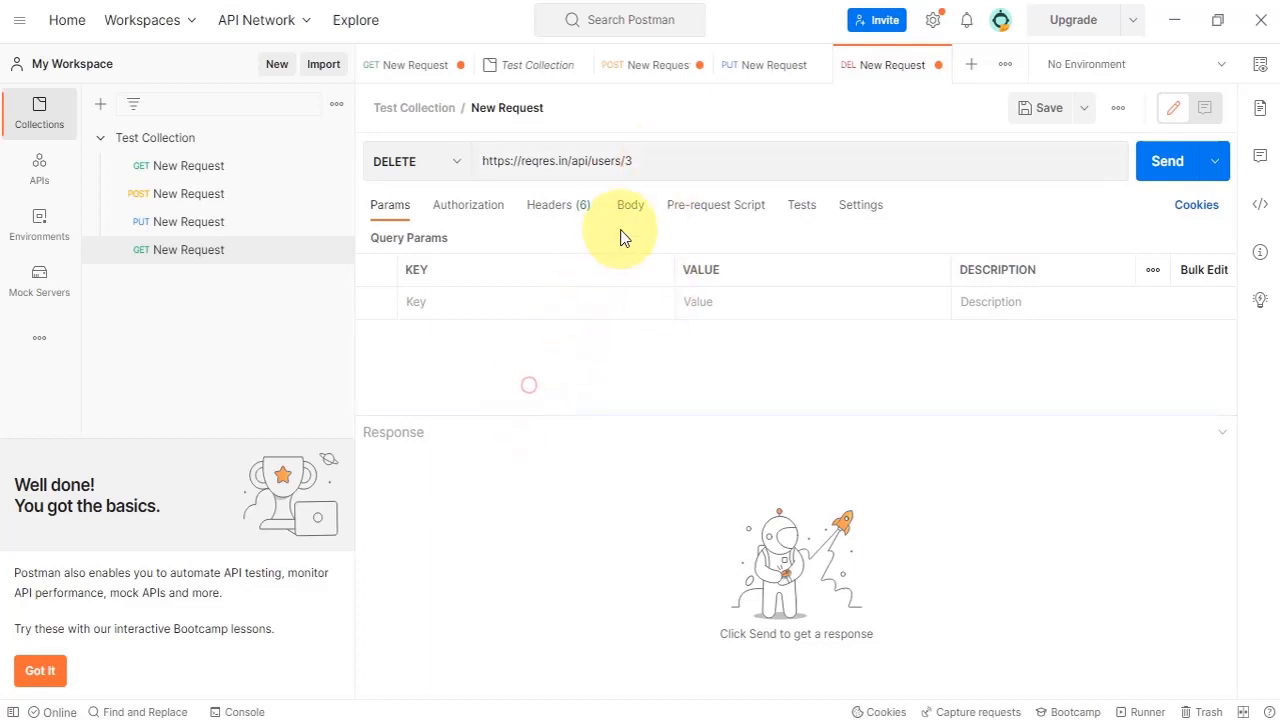
double_click(629, 160)
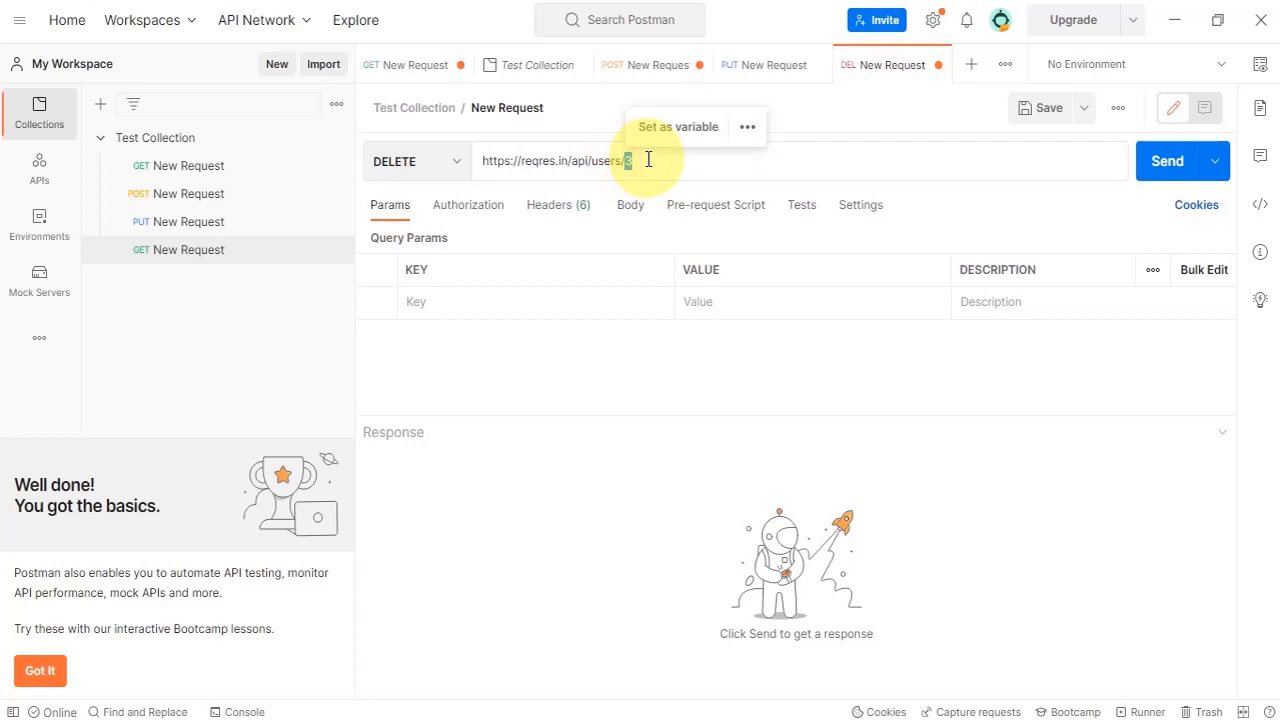
left_click(533, 383)
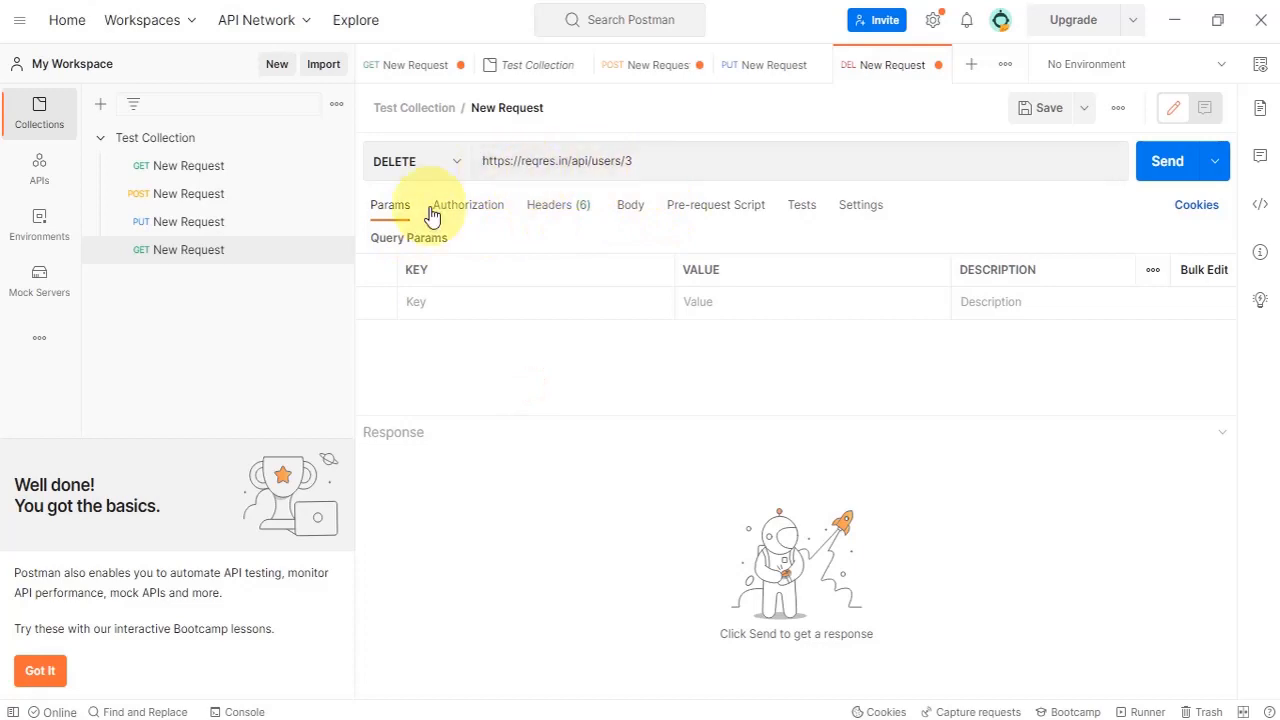
- Save and send the DELETE request, and examine the status code and body of the response
left_click(1030, 112)
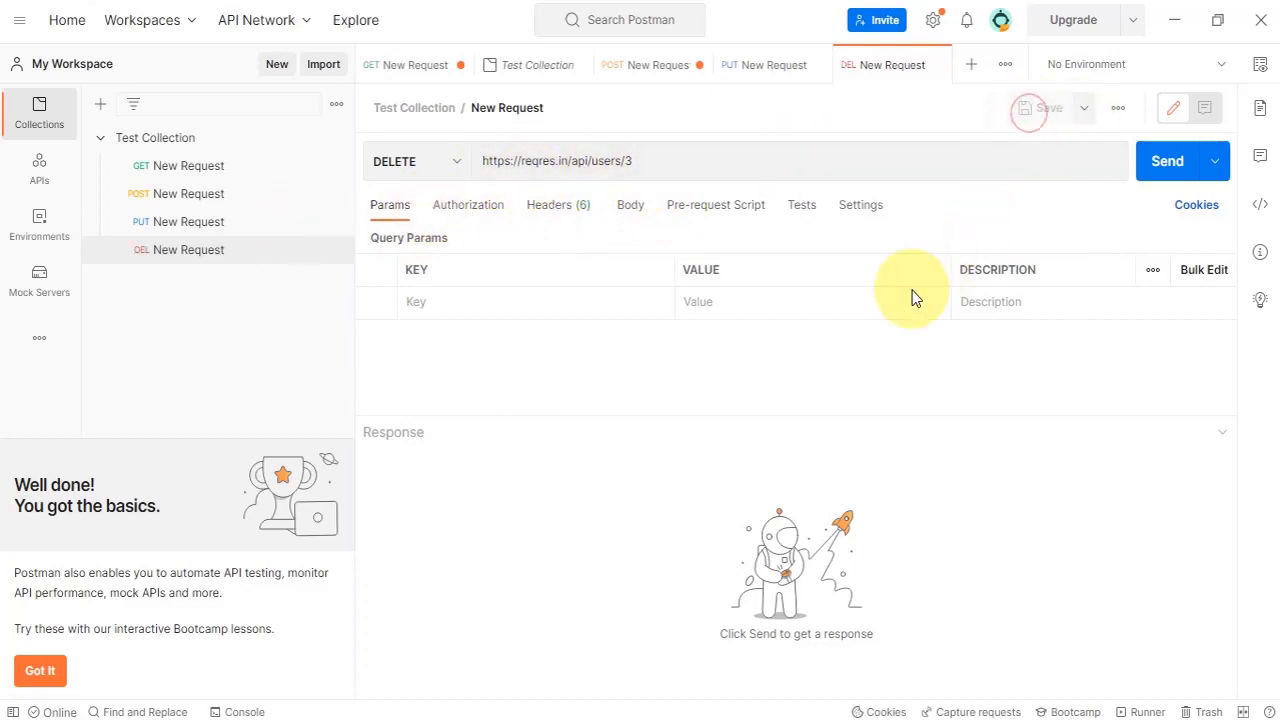
left_click(1164, 162)
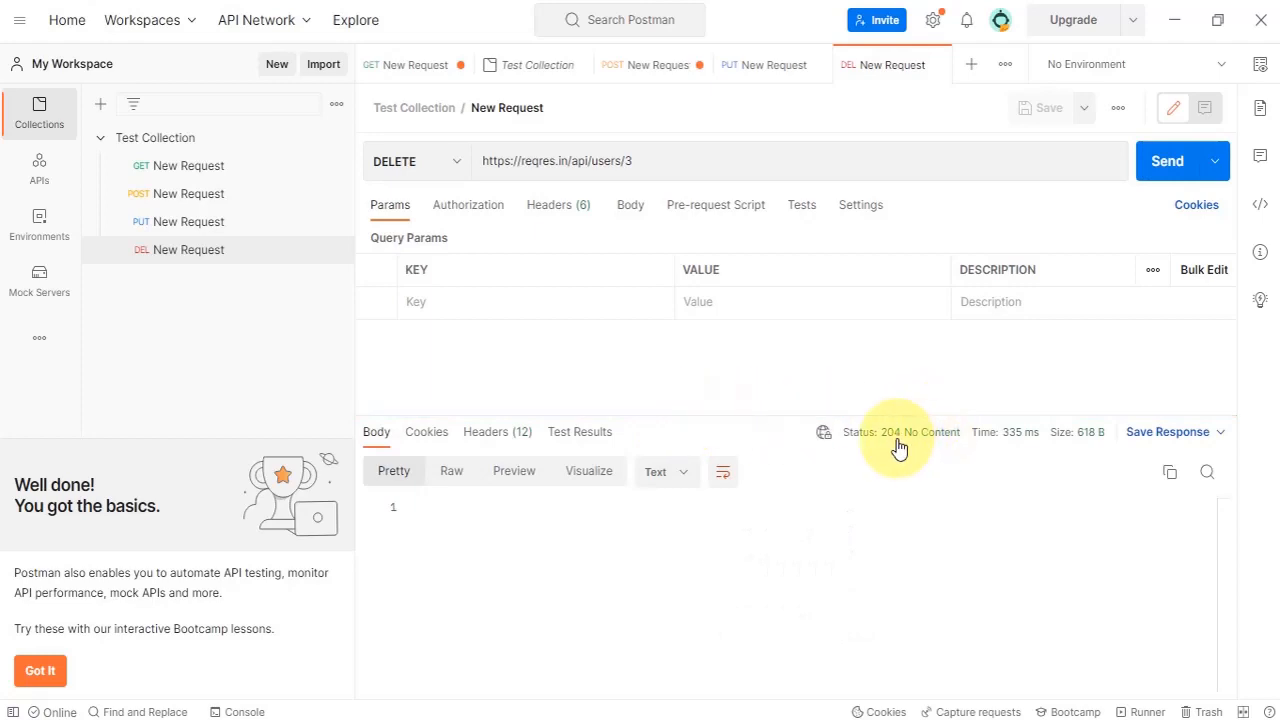
left_click_drag(877, 434, 917, 436)
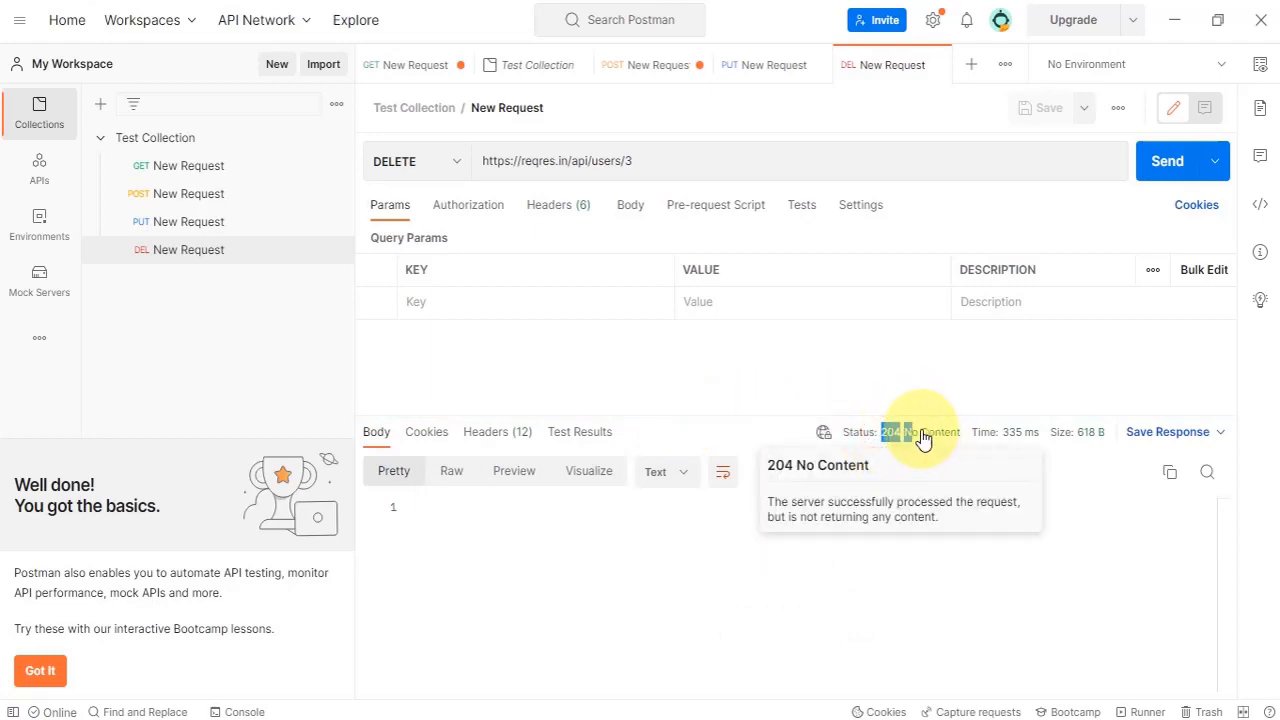
left_click(923, 437)
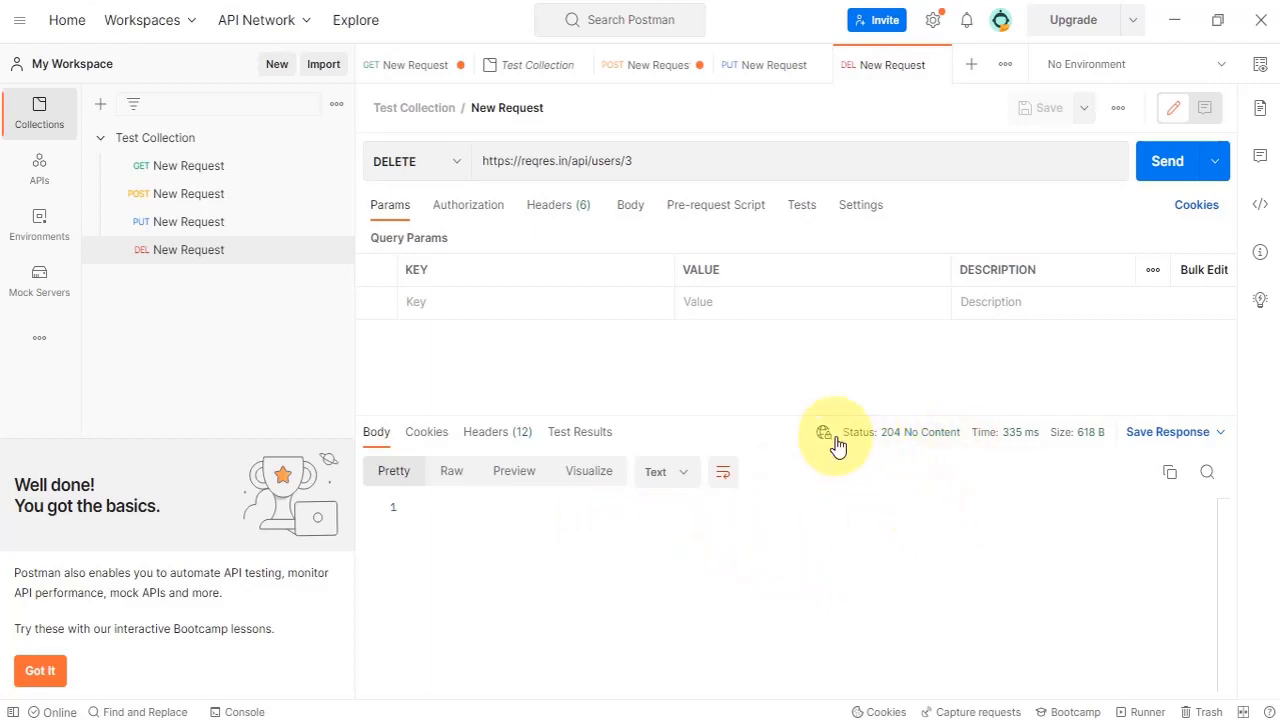
left_click(707, 604)
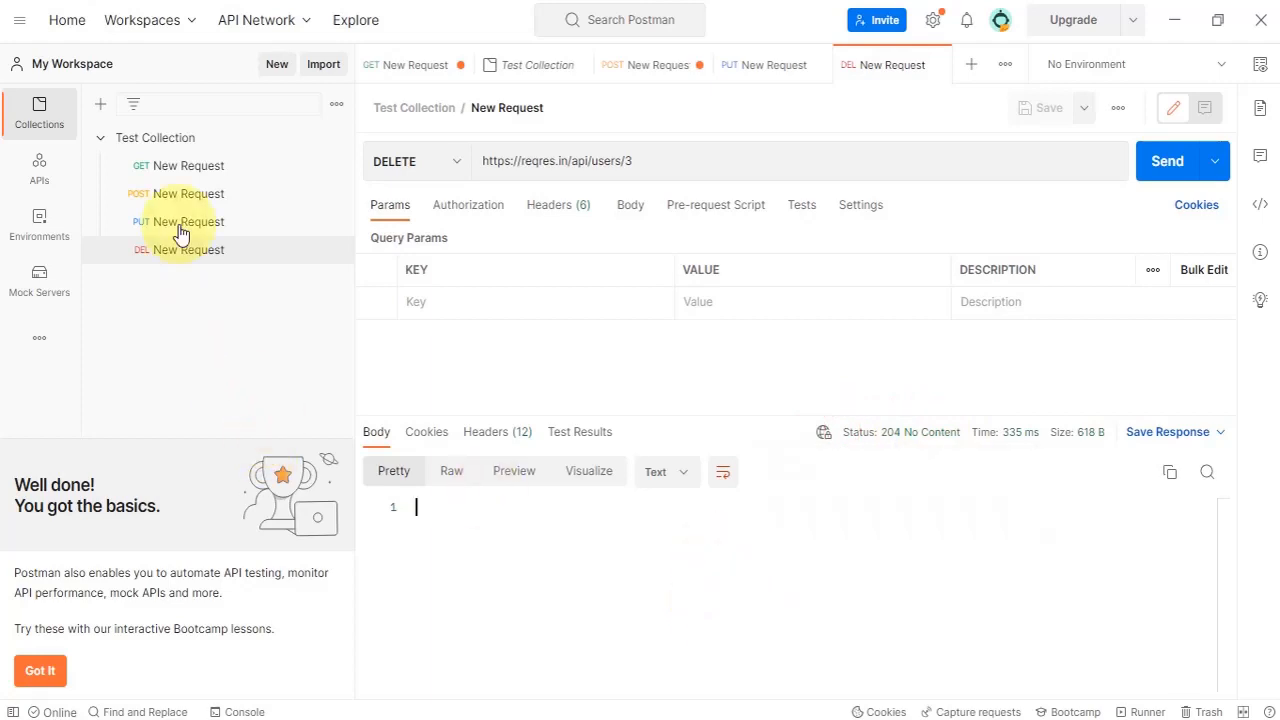
- Open the POST request in Test Collection and view the description of its response status
left_click(310, 196)
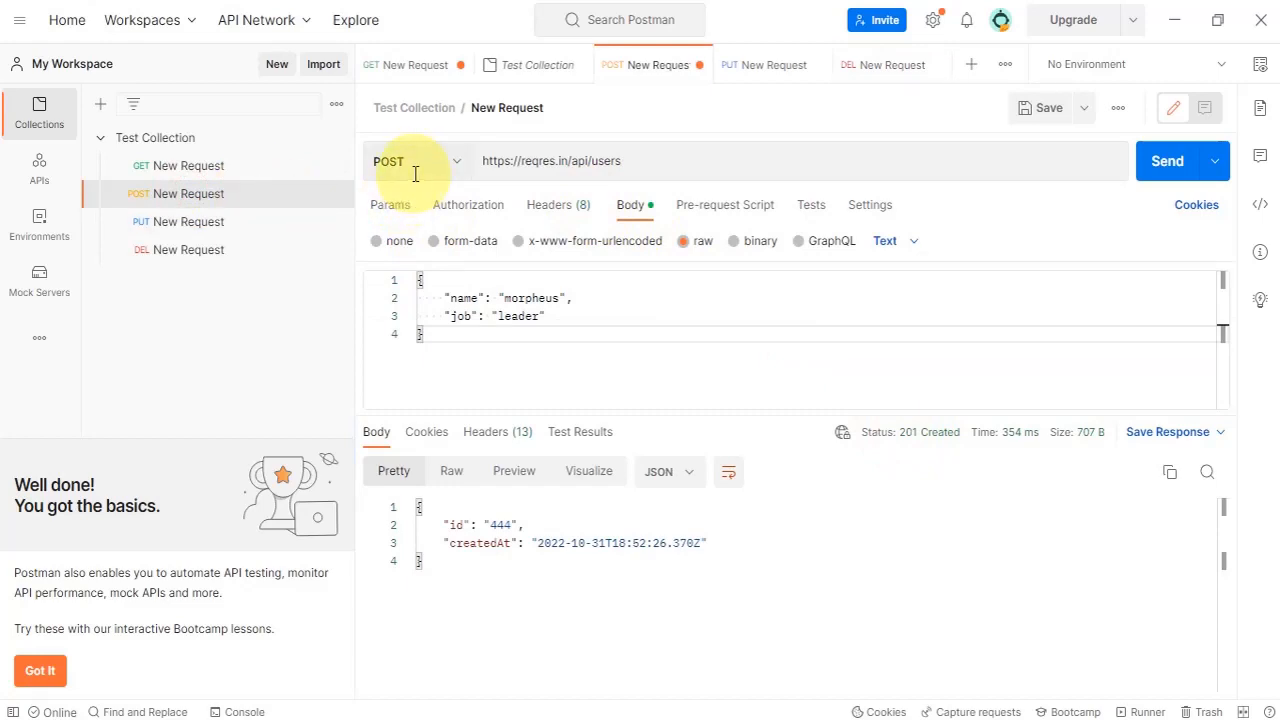
mouse_move(897, 437)
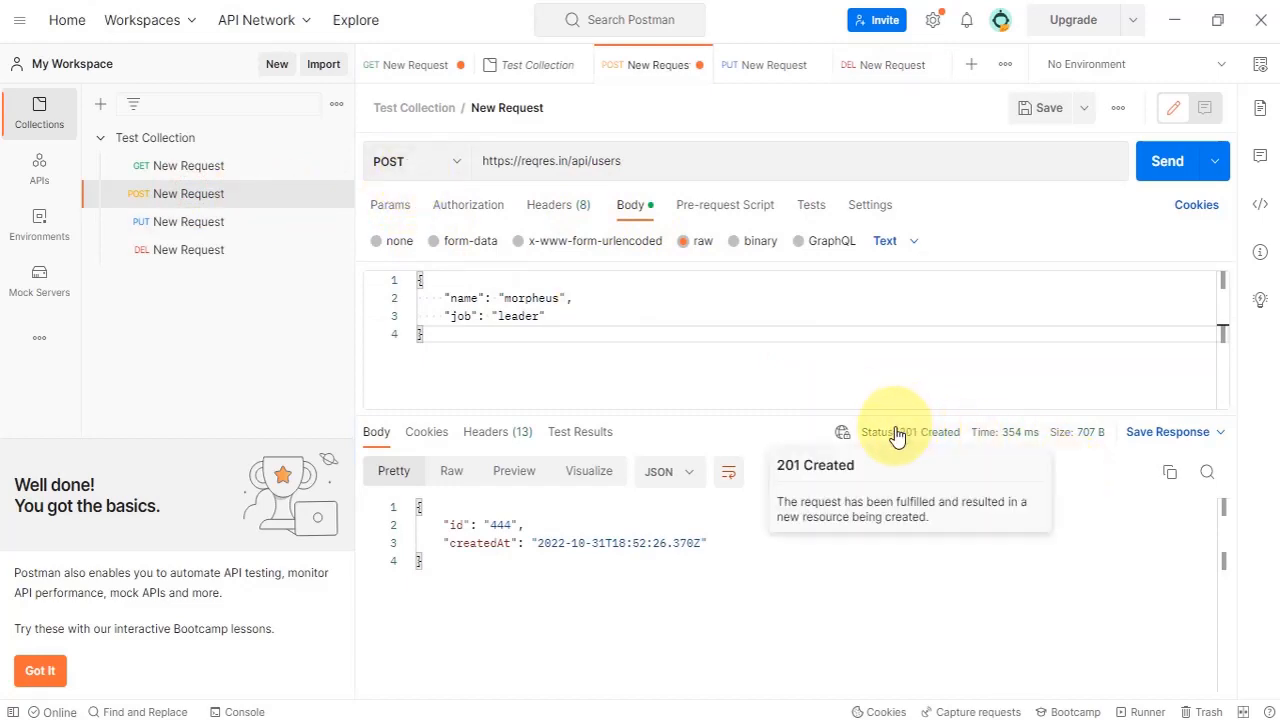